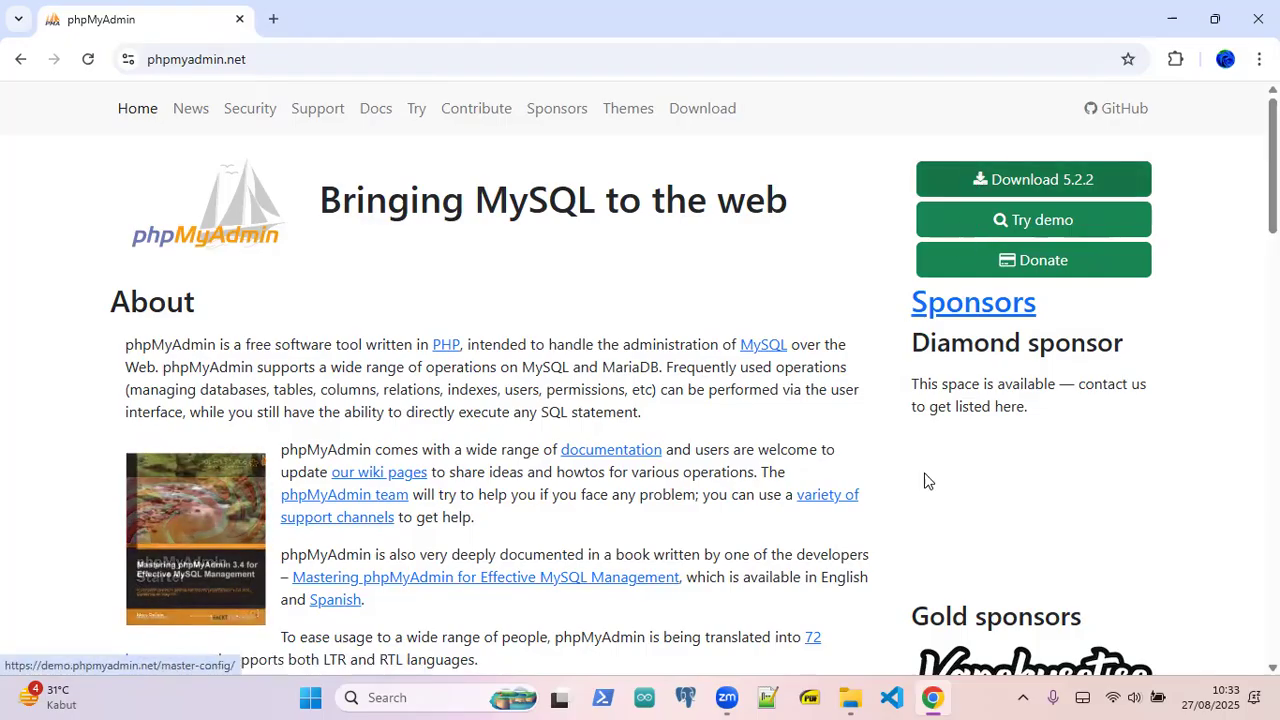
left_click(850, 697)
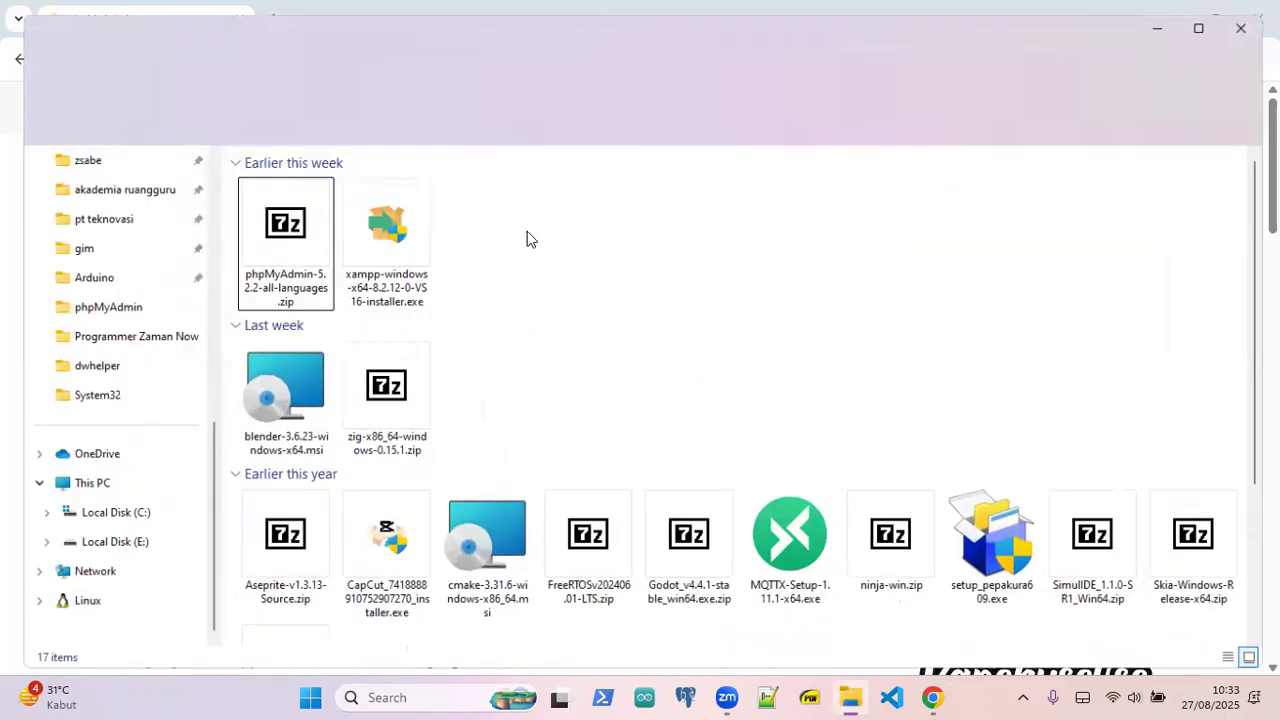
left_click(278, 222)
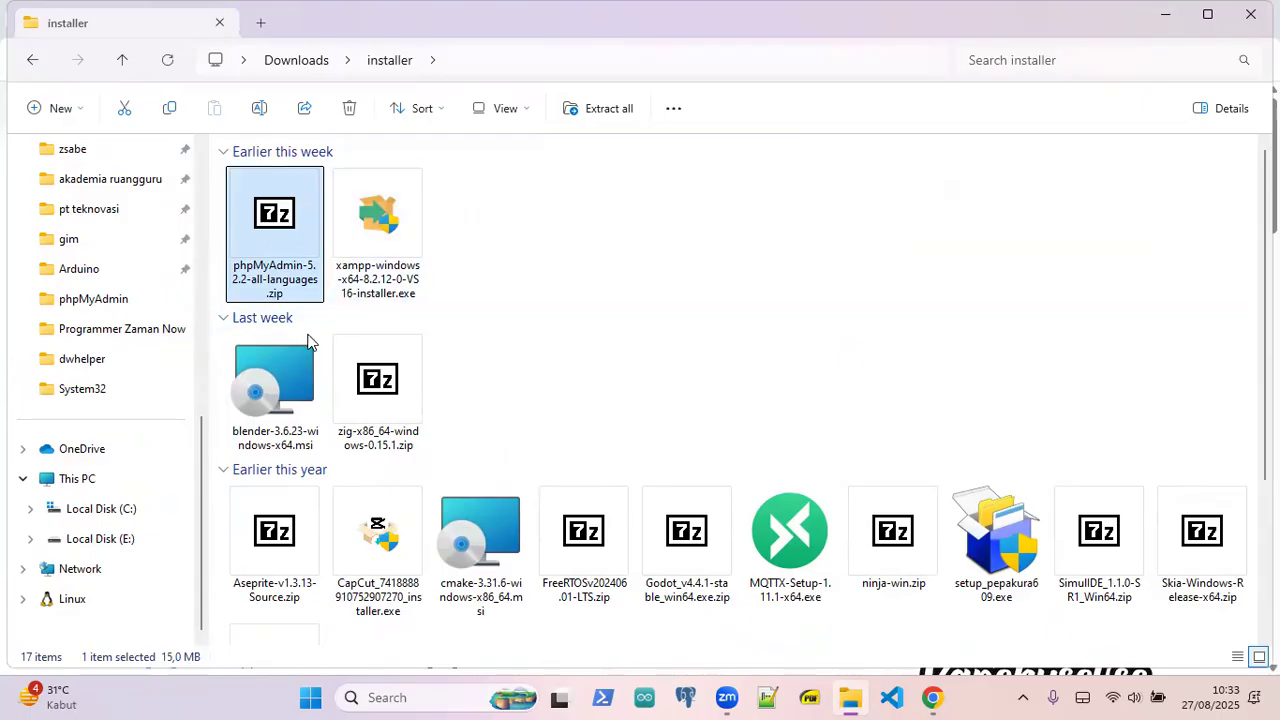
scroll(140, 386, "up", 5)
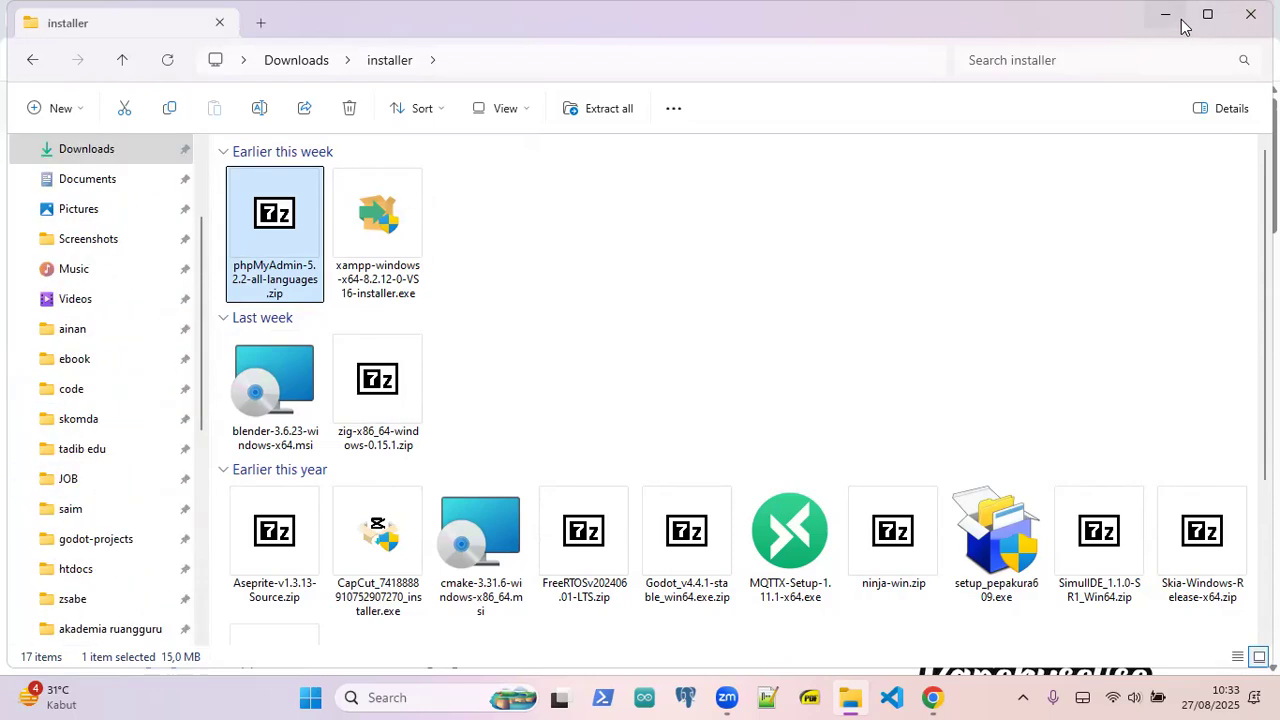
left_click(1178, 18)
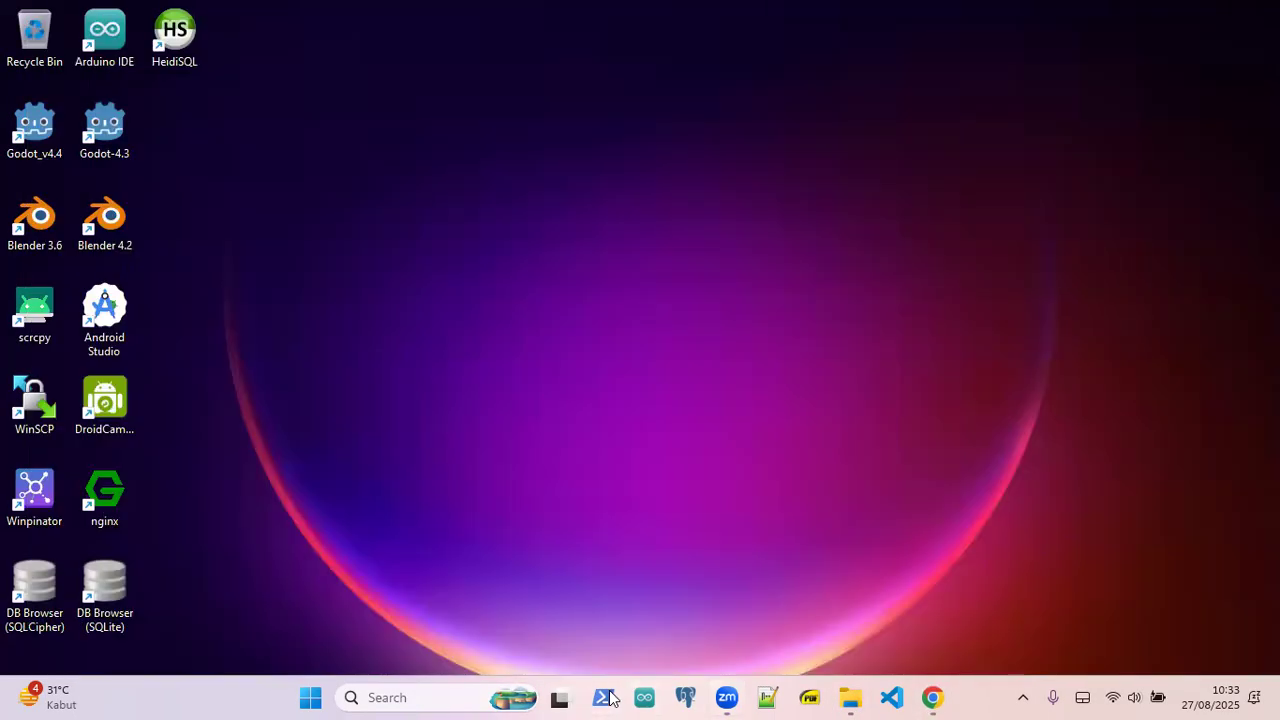
- Open an enlarged PowerShell terminal and confirm PHP 8.4.1 with php -v
left_click(606, 697)
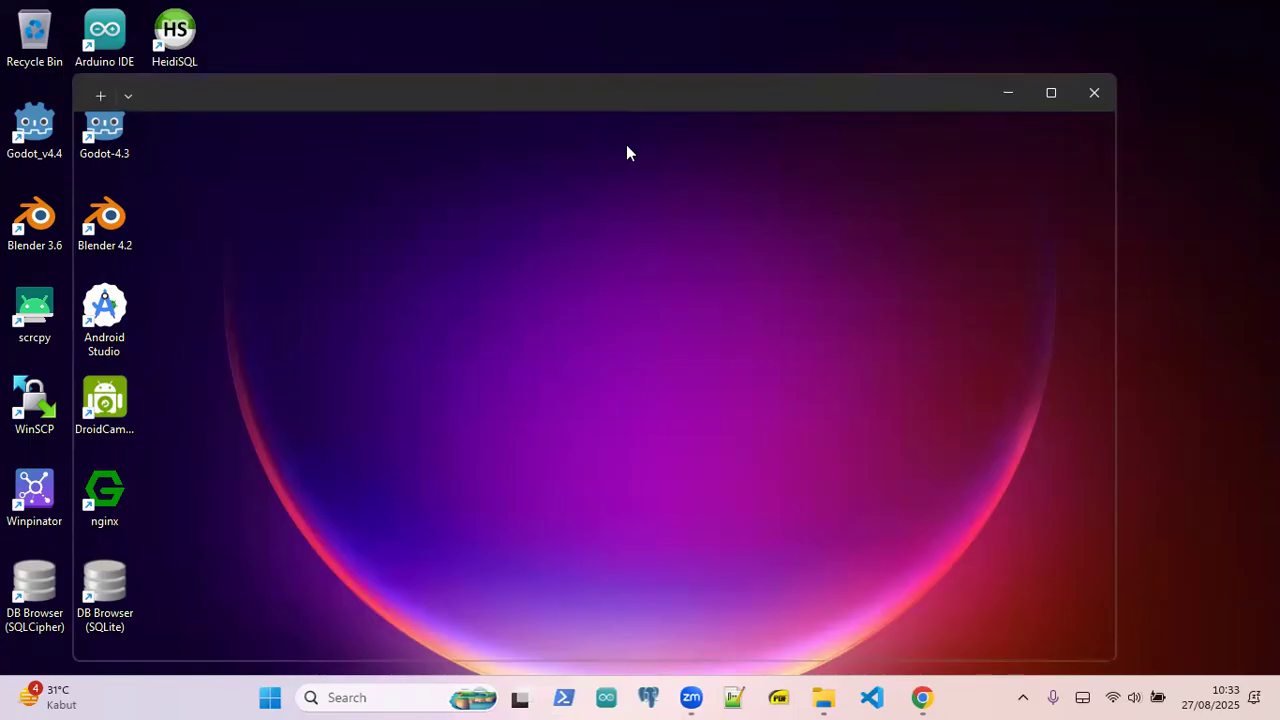
key("ctrl+plus")
key("ctrl+plus")
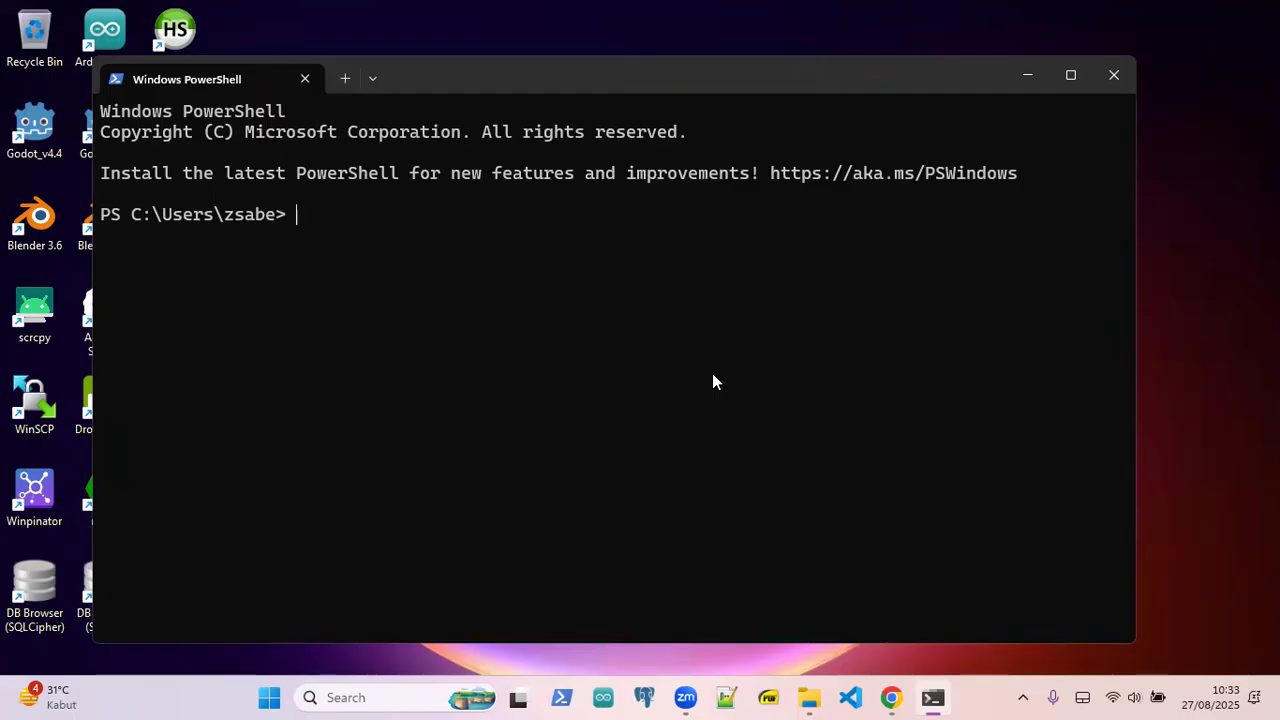
type("php -v")
key("Return")
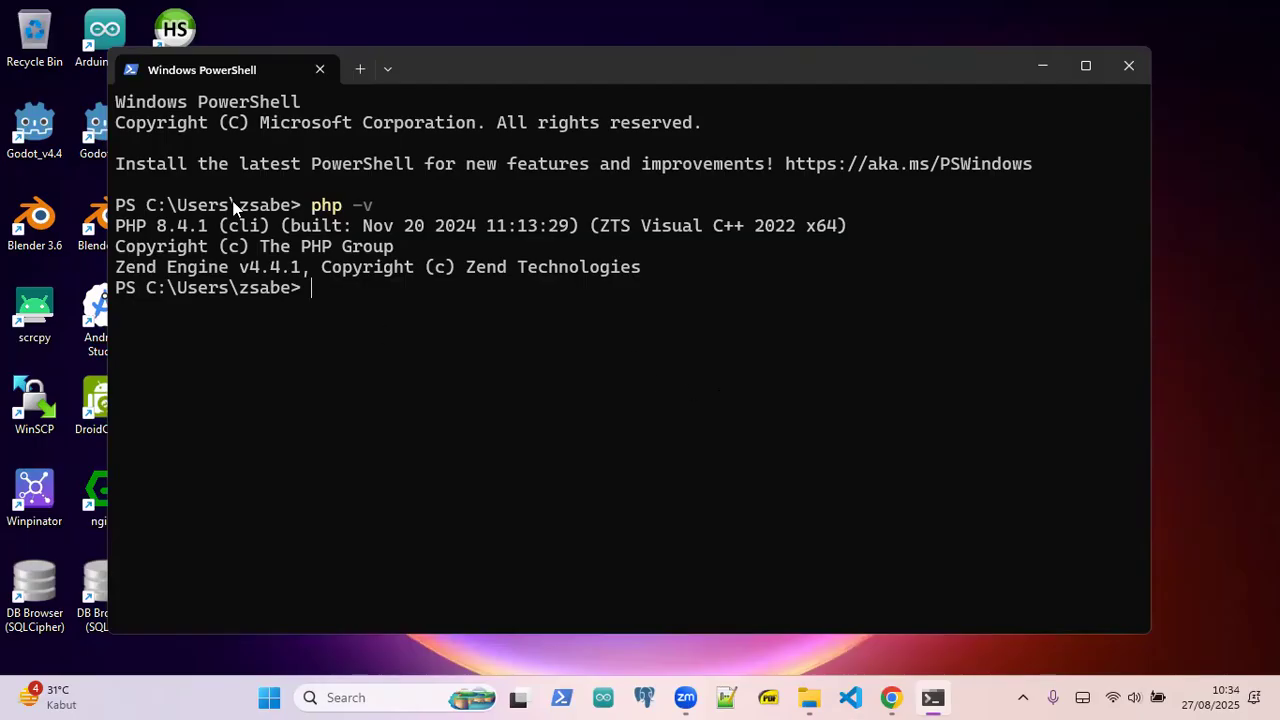
left_click_drag(212, 223, 155, 237)
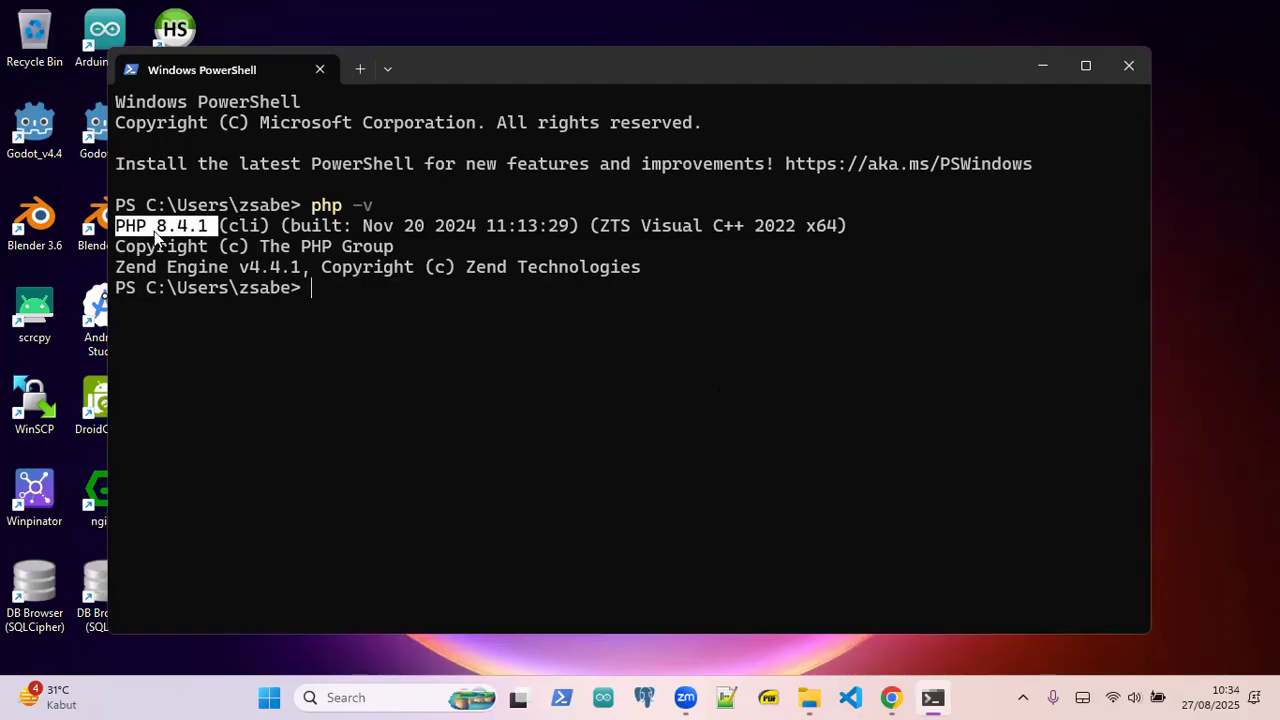
left_click(341, 297)
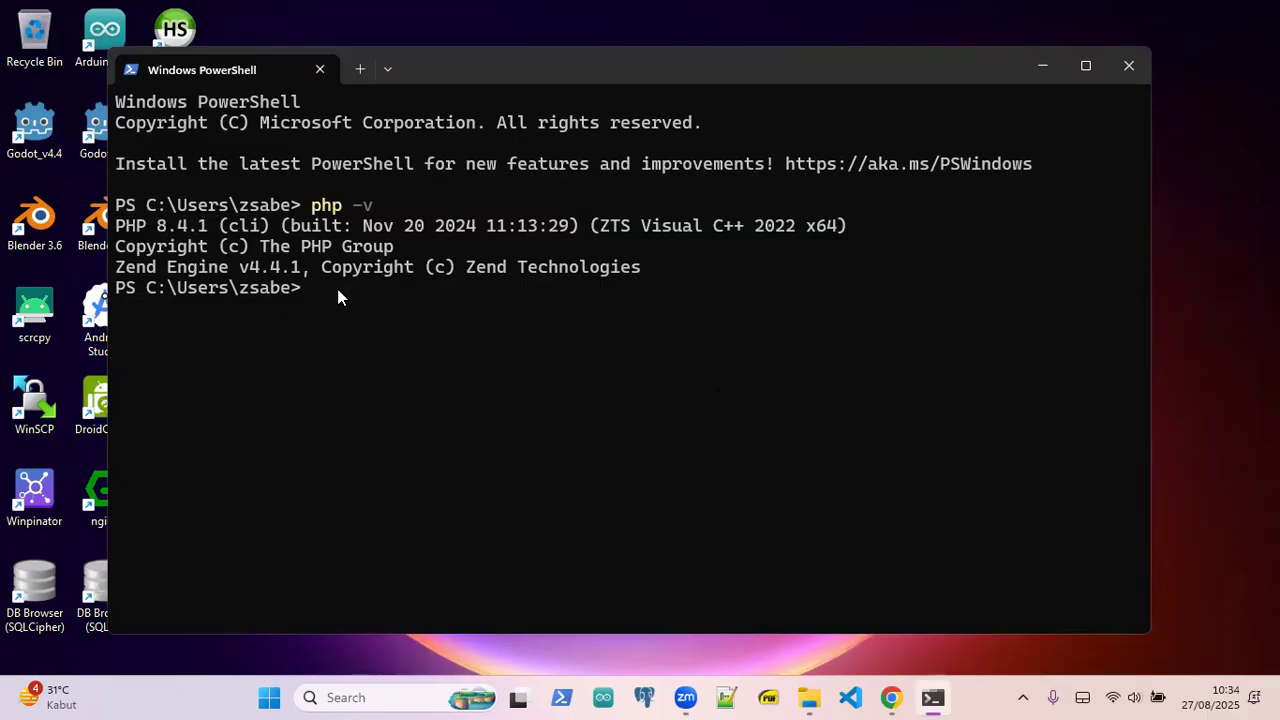
- Run mysql --version to confirm the MariaDB 11.7.2 client is installed
type("msql")
key("BackSpace")
key("BackSpace")
key("BackSpace")
type("ysql --version")
key("Return")
left_click_drag(628, 64, 648, 58)
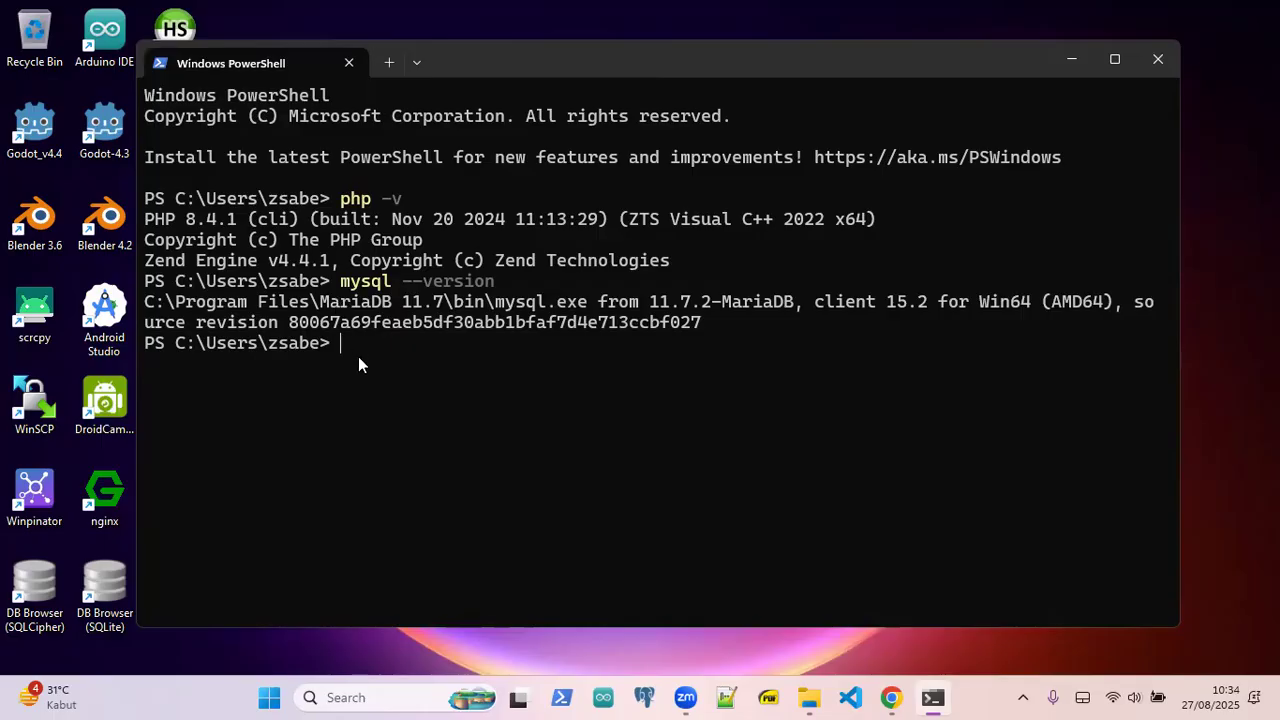
left_click(368, 697)
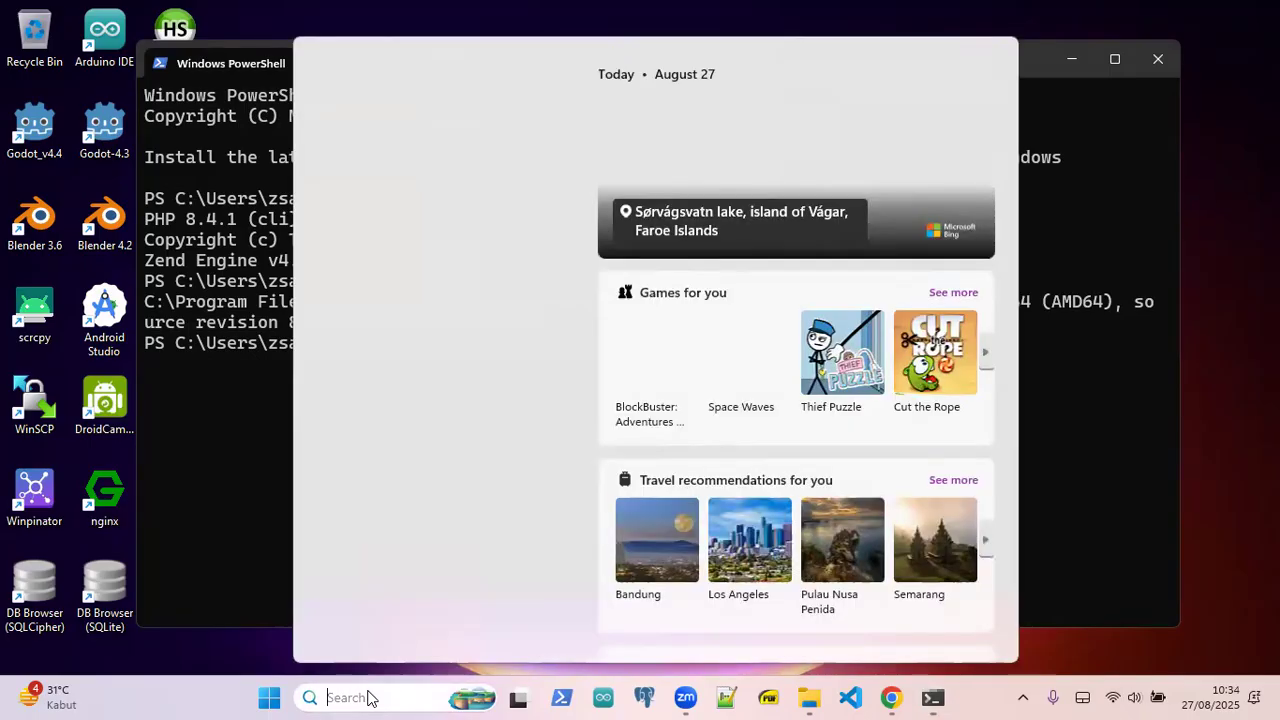
- Open the Services app and start the Apache2.4 service
type("servi")
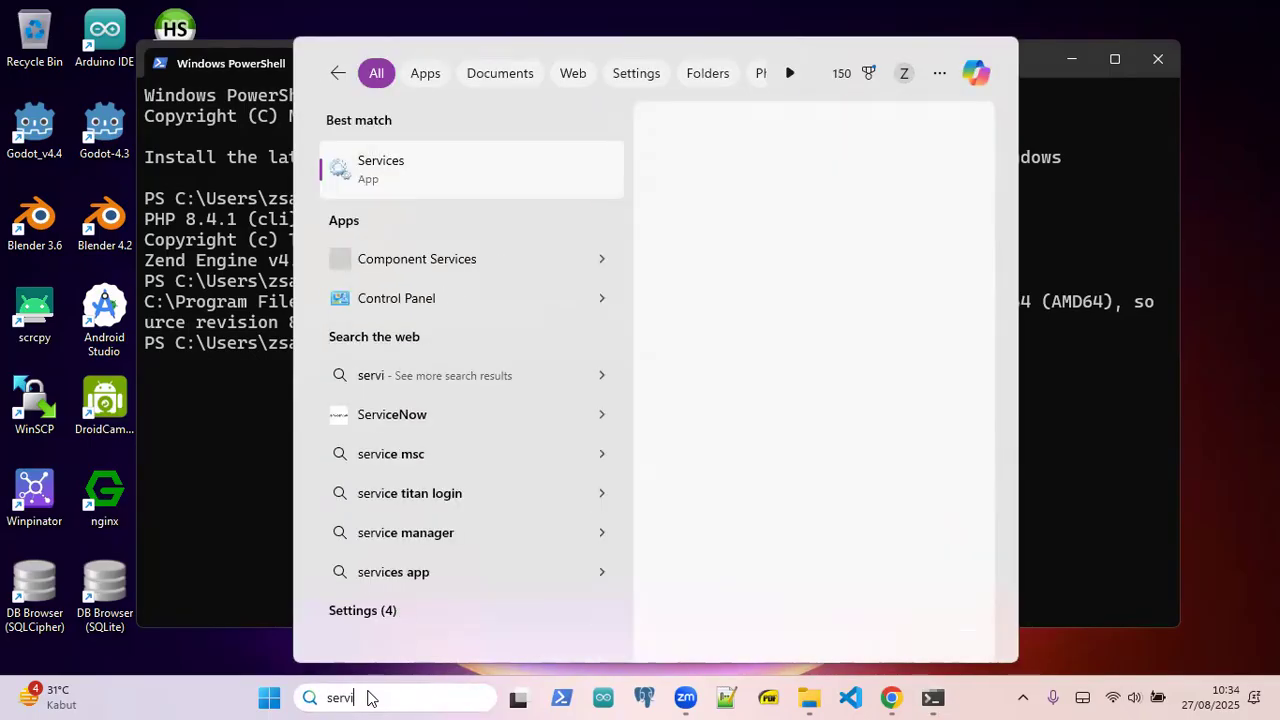
left_click(446, 165)
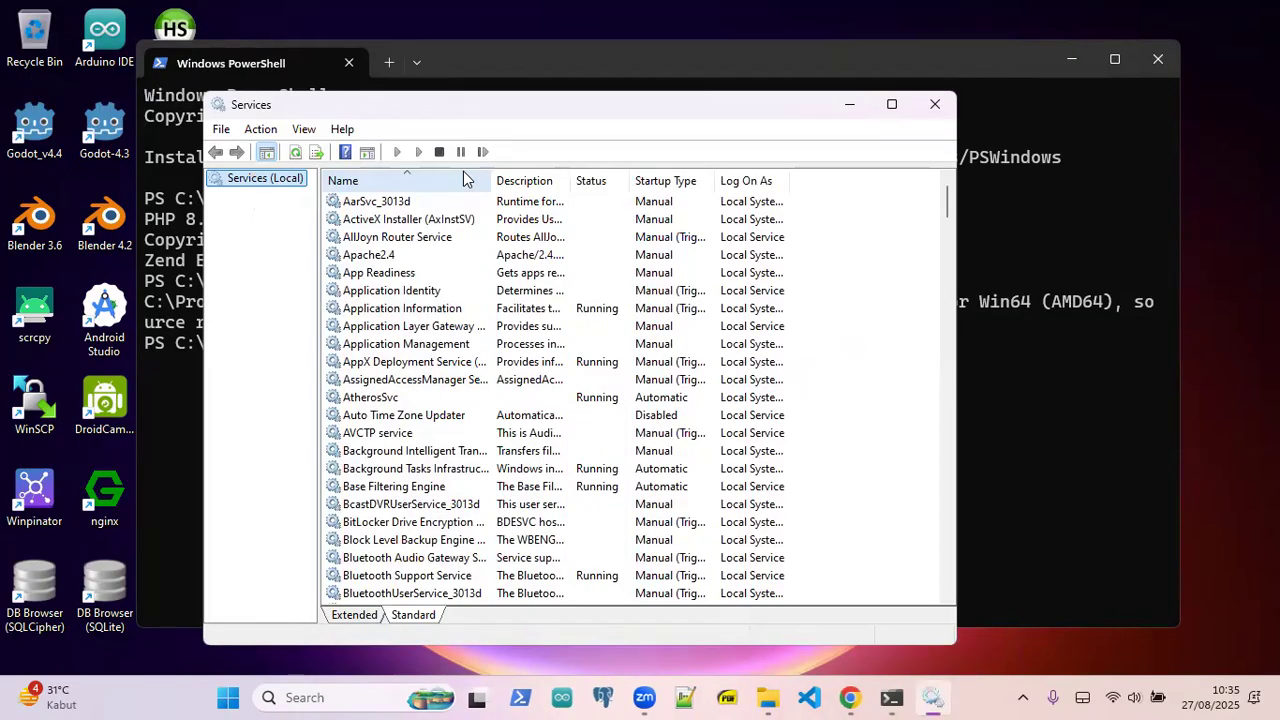
left_click(365, 258)
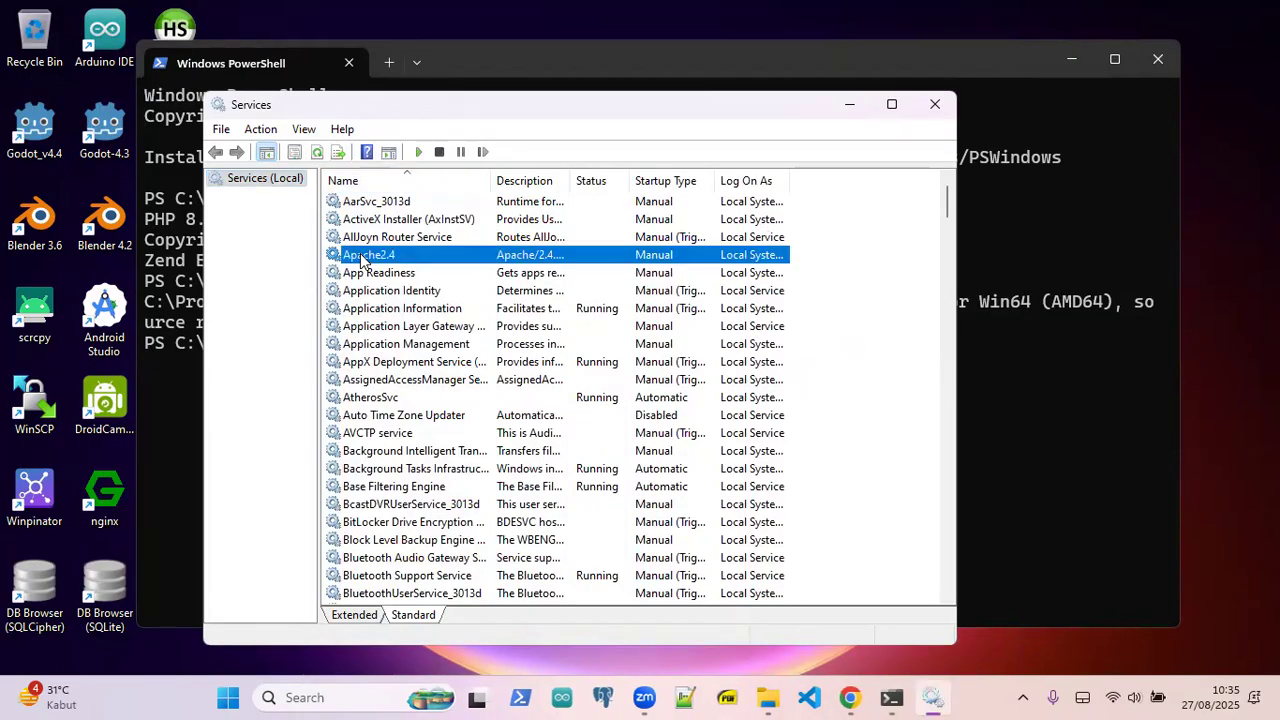
right_click(652, 255)
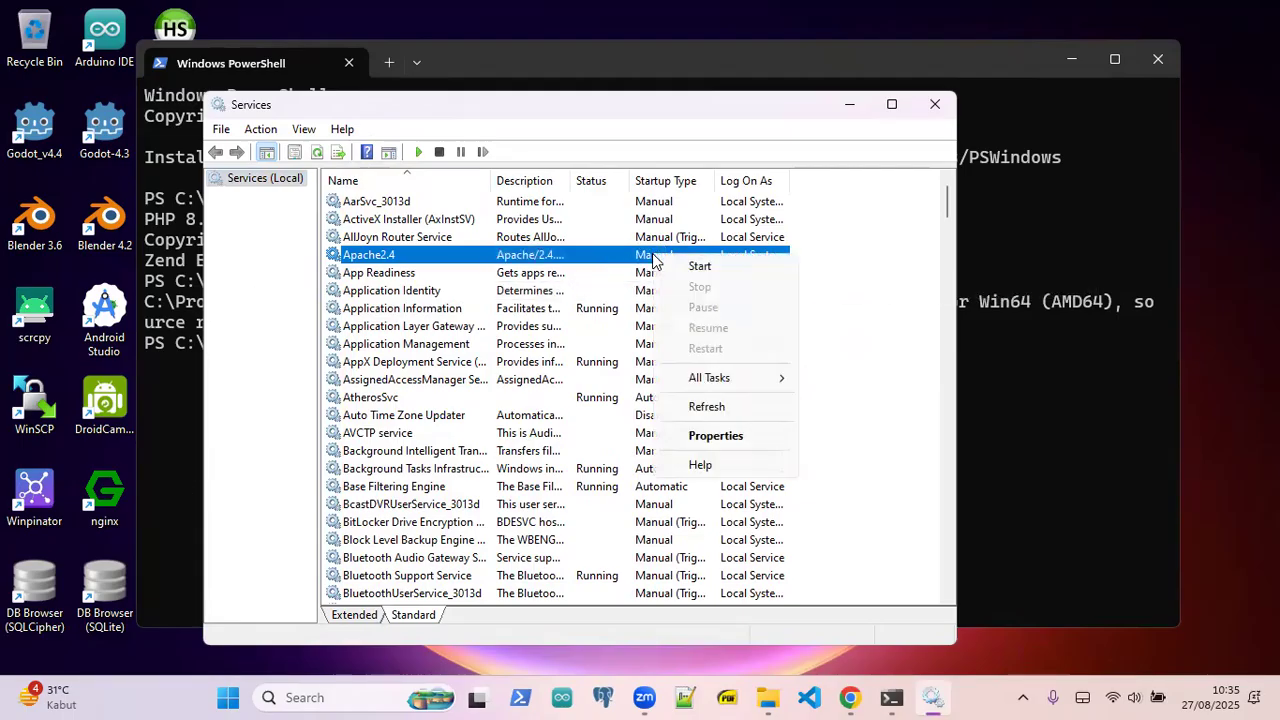
left_click(706, 270)
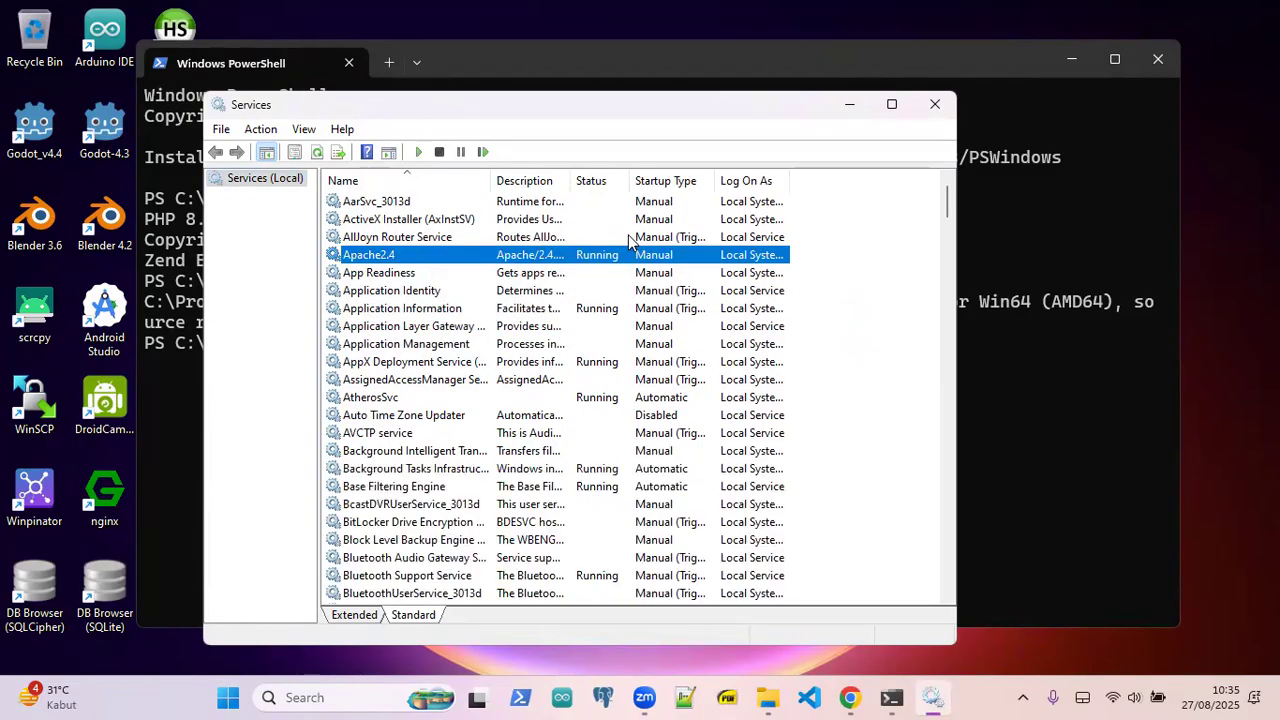
left_click(412, 274)
left_click(390, 256)
- Start the MariaDB service and minimize the Services window
scroll(443, 409, "down", 20)
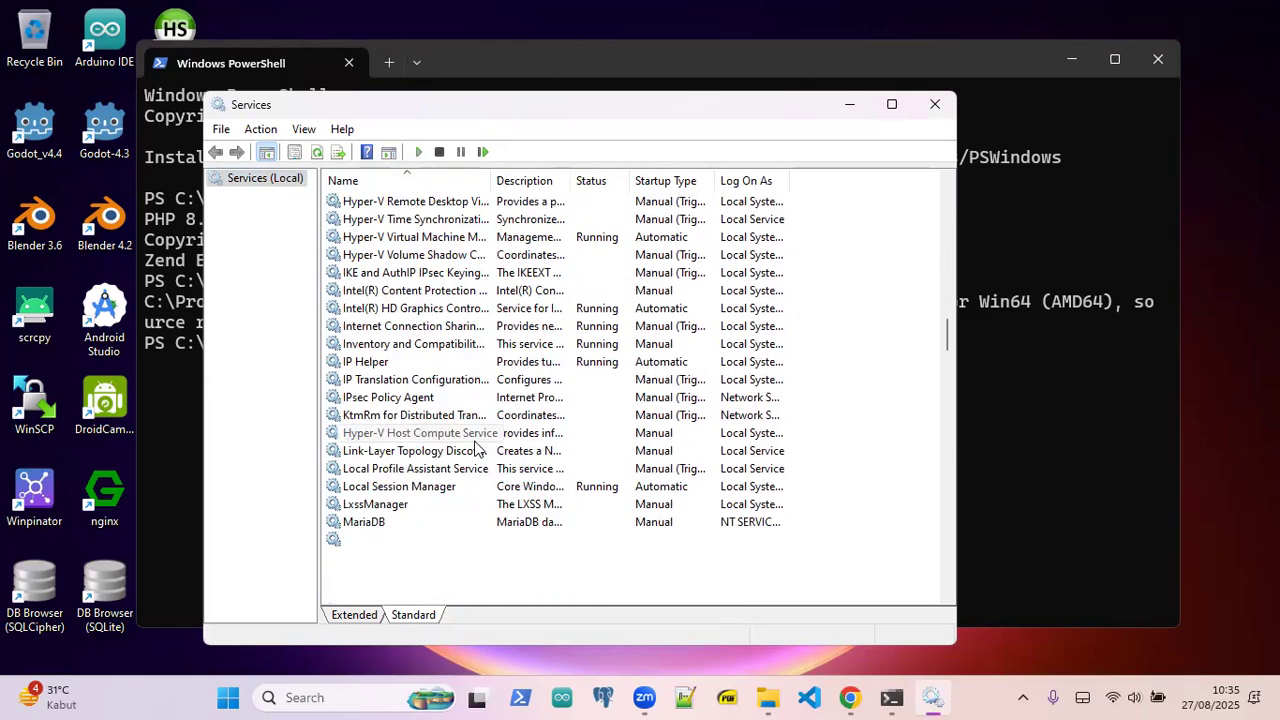
scroll(470, 455, "down", 6)
left_click(370, 203)
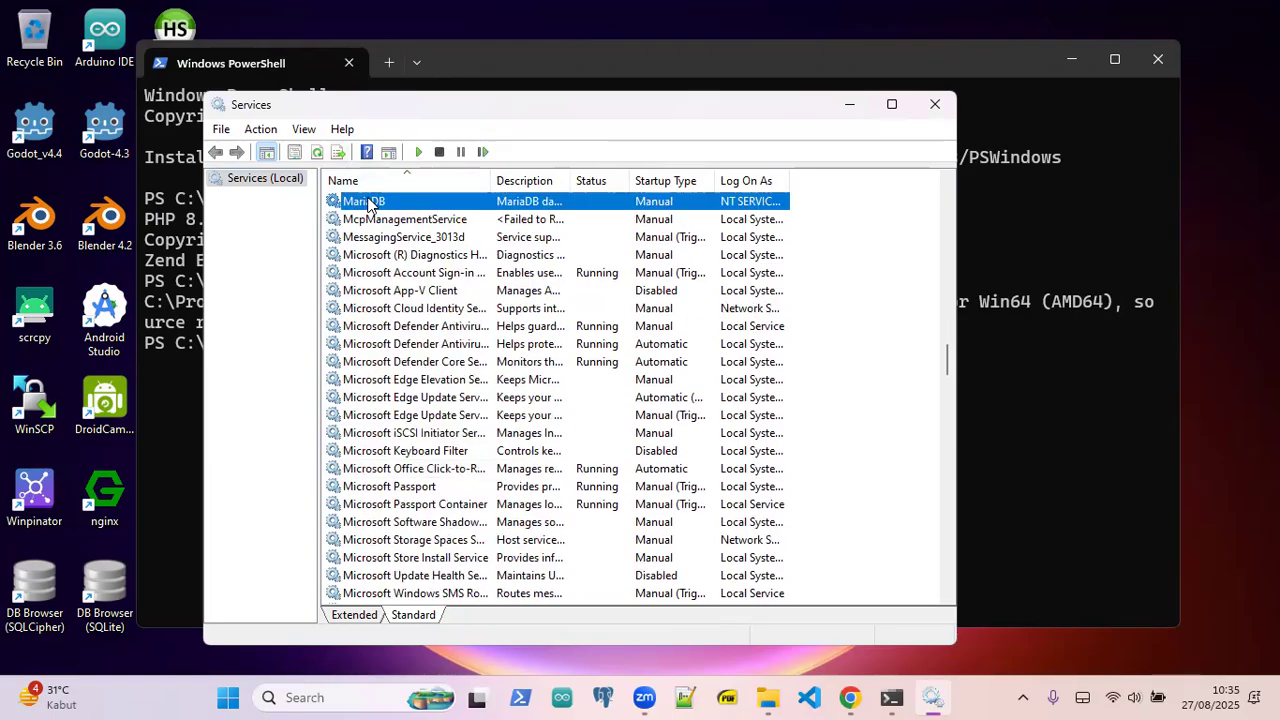
scroll(511, 374, "up", 2)
right_click(653, 307)
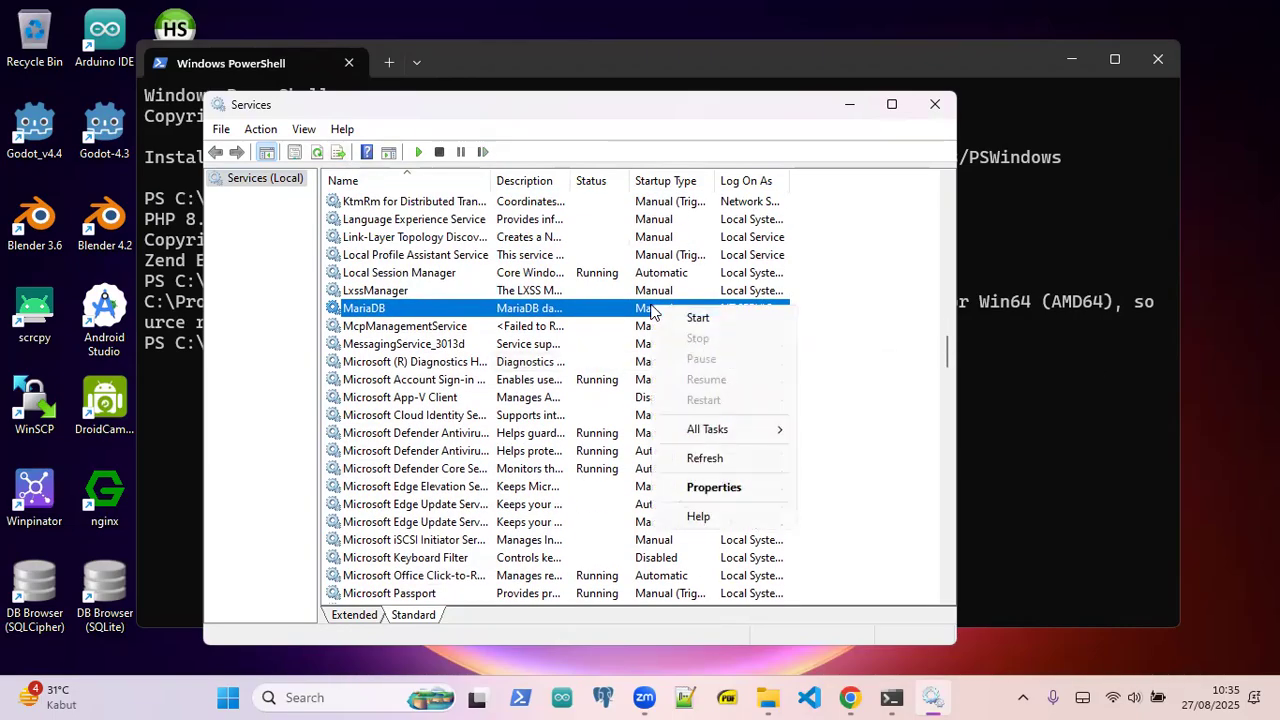
left_click(673, 326)
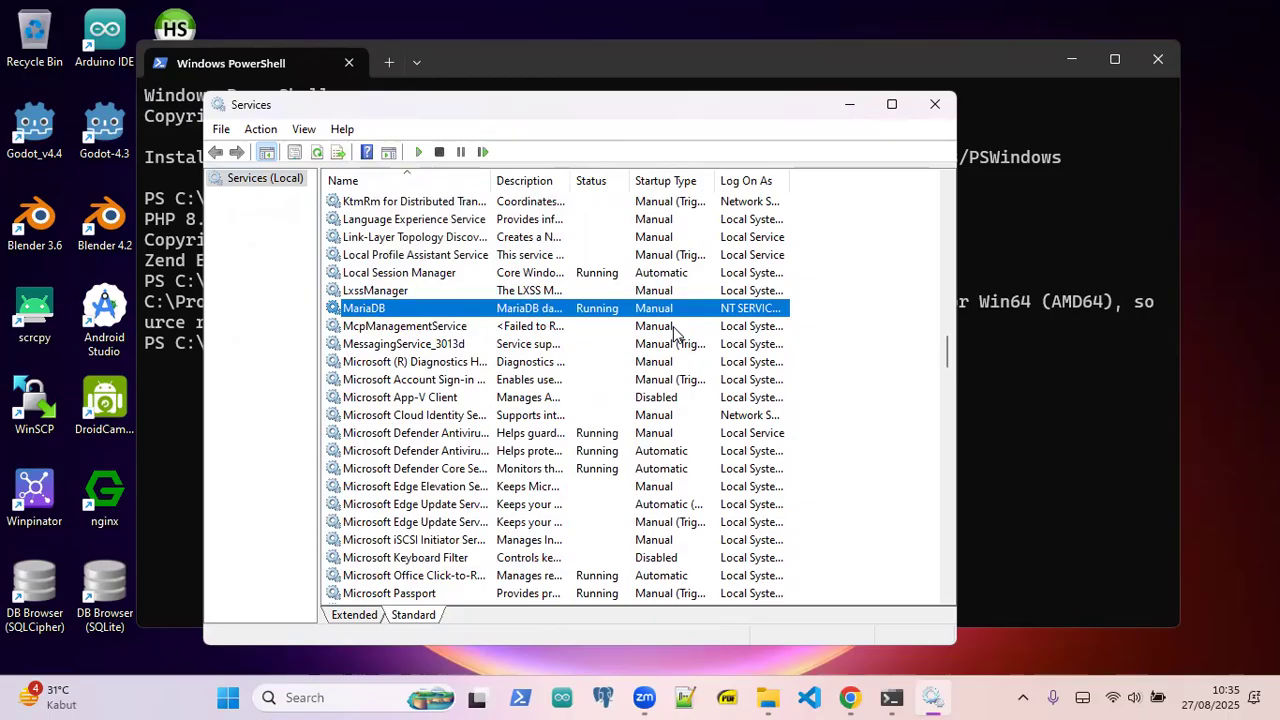
left_click(850, 104)
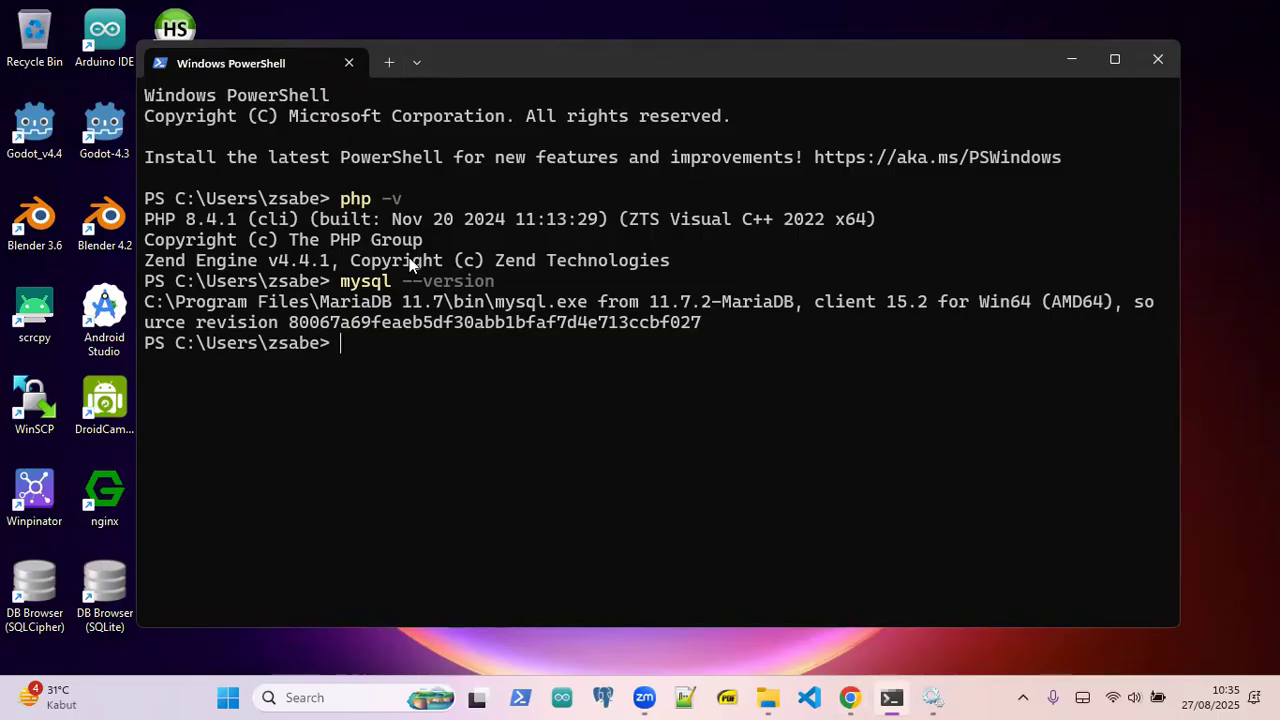
- Load localhost in a new Chrome tab to confirm Apache's 'It works!' page
left_click(850, 697)
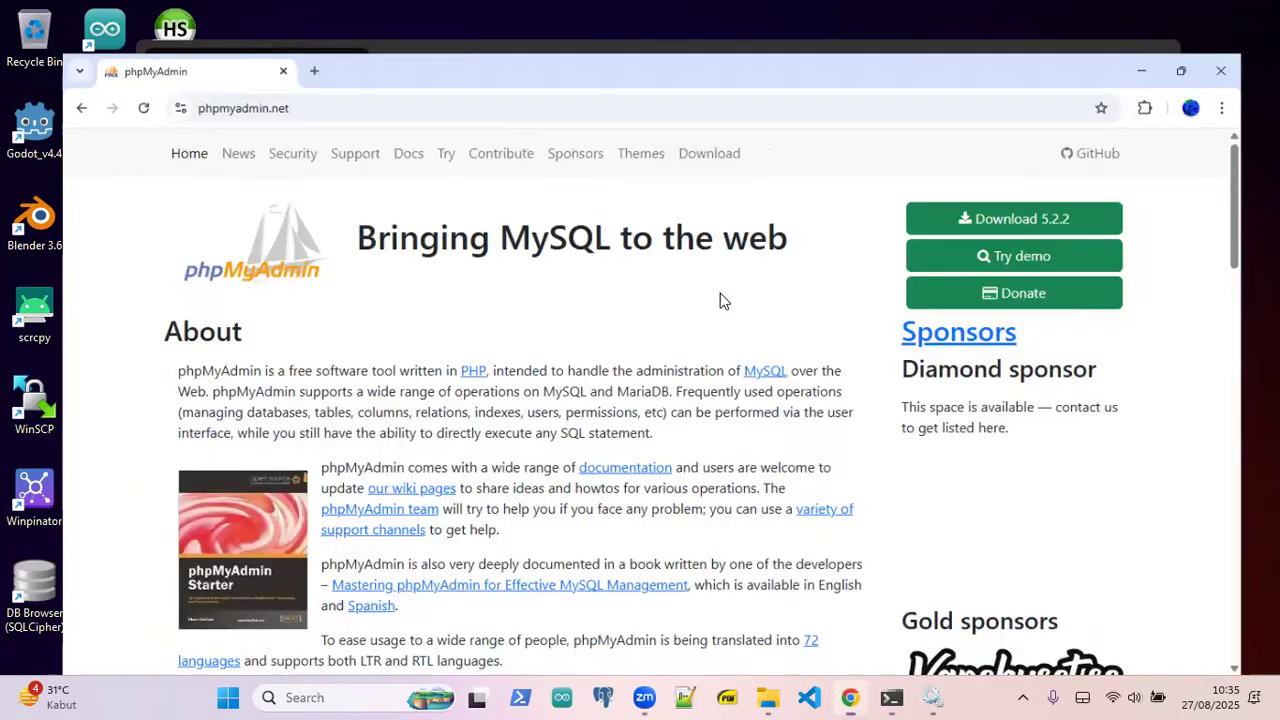
left_click(270, 18)
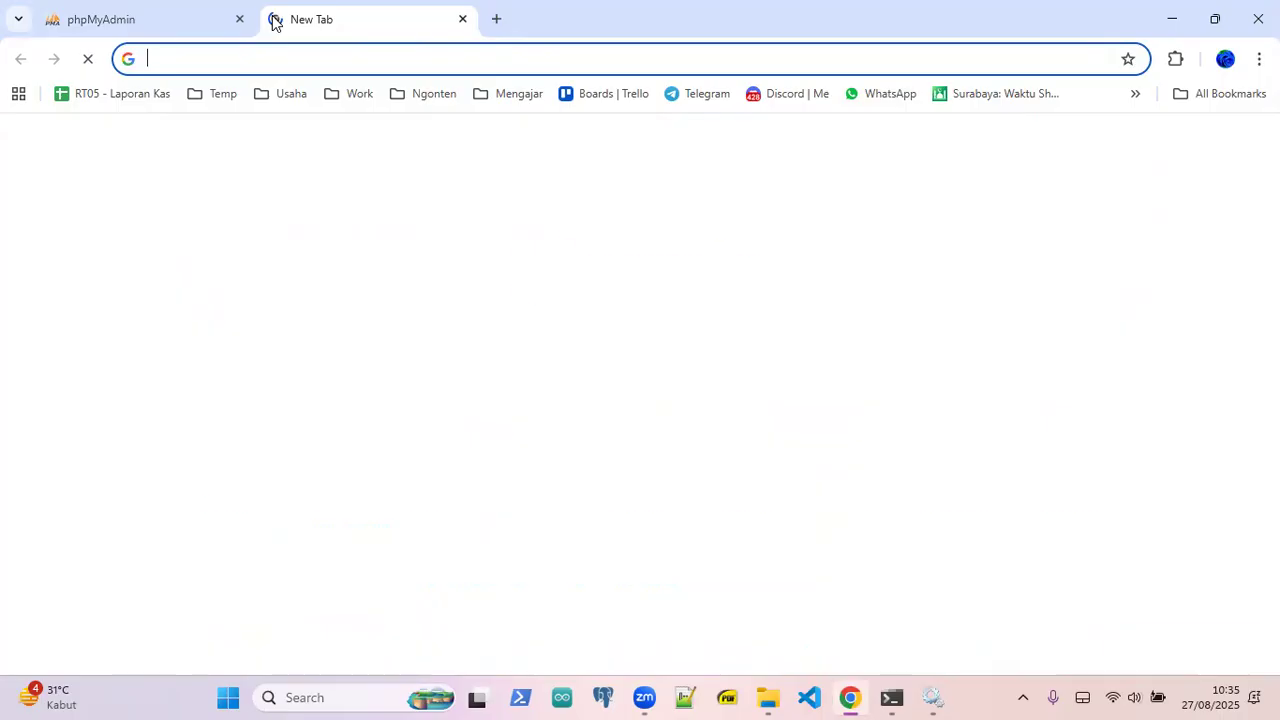
type("localhost")
key("Return")
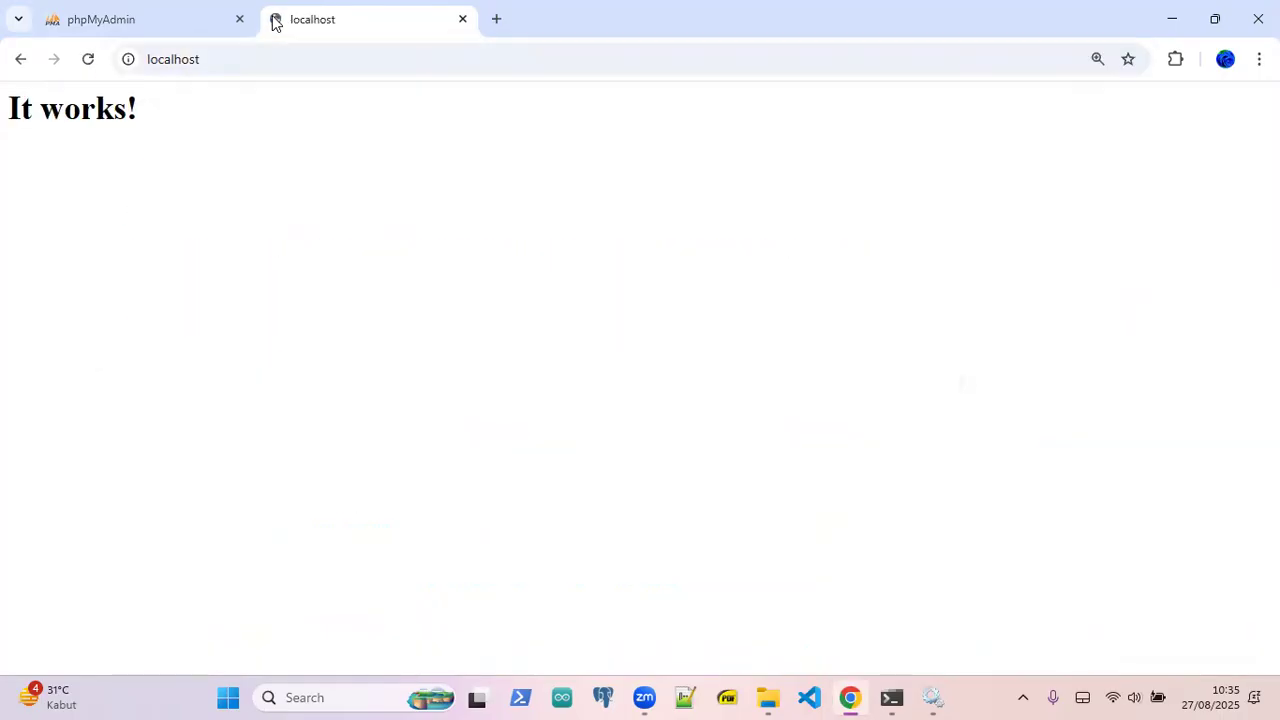
left_click_drag(165, 126, 9, 100)
left_click(223, 120)
left_click(194, 16)
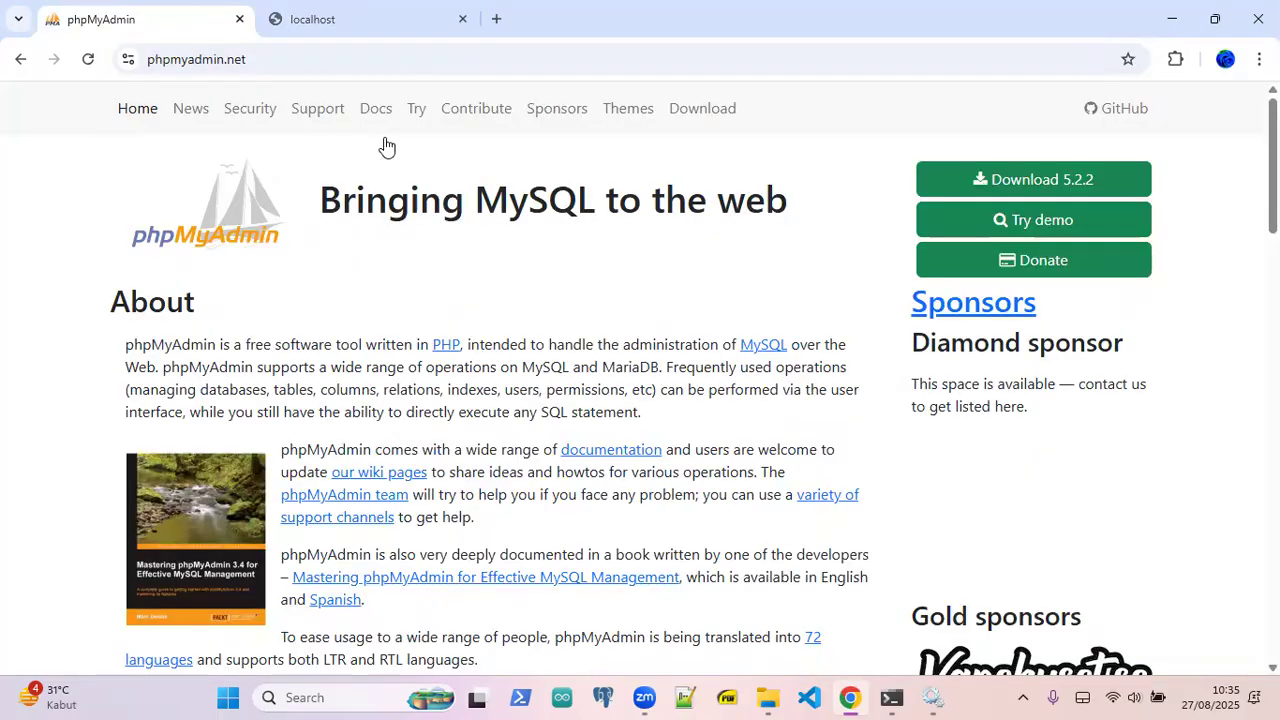
left_click(768, 697)
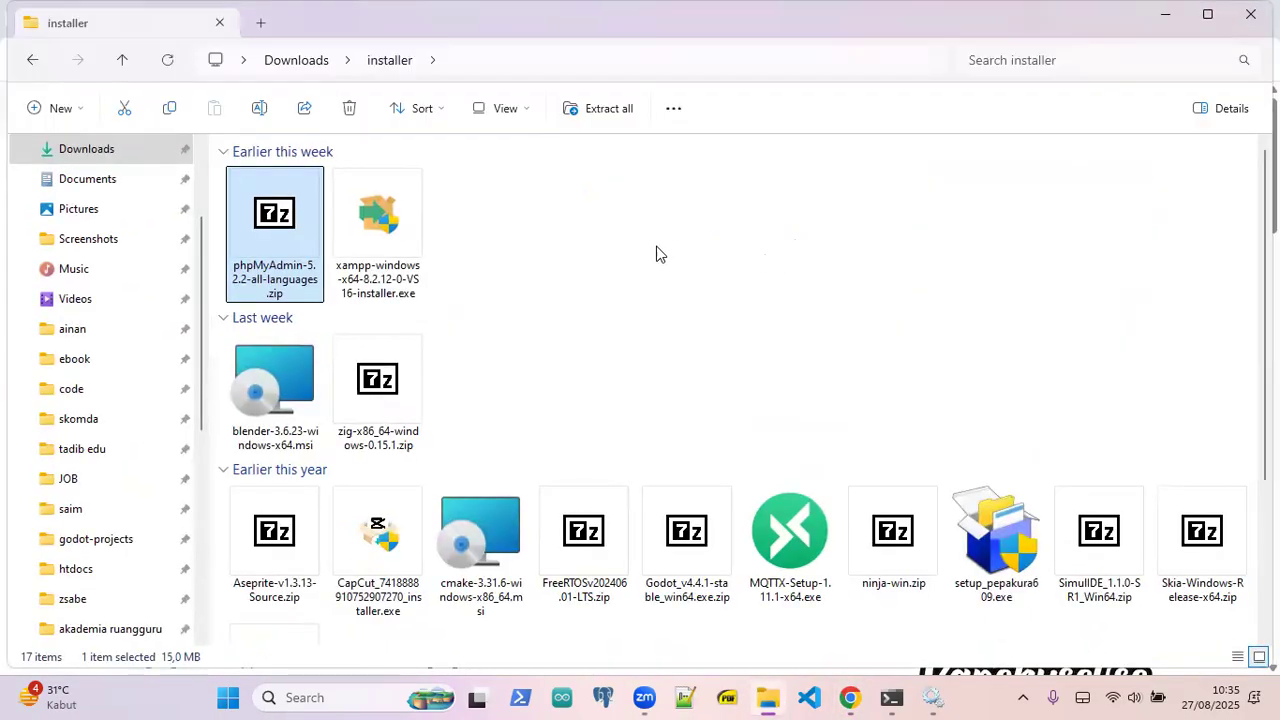
- Navigate from the phpMyAdmin zip's folder to C:\Apache24\htdocs
left_click(285, 225)
scroll(100, 325, "down", 5)
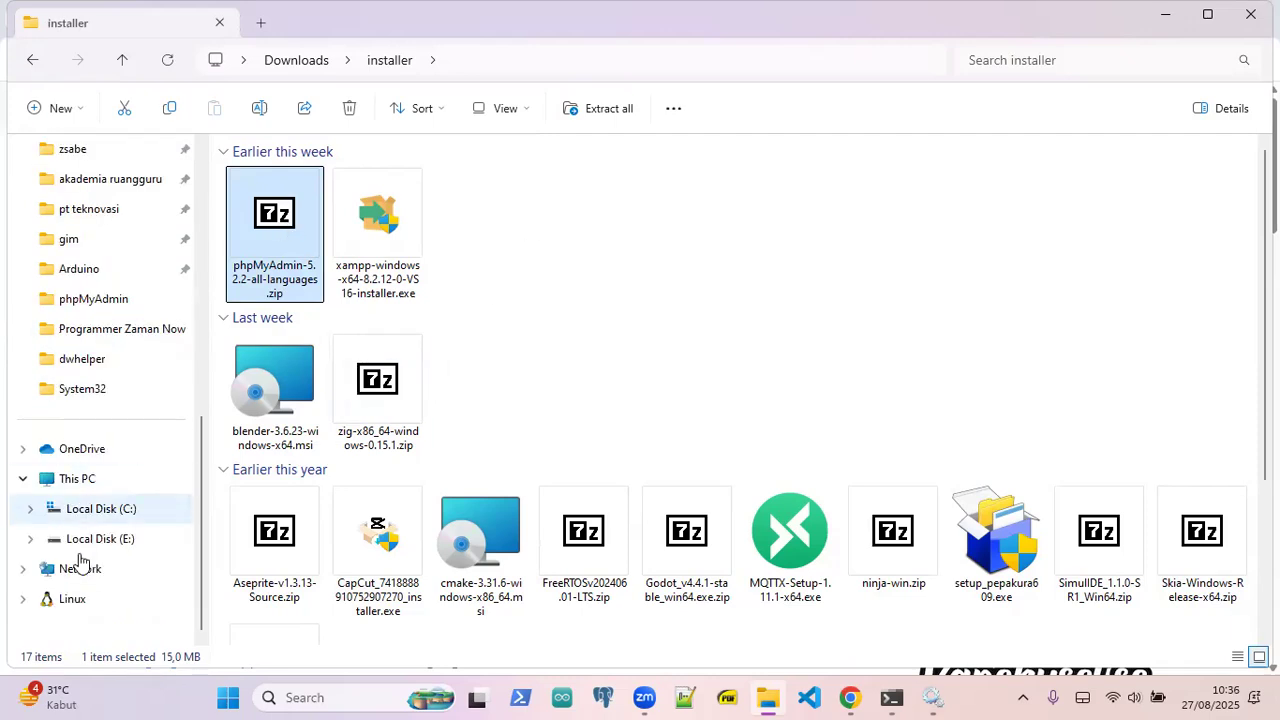
left_click(100, 508)
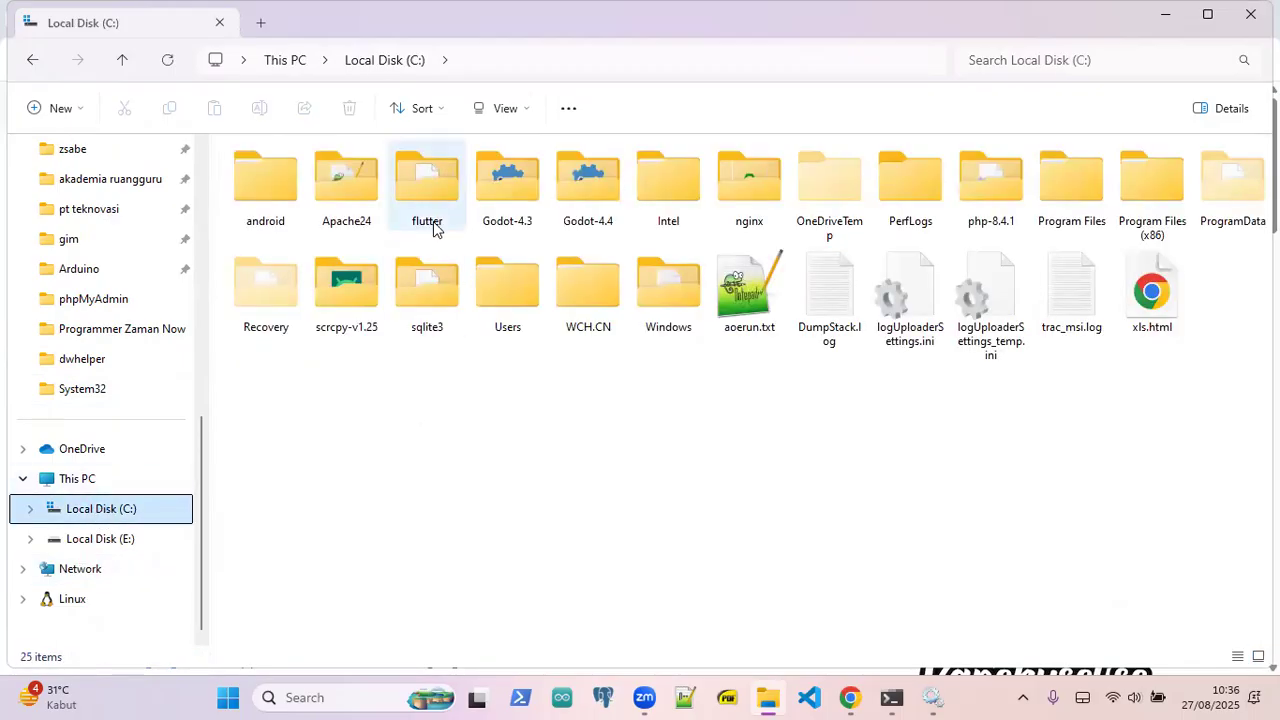
double_click(344, 180)
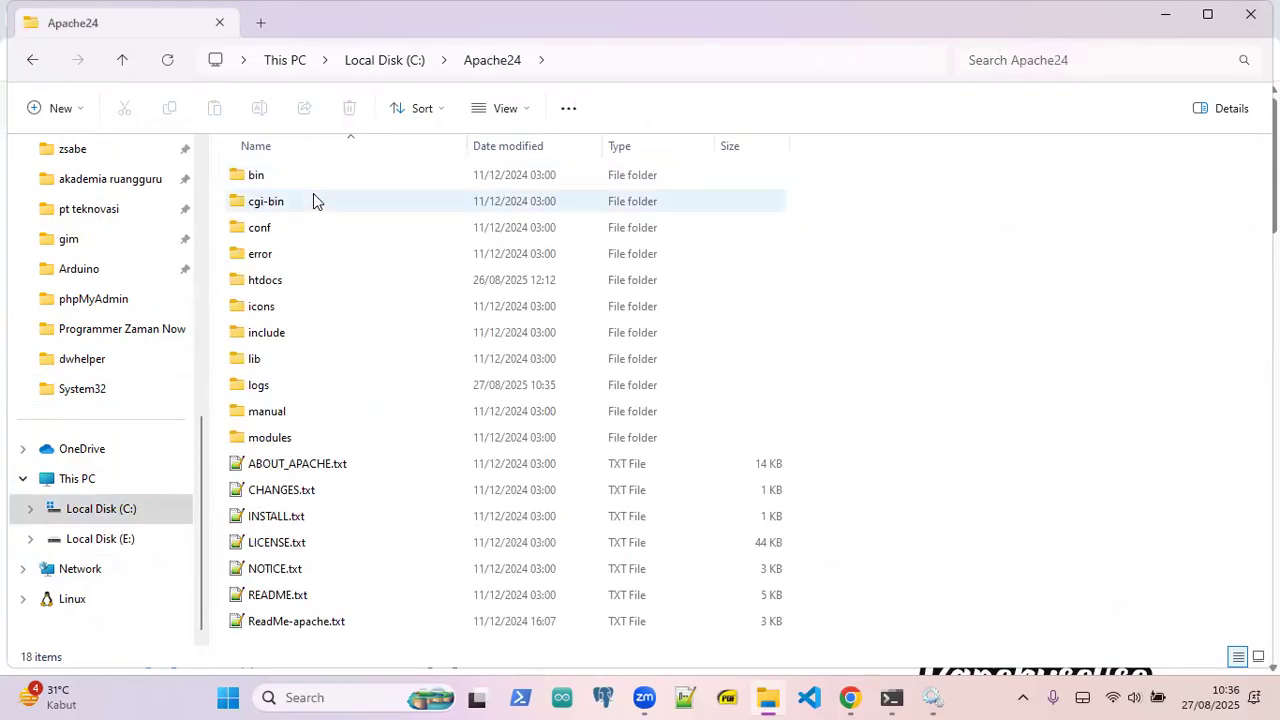
left_click(270, 286)
double_click(270, 286)
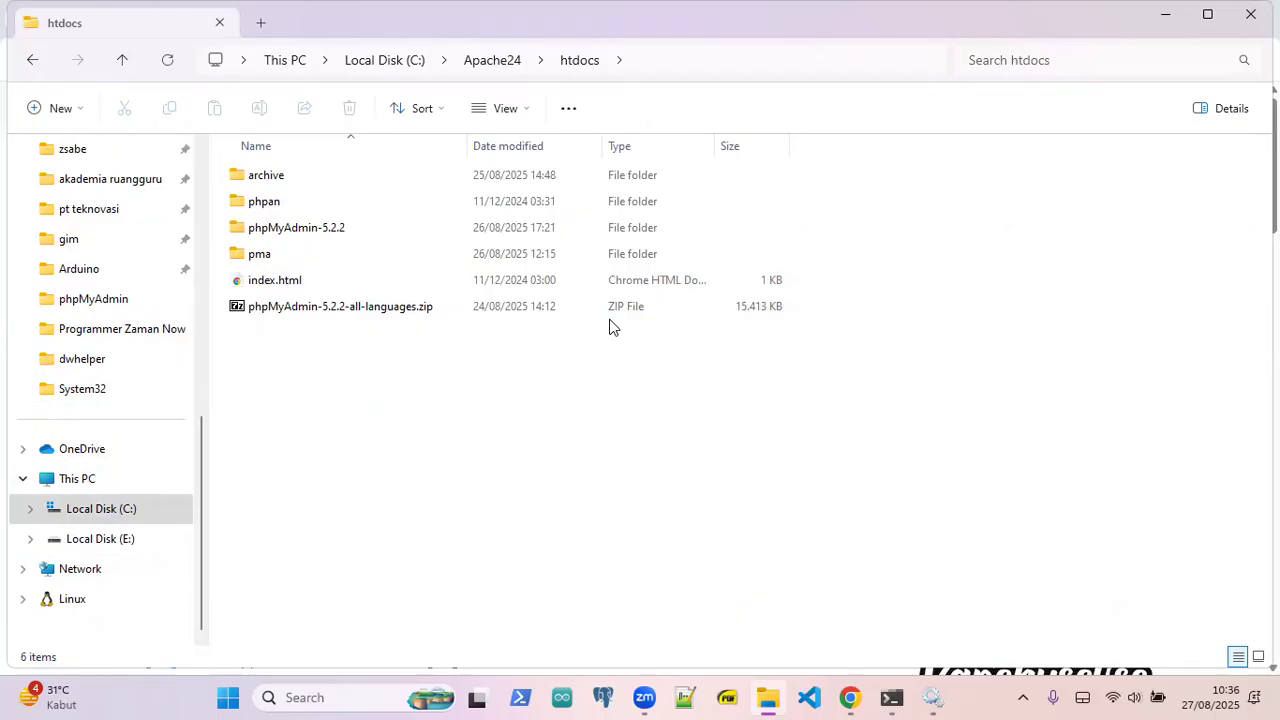
- Inspect the contents of the phpMyAdmin-5.2.2 folder, then go back to htdocs
left_click(322, 310)
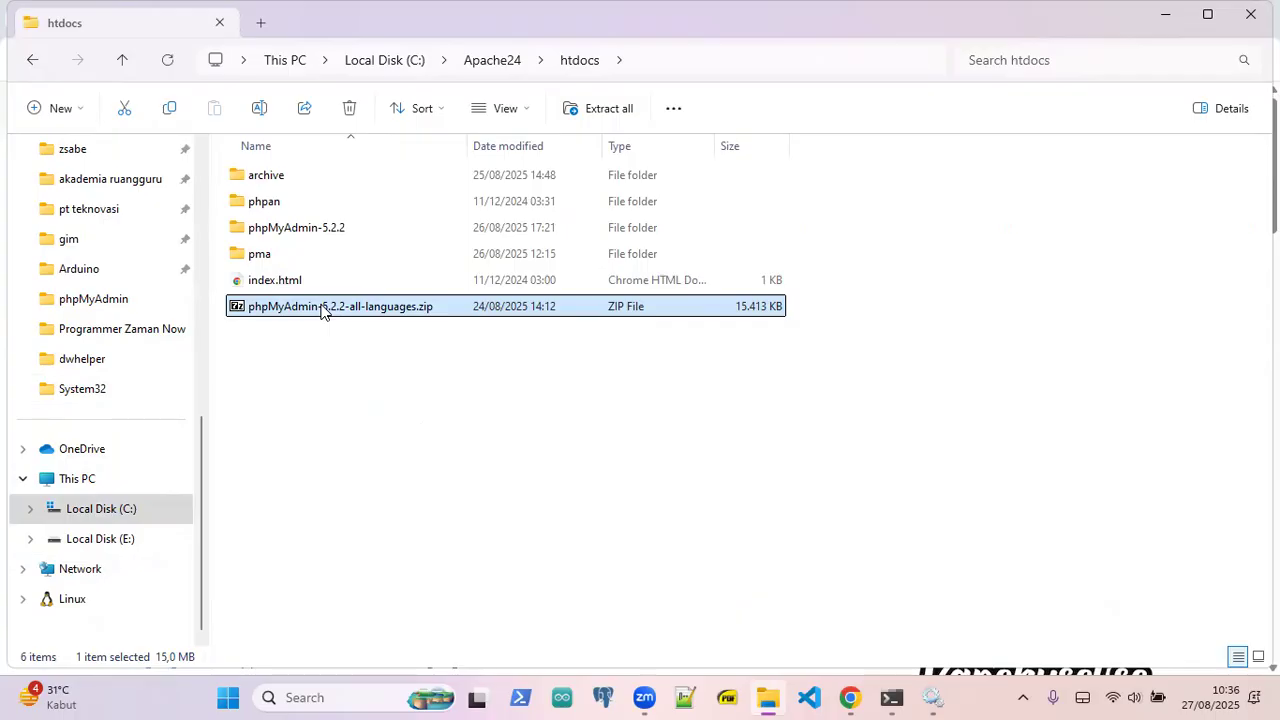
left_click(322, 230)
double_click(322, 228)
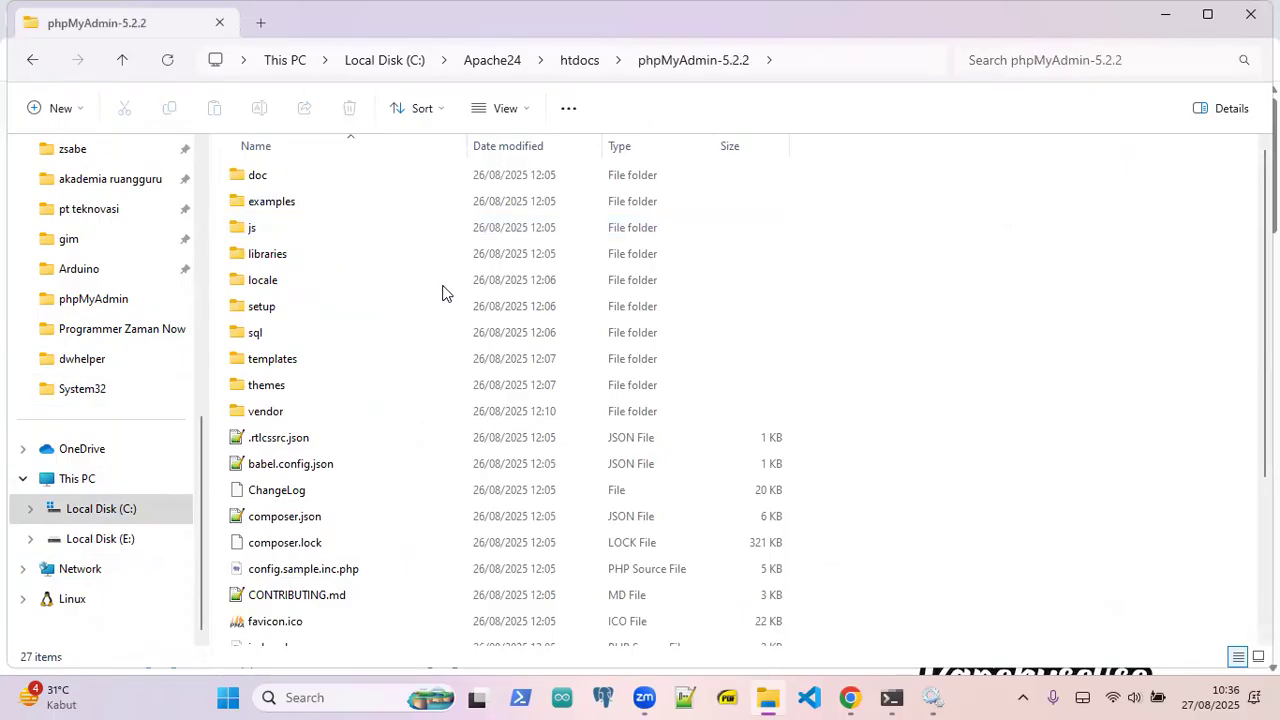
scroll(907, 400, "down", 3)
left_click(978, 697)
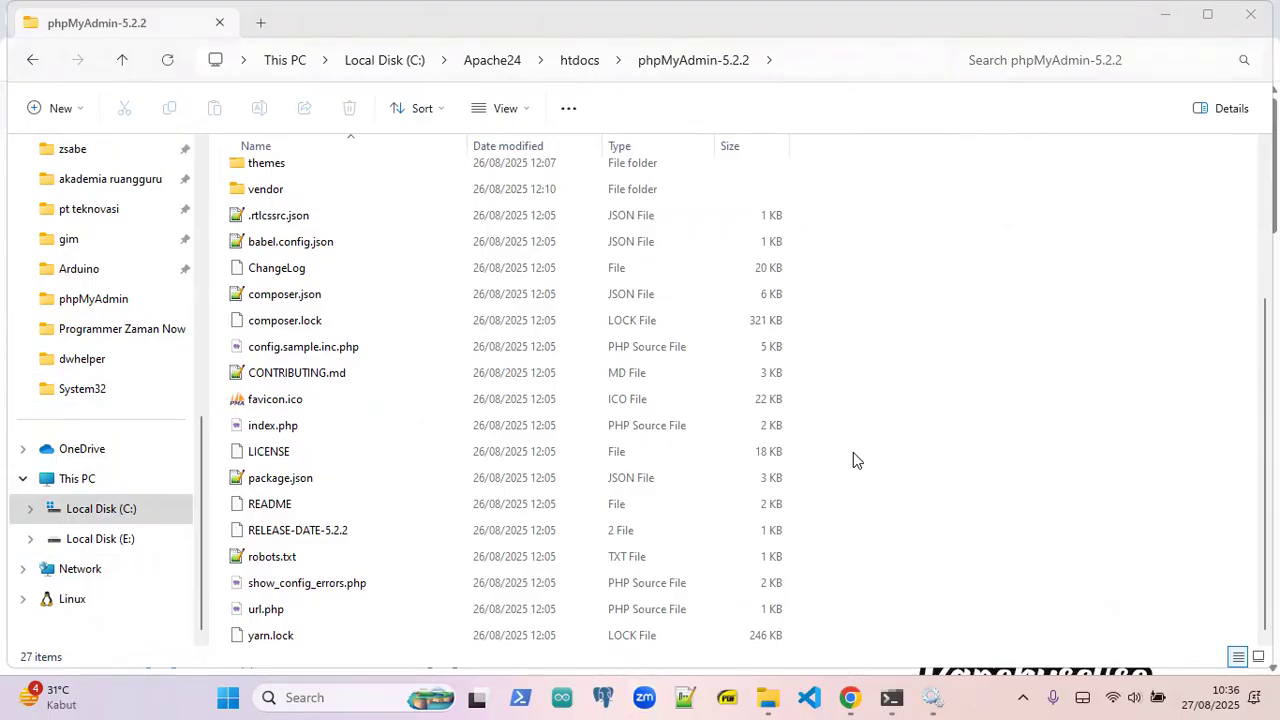
scroll(760, 450, "up", 3)
left_click(1040, 277)
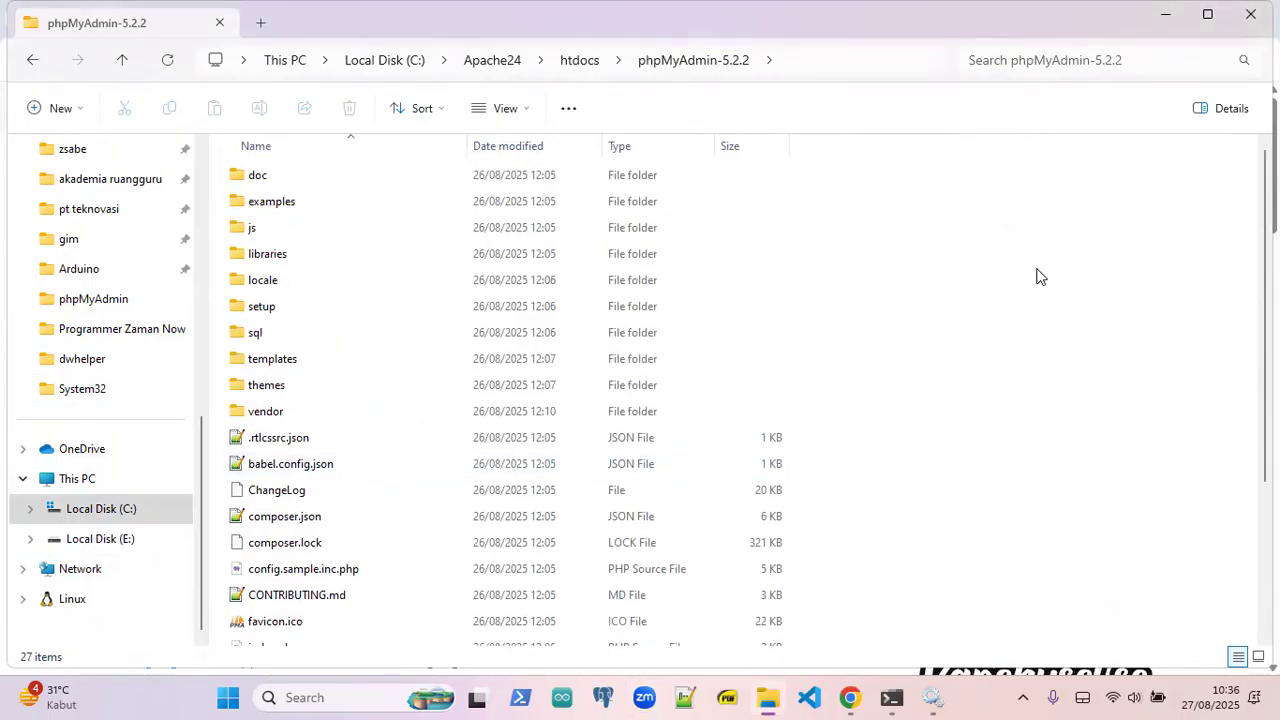
key("alt+Left")
- Copy and paste the phpMyAdmin-5.2.2 folder to duplicate it within htdocs
left_click(297, 379)
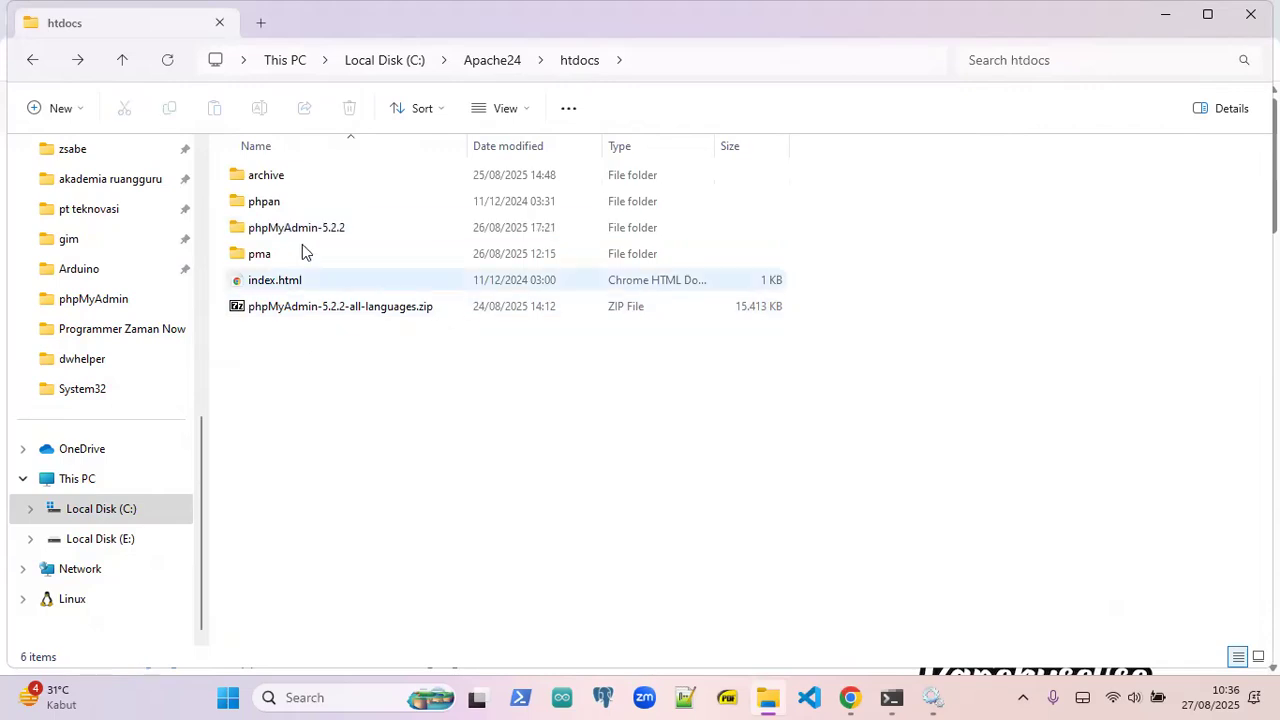
left_click(301, 236)
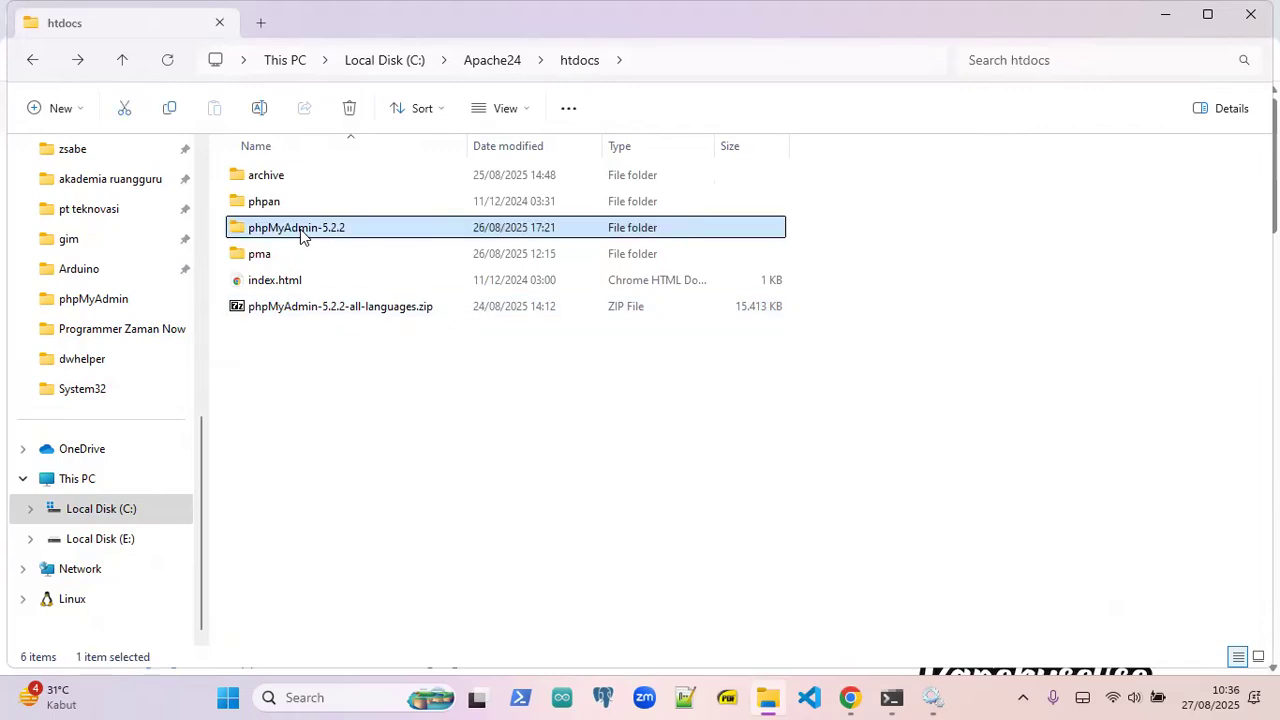
key("ctrl+c")
key("ctrl+v")
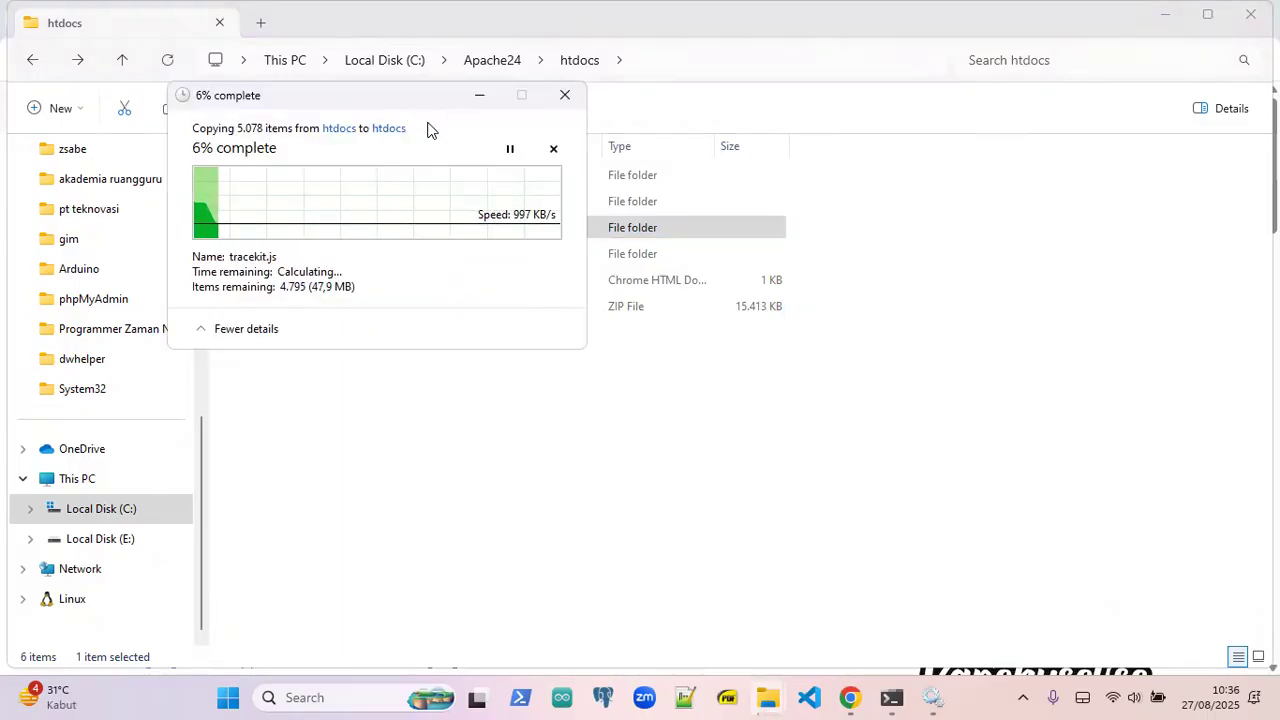
left_click_drag(411, 100, 937, 354)
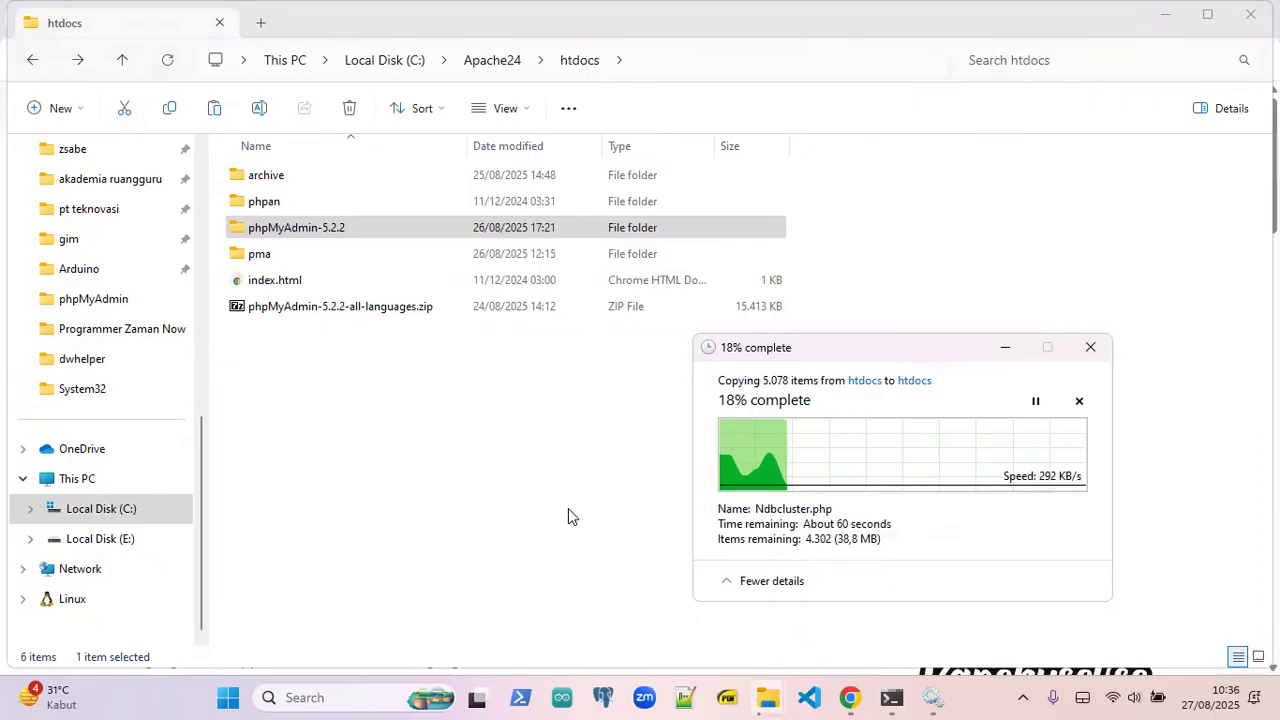
- Bring the PowerShell terminal in front of File Explorer while the copy continues
left_click(891, 697)
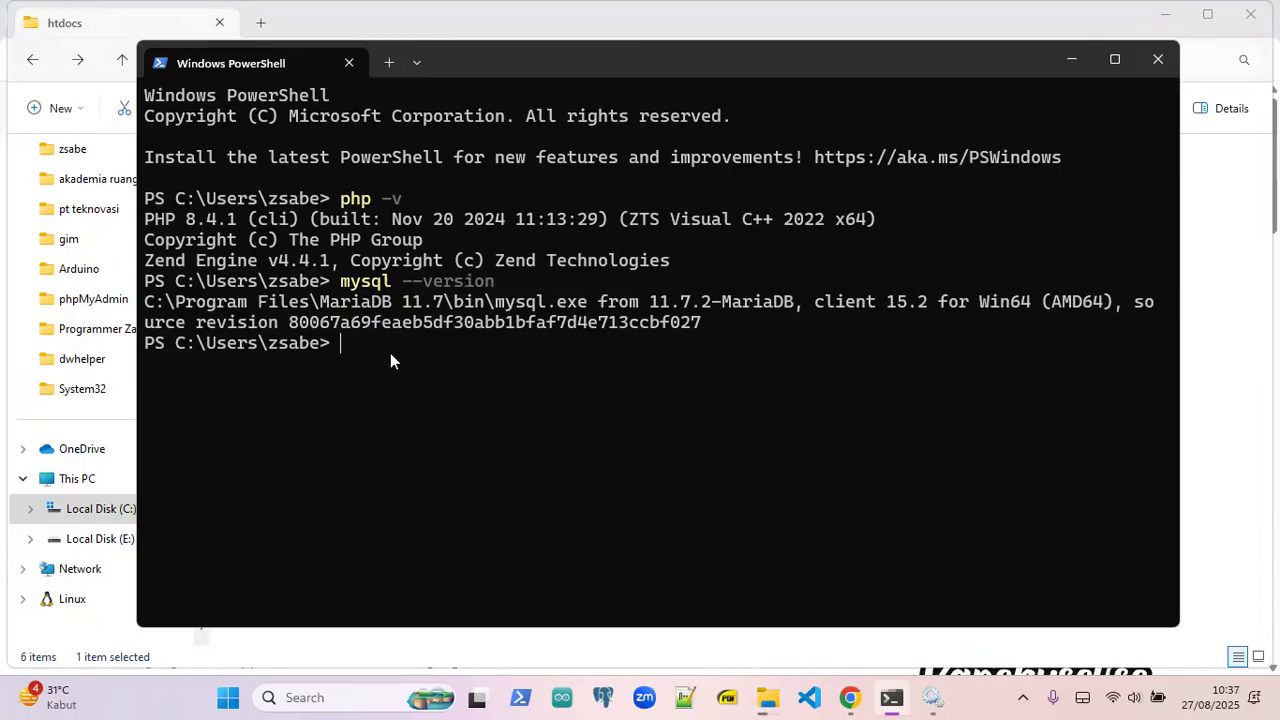
- Log into MariaDB as root with mysql -u root -p, exit, and minimize the terminal
type("mysql -u root -p")
key("Return")
type("***")
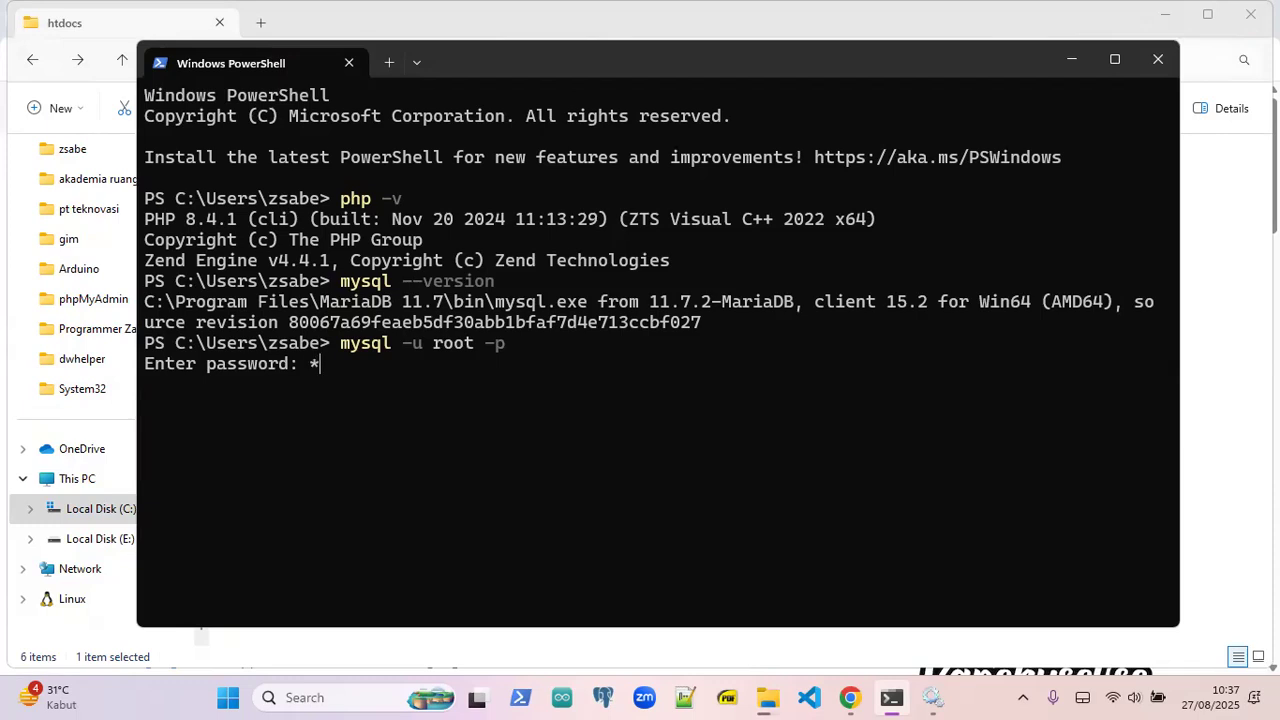
type("*")
key("Return")
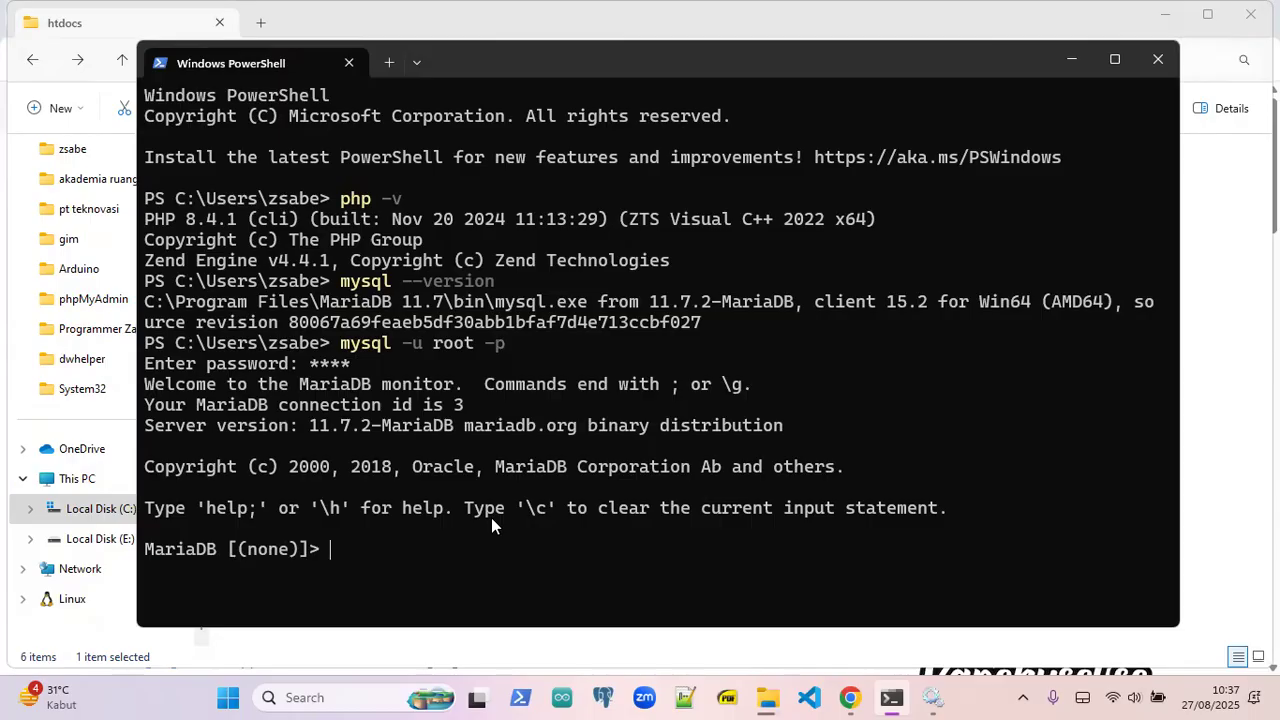
key("ctrl+c")
type("cl")
key("BackSpace")
key("BackSpace")
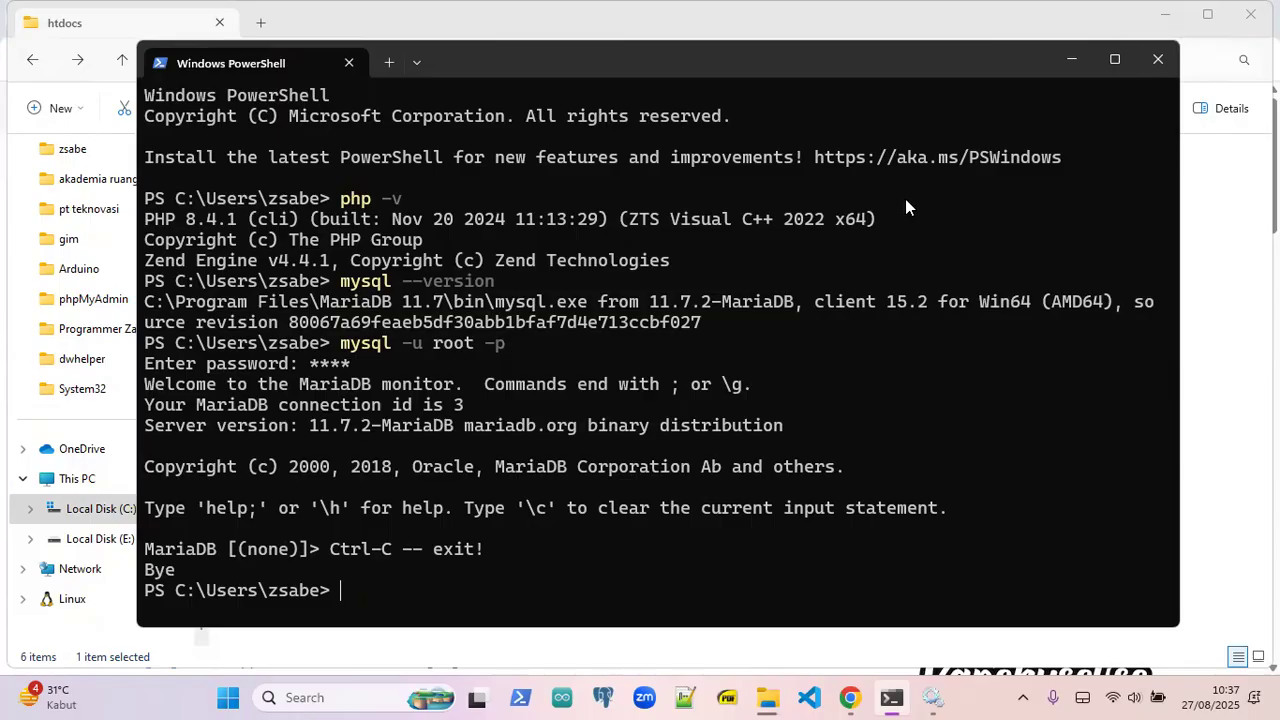
left_click(1071, 59)
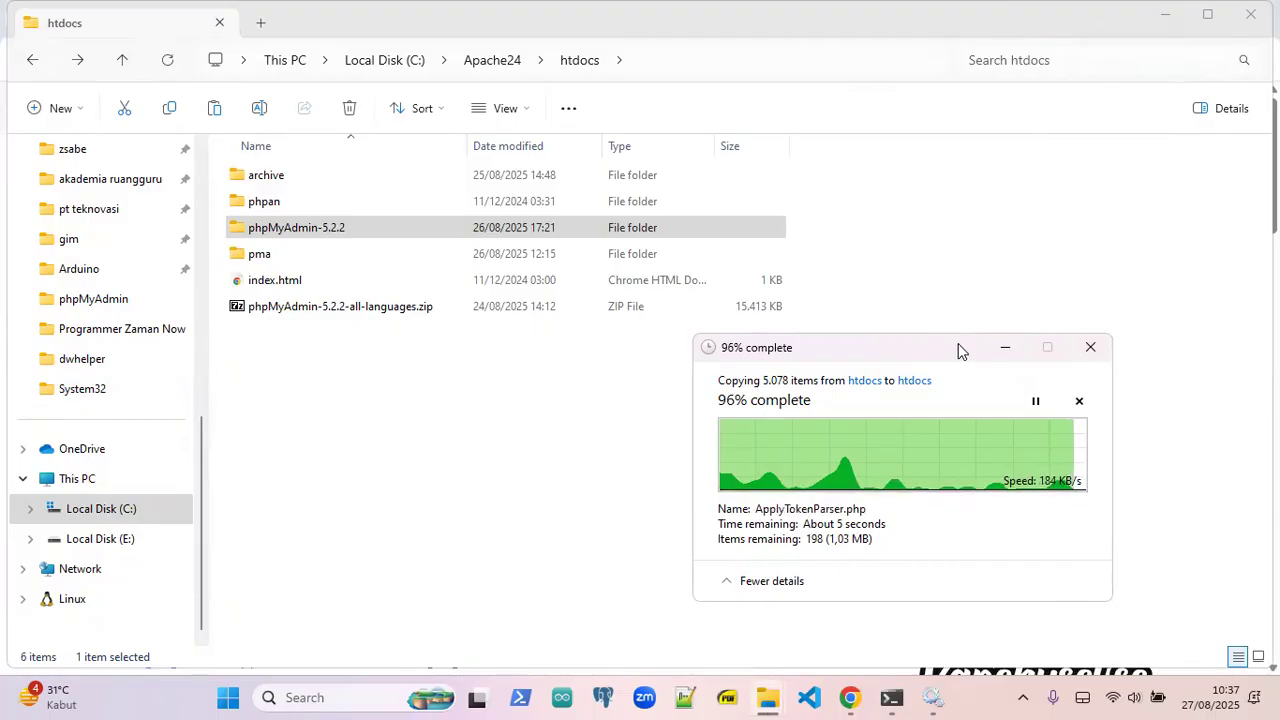
- Rename the 'phpMyAdmin-5.2.2 - Copy' folder to phpmyadmin
left_click_drag(957, 350, 963, 350)
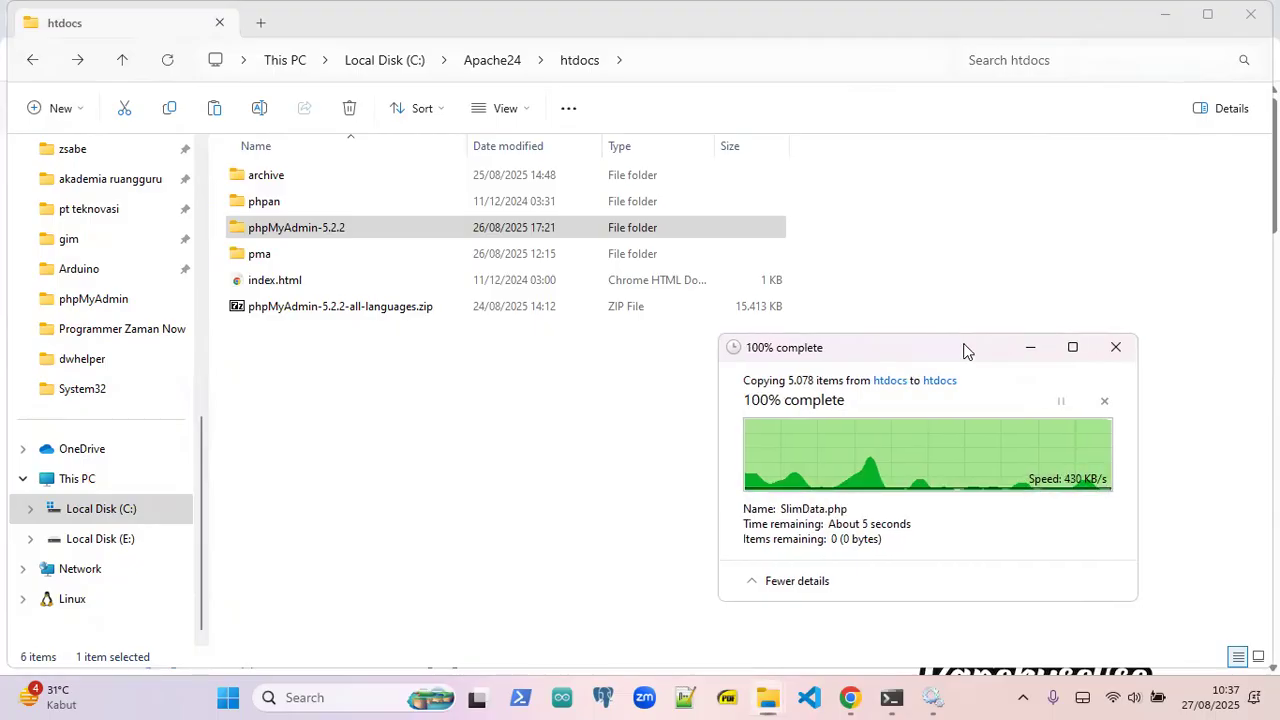
left_click(301, 499)
left_click(302, 338)
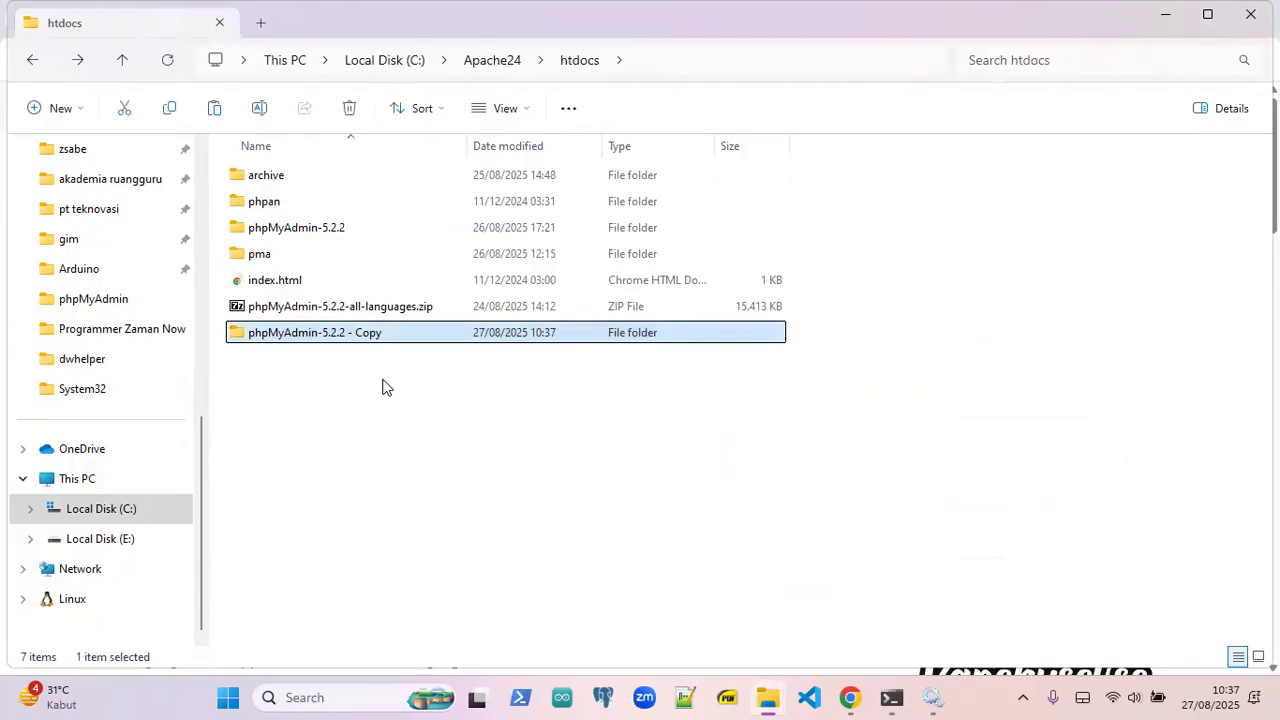
key("F2")
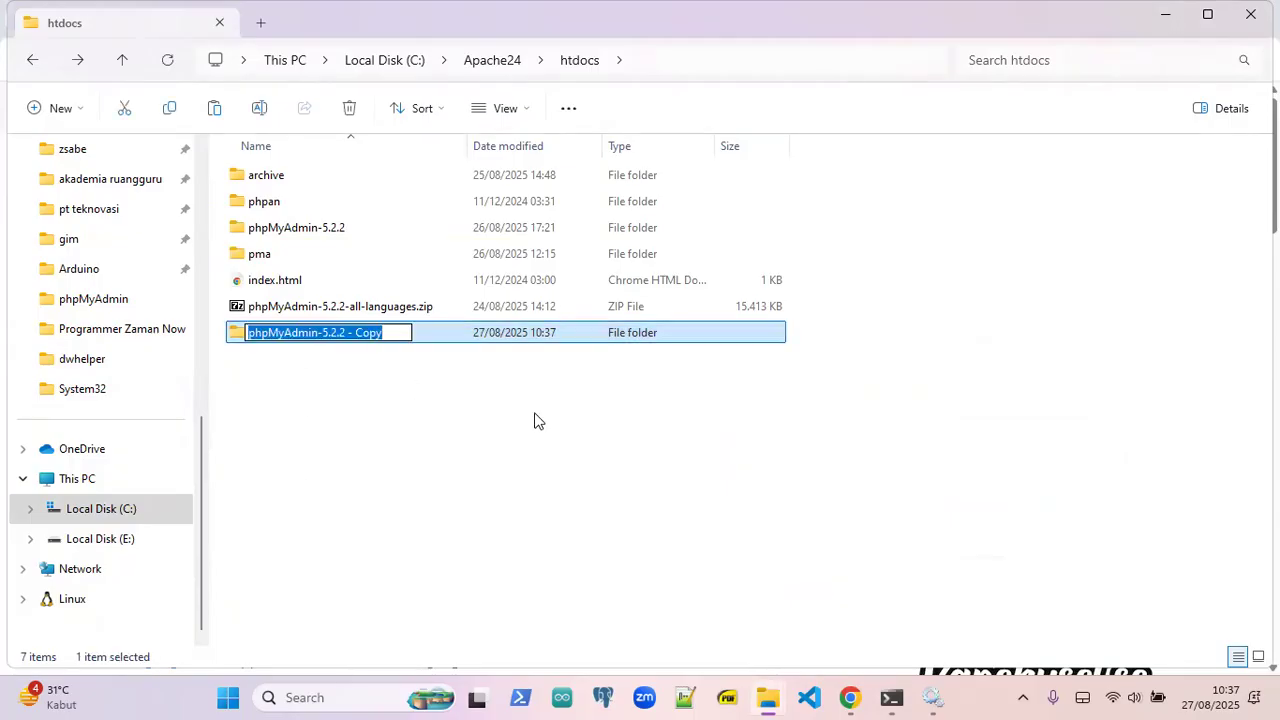
type("phpmyadmin")
key("Return")
key("Return")
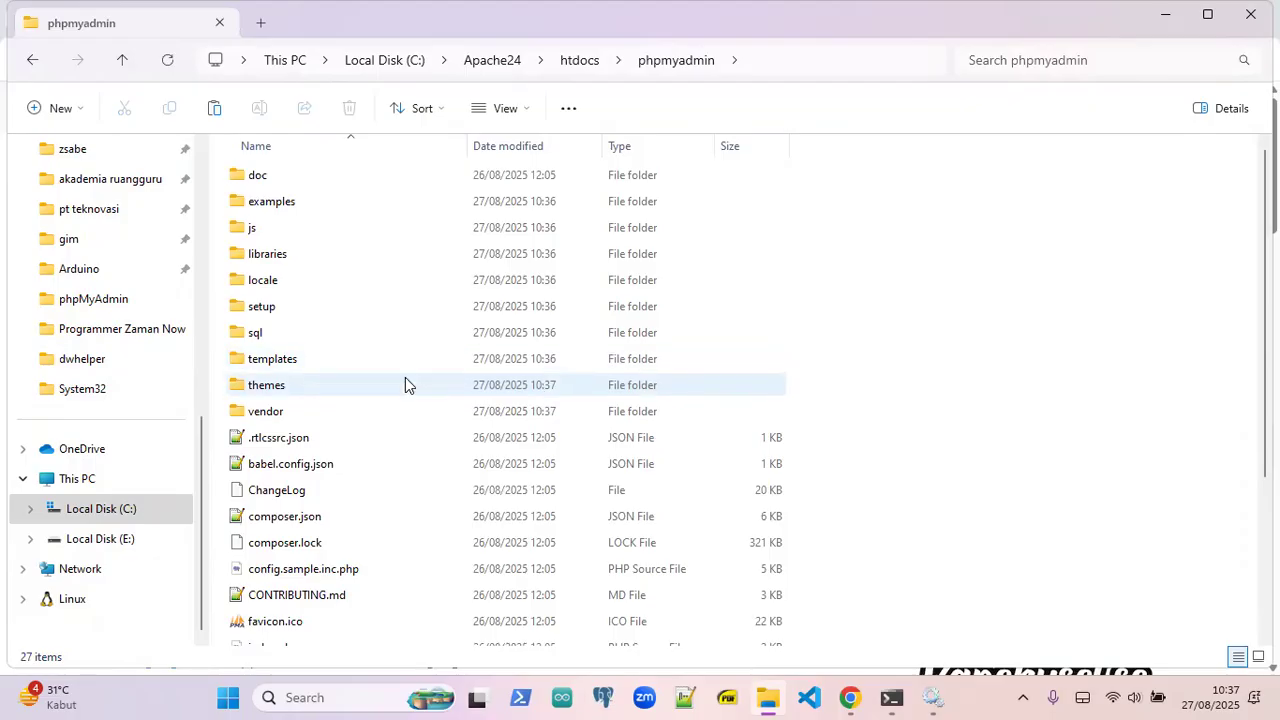
- Duplicate config.sample.inc.php in the phpmyadmin folder
mouse_move(395, 428)
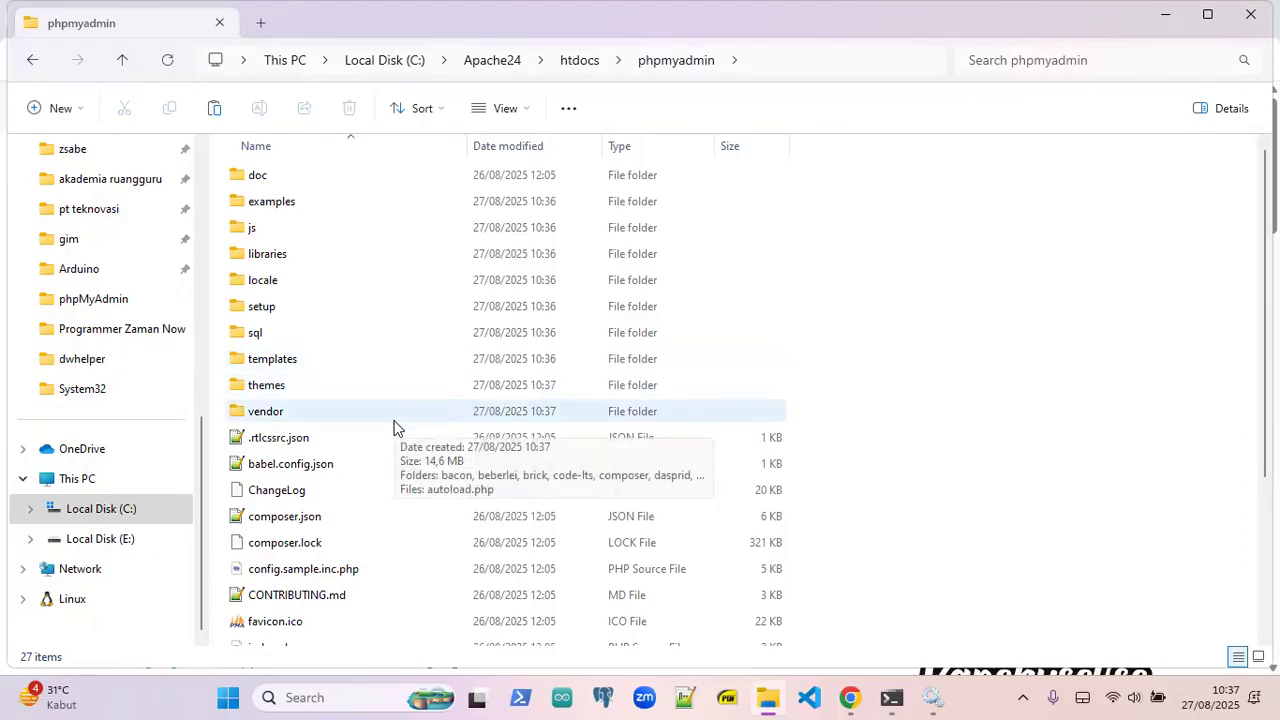
scroll(420, 366, "down", 3)
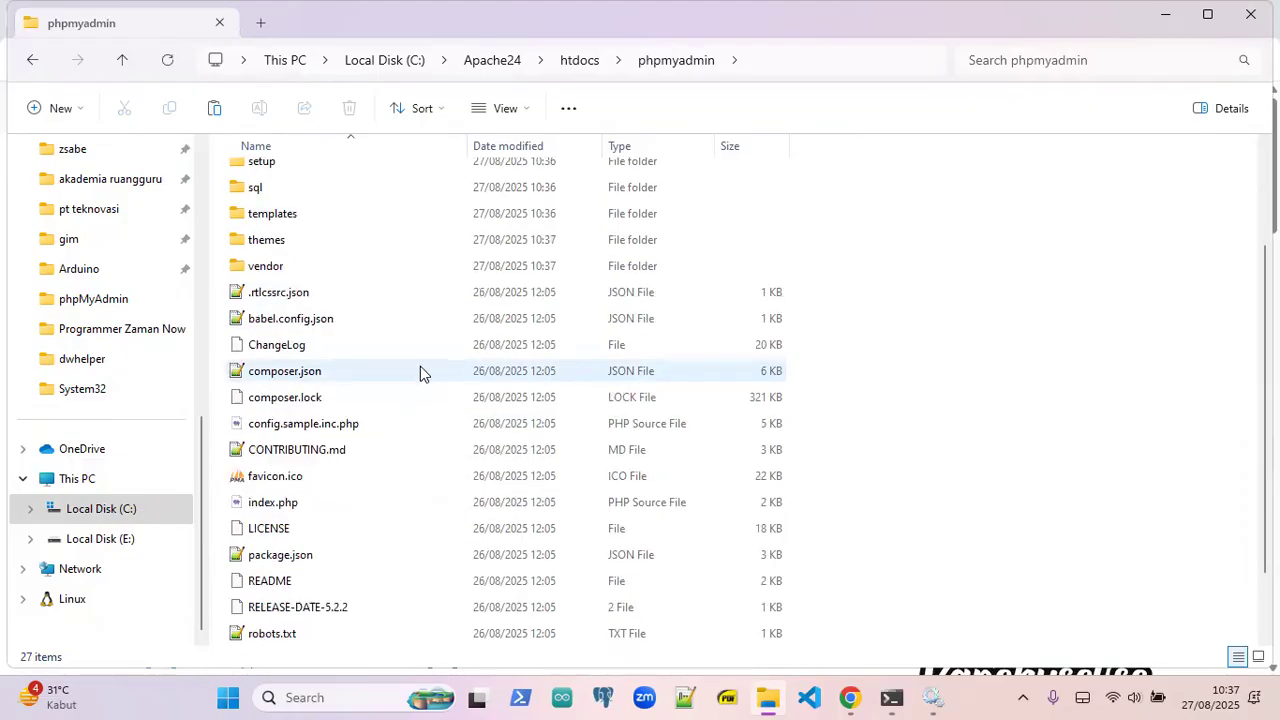
left_click(310, 423)
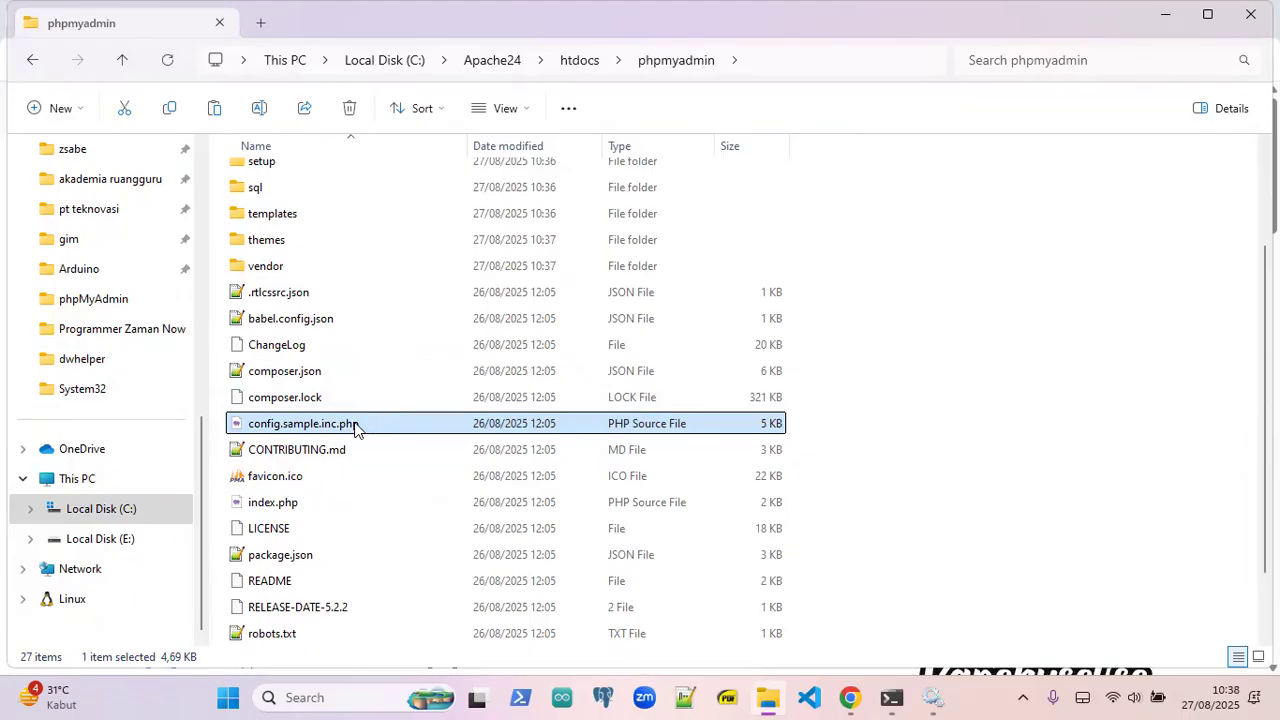
right_click(357, 425)
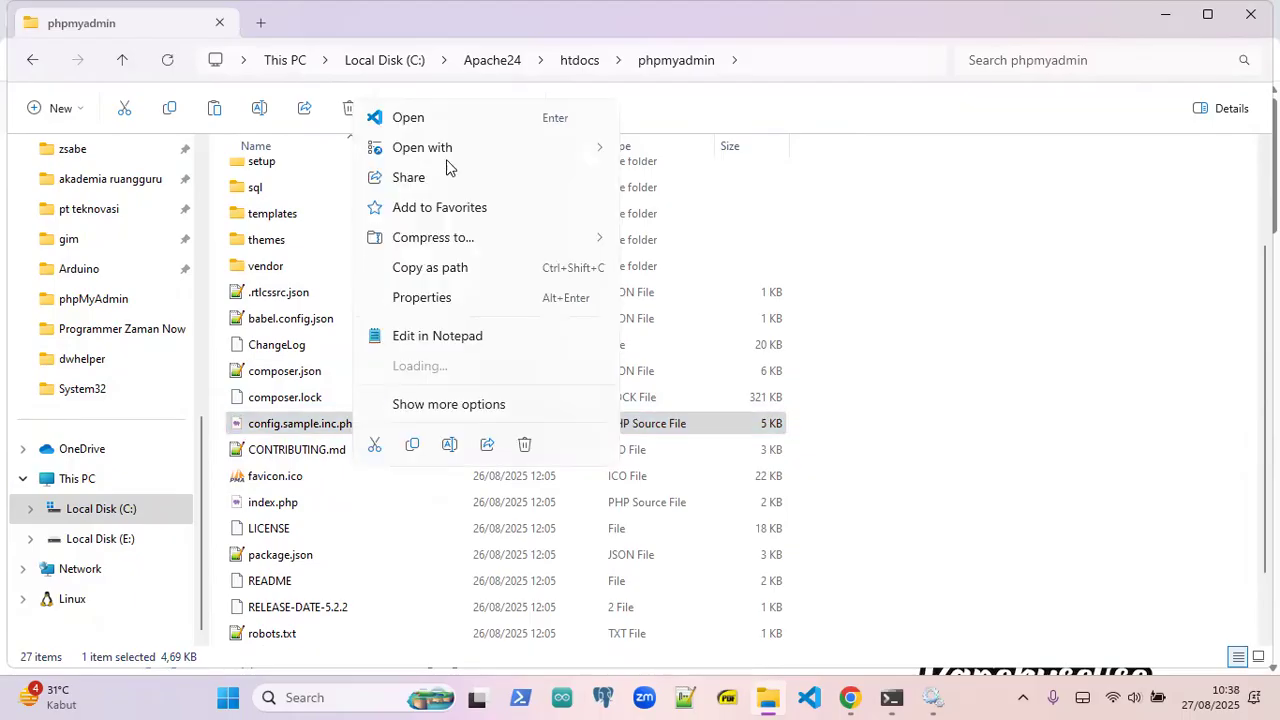
left_click(411, 446)
left_click(913, 415)
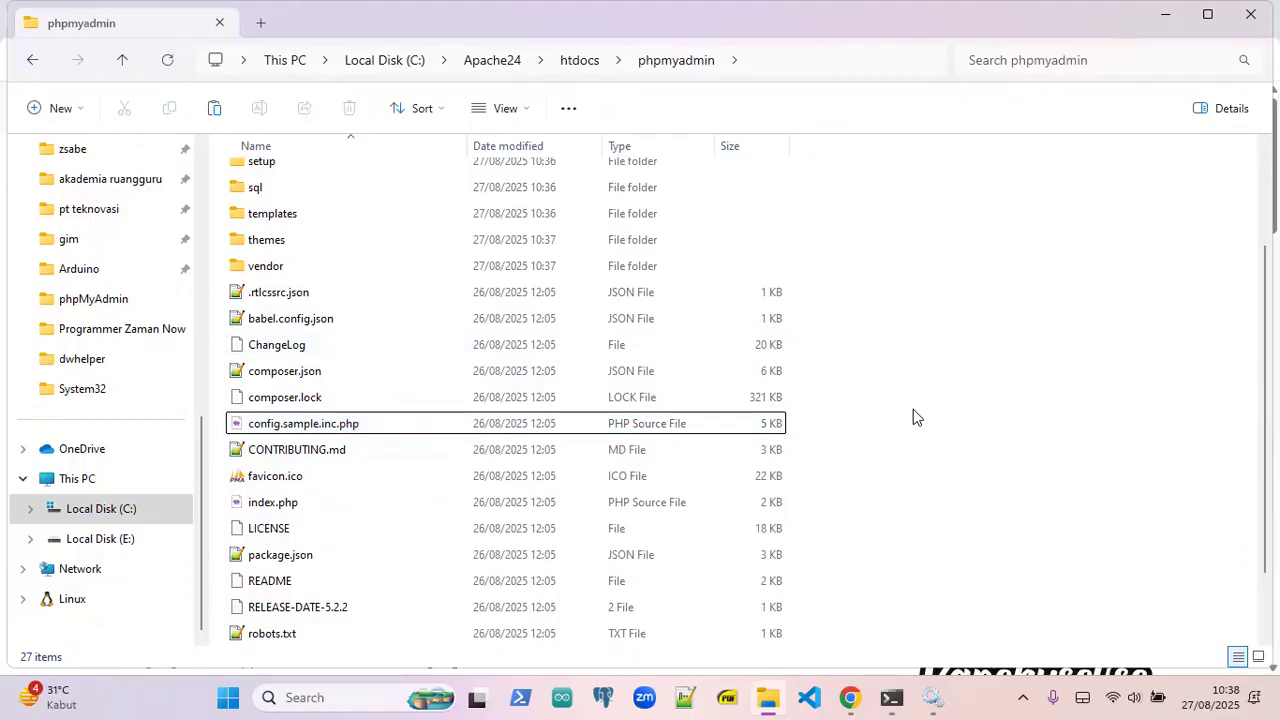
left_click(214, 108)
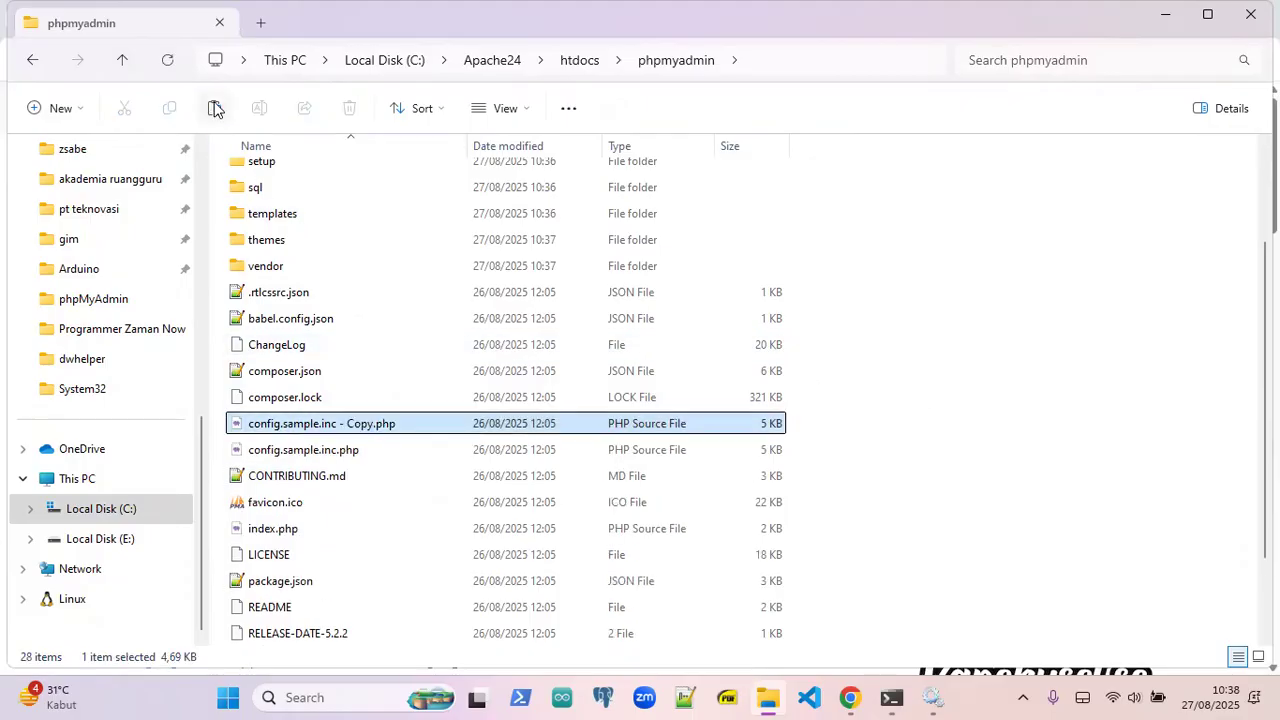
- Rename the duplicate to config.inc.php by removing ' - Copy' and 'sample.'
left_click(313, 426)
left_click(313, 424)
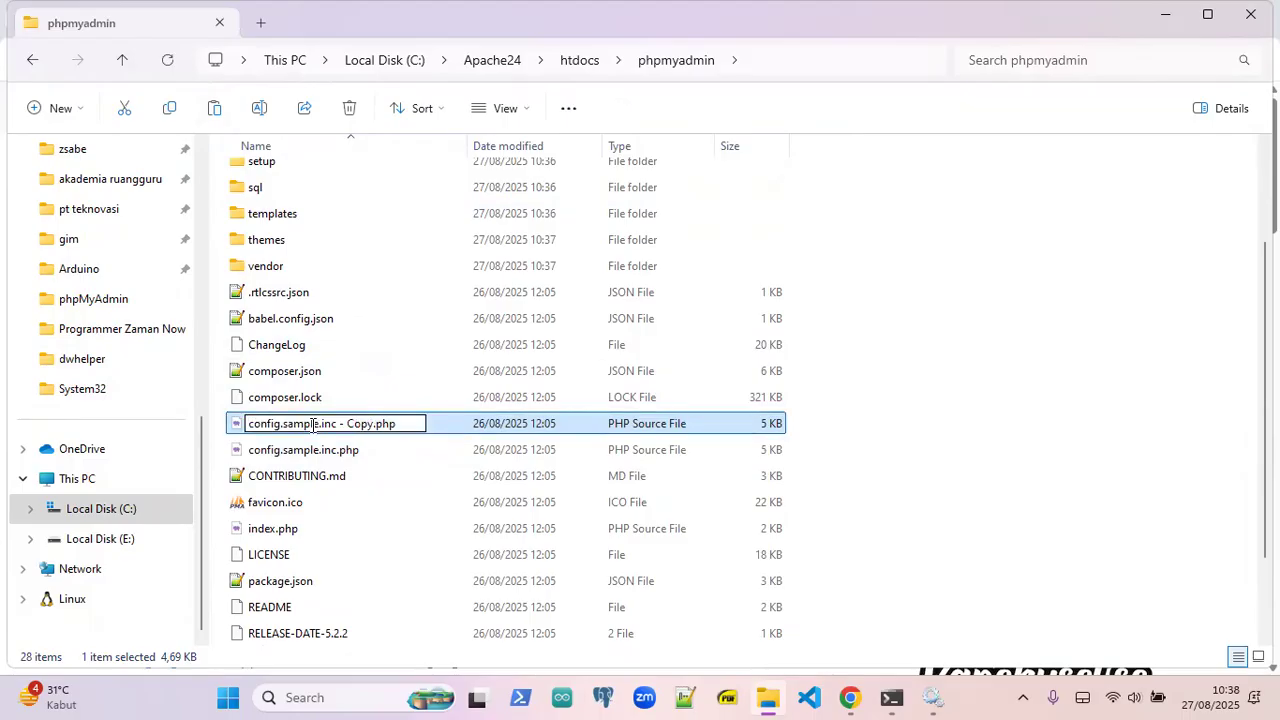
key("ctrl+shift+Left")
key("ctrl+shift+Left")
key("BackSpace")
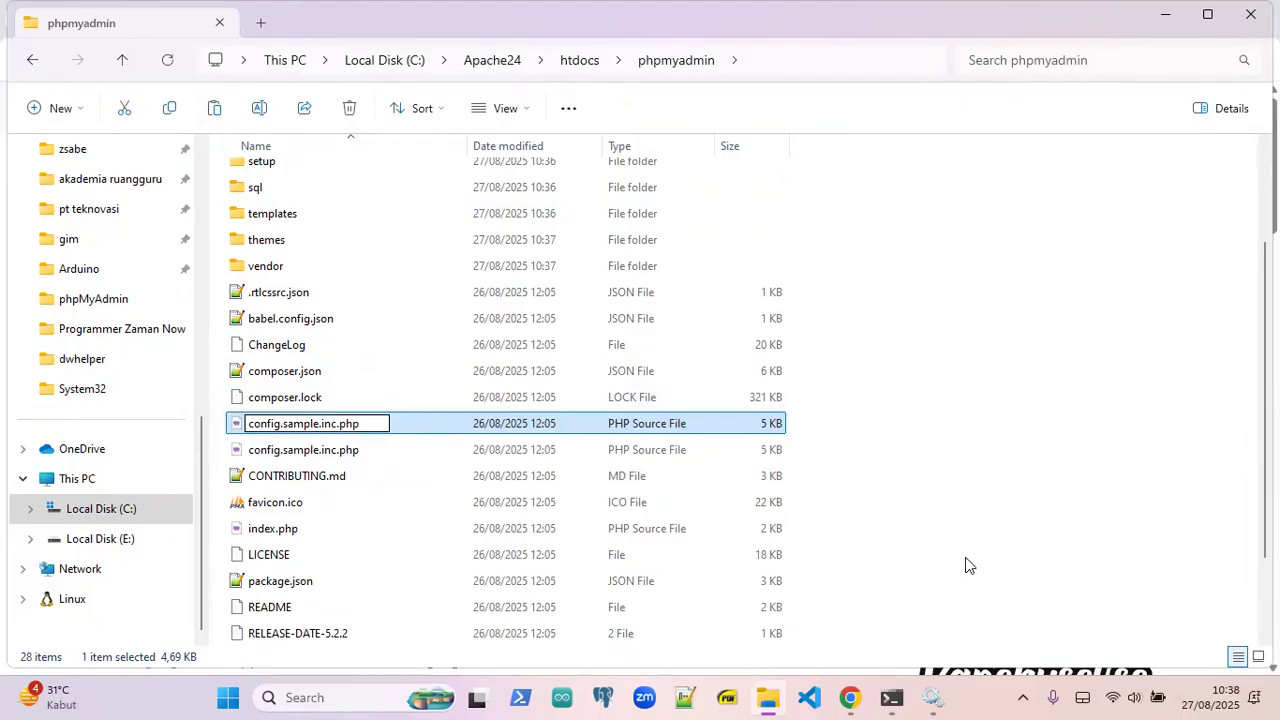
key("Right")
key("Right")
key("shift+End")
key("Left")
key("Right")
key("Right")
key("Right")
key("BackSpace")
key("BackSpace")
key("BackSpace")
key("BackSpace")
key("BackSpace")
key("BackSpace")
key("BackSpace")
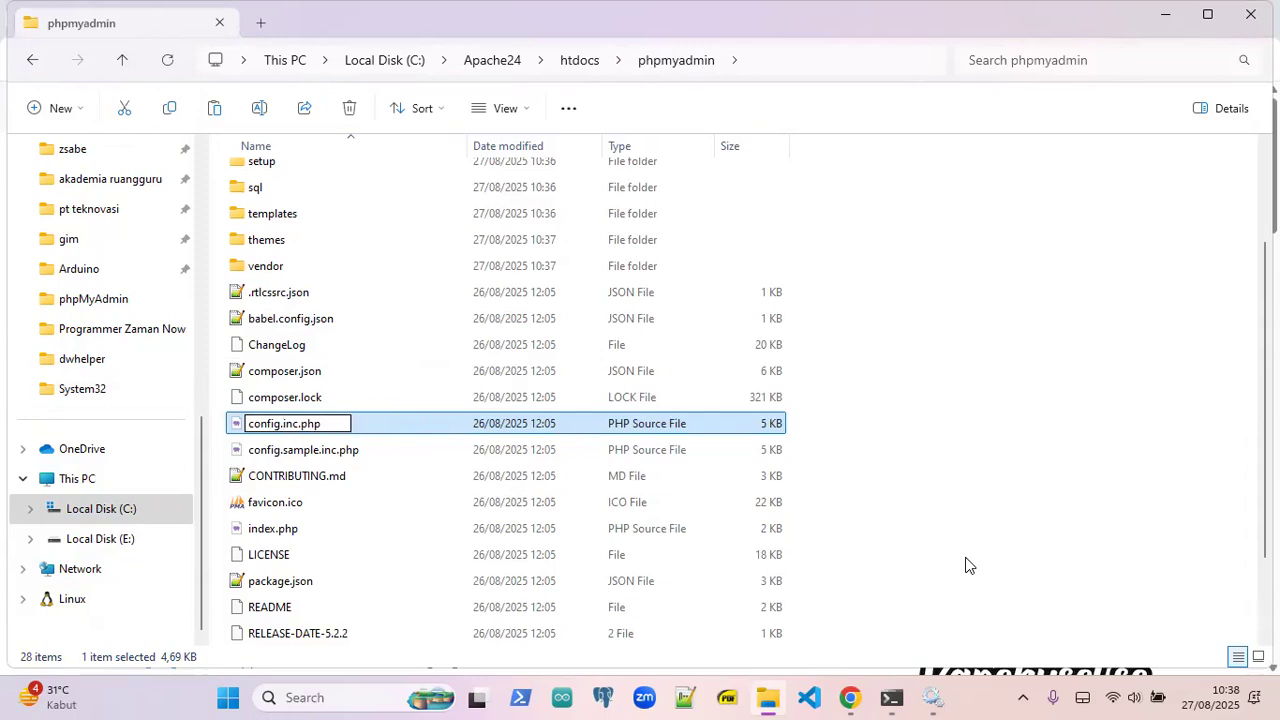
key("Return")
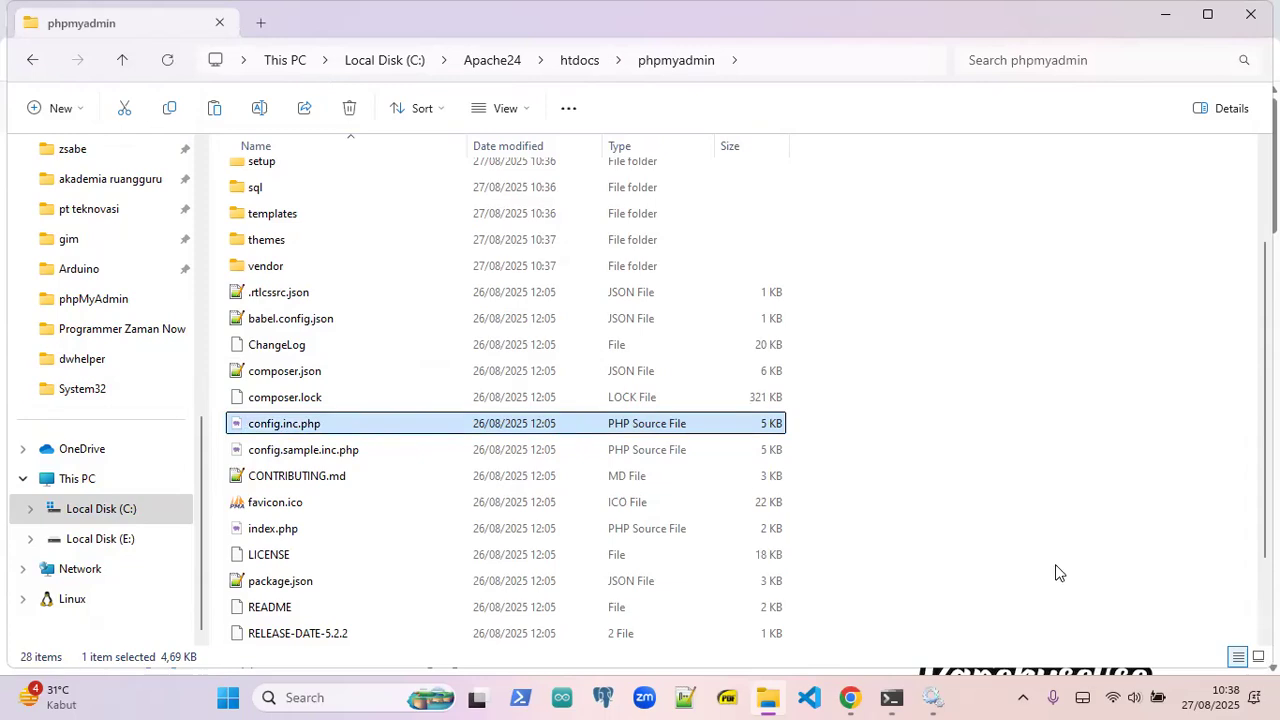
- Open config.inc.php in Visual Studio Code from its context menu
left_click(287, 397)
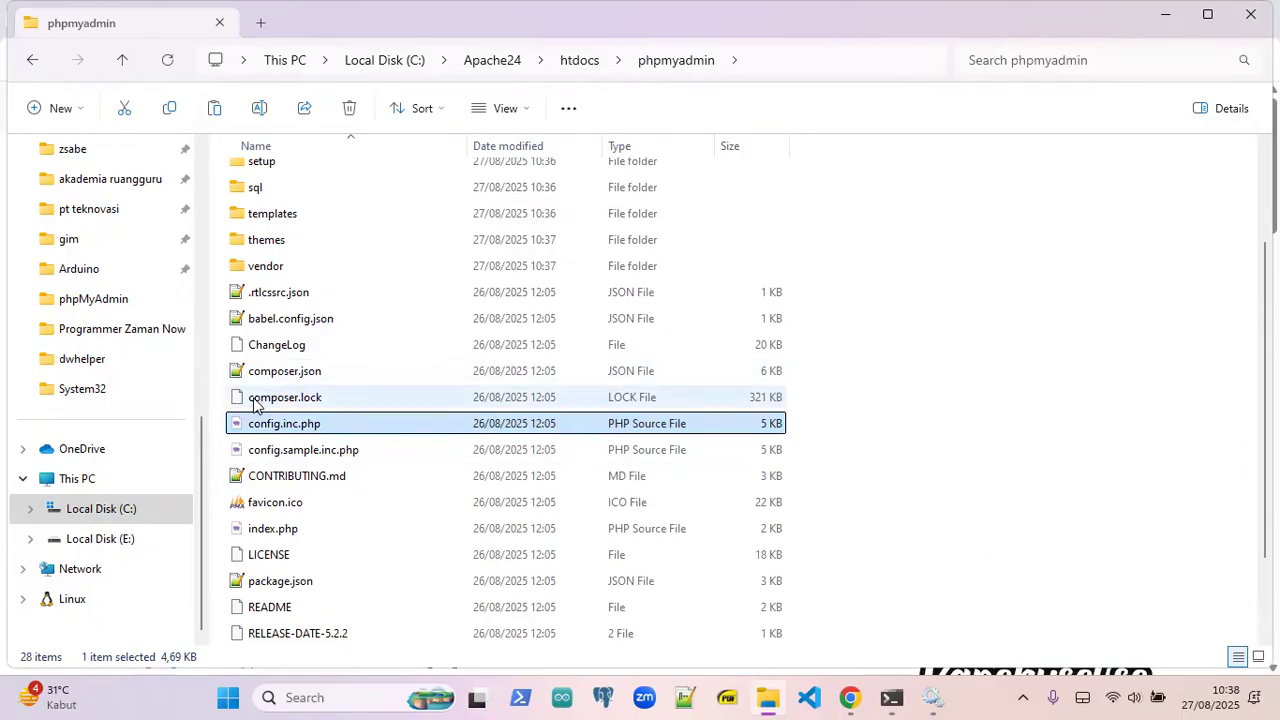
left_click(304, 424)
left_click(305, 455)
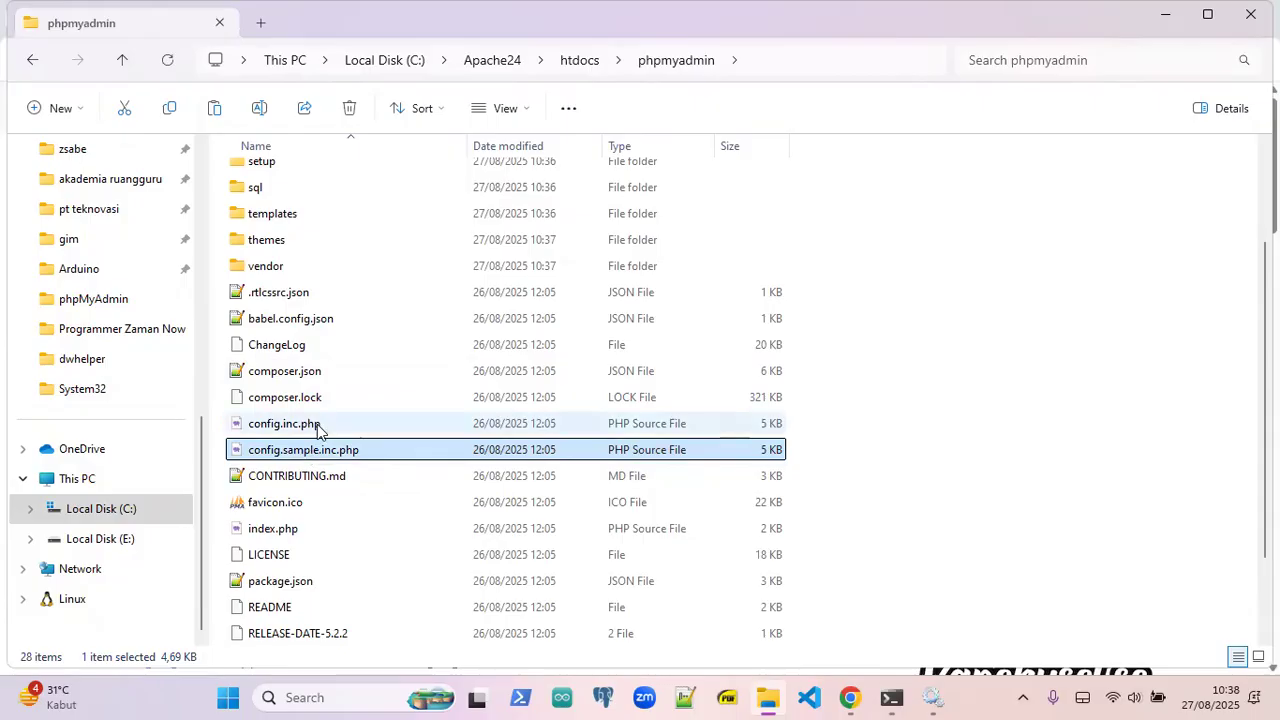
left_click(317, 426)
left_click(298, 449)
left_click(297, 431)
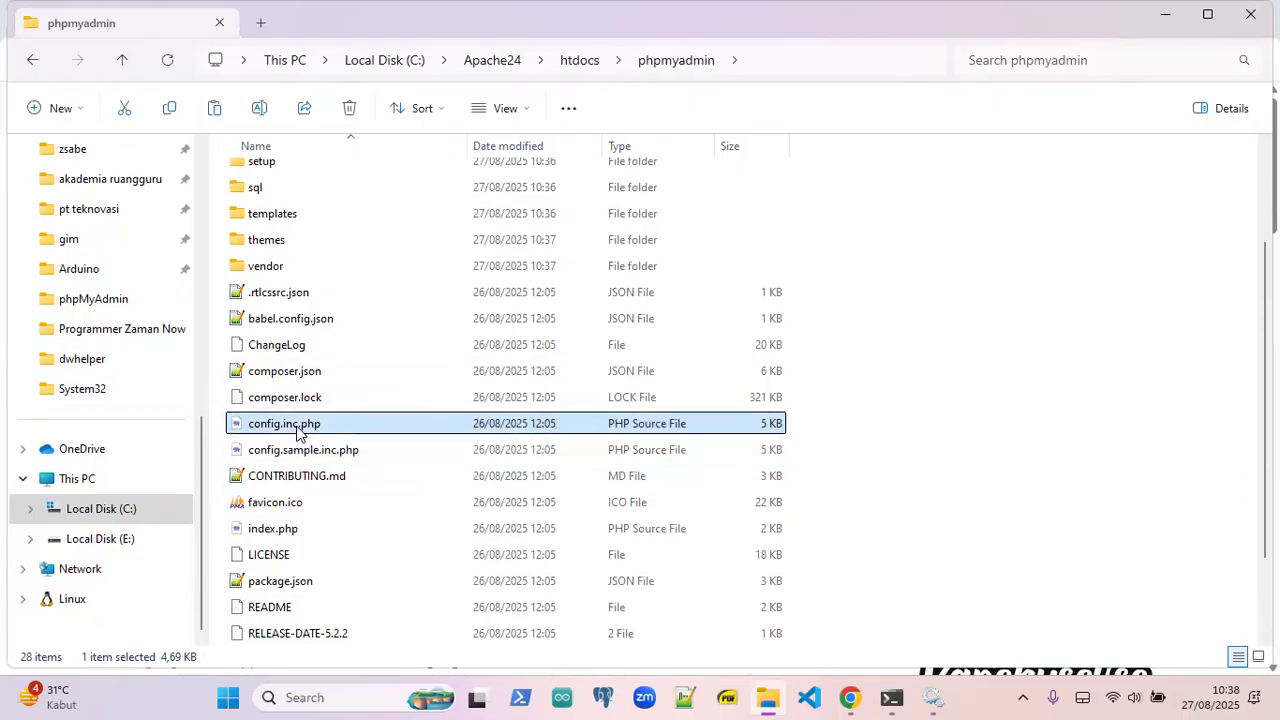
right_click(296, 432)
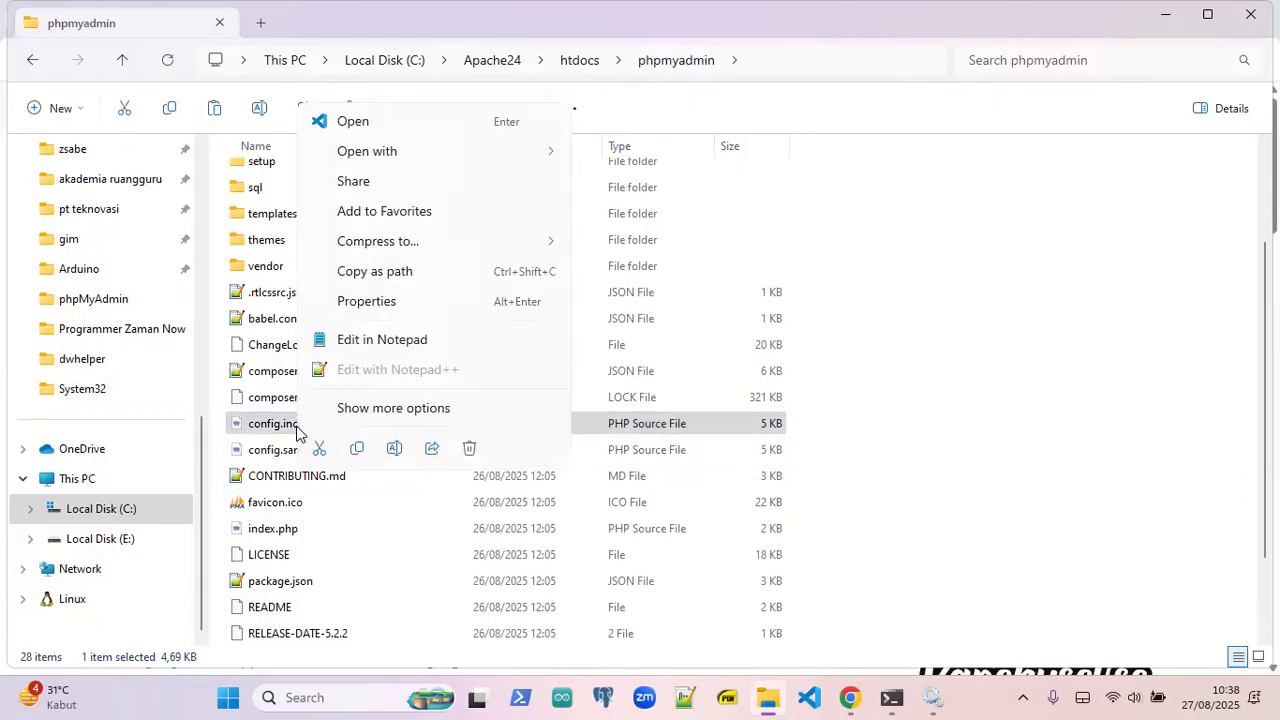
left_click(444, 122)
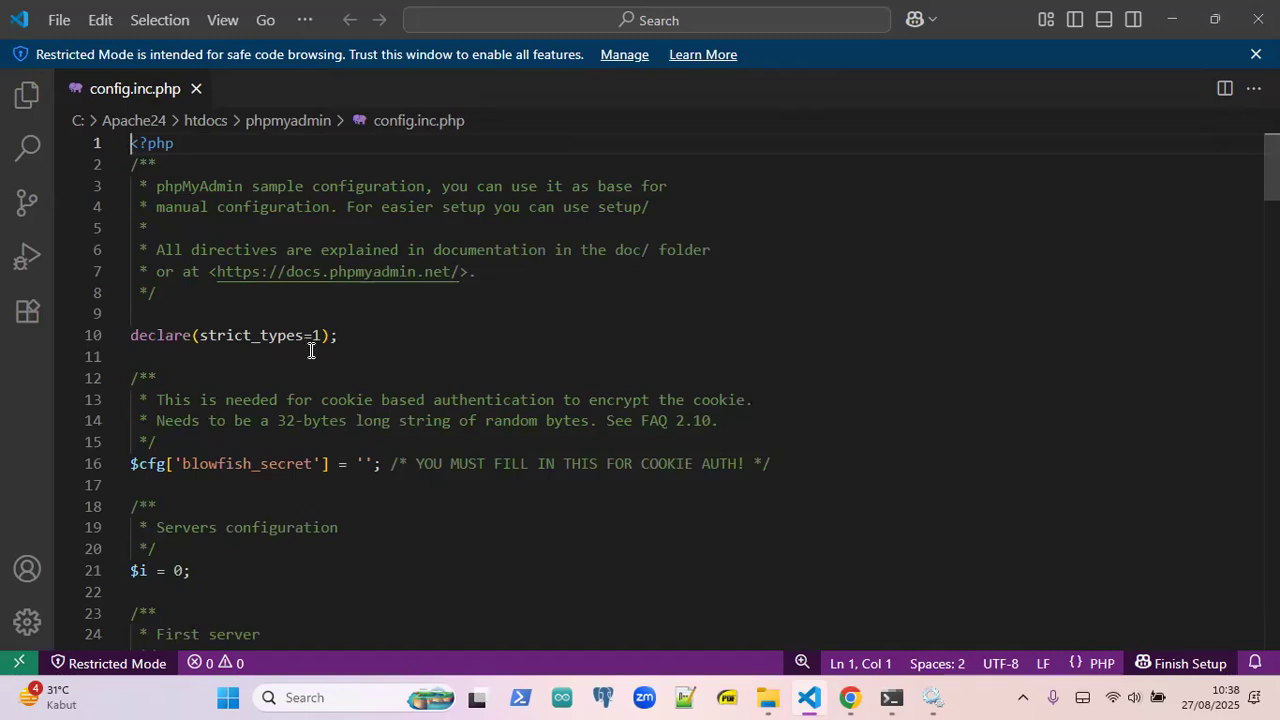
left_click_drag(155, 400, 680, 420)
left_click(172, 402)
left_click_drag(149, 421, 600, 424)
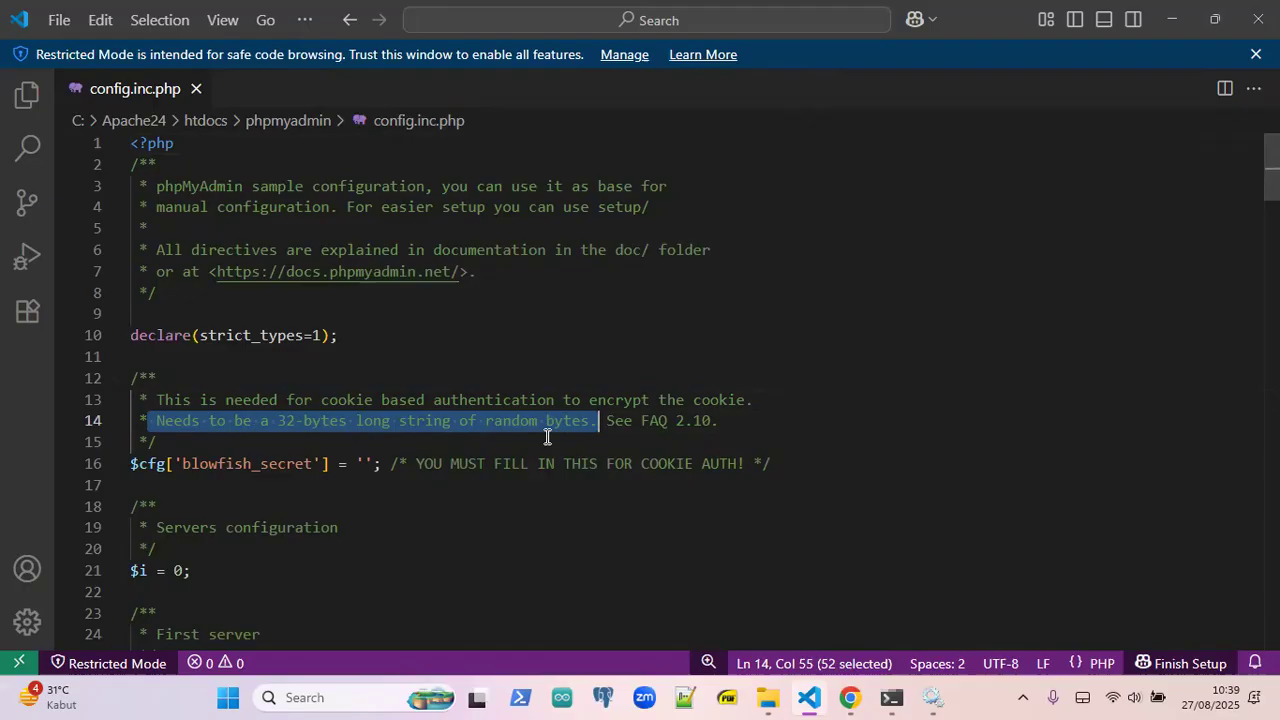
left_click(734, 421)
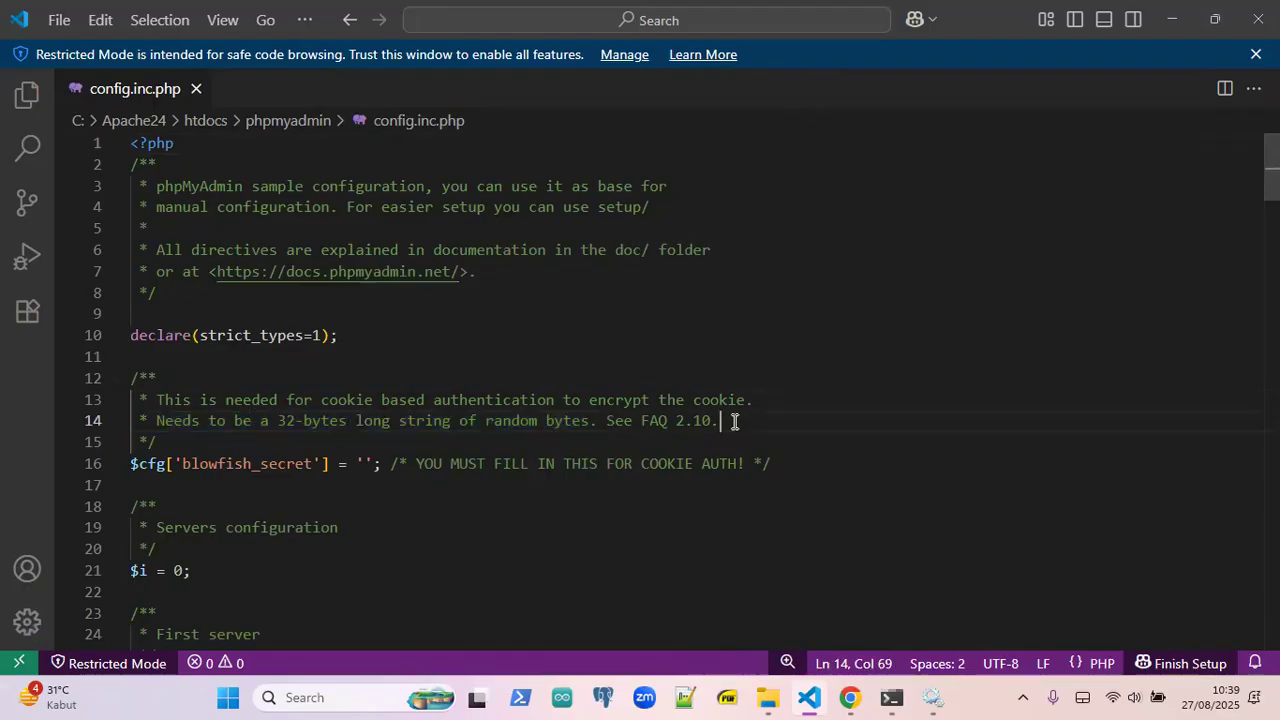
left_click_drag(729, 420, 608, 430)
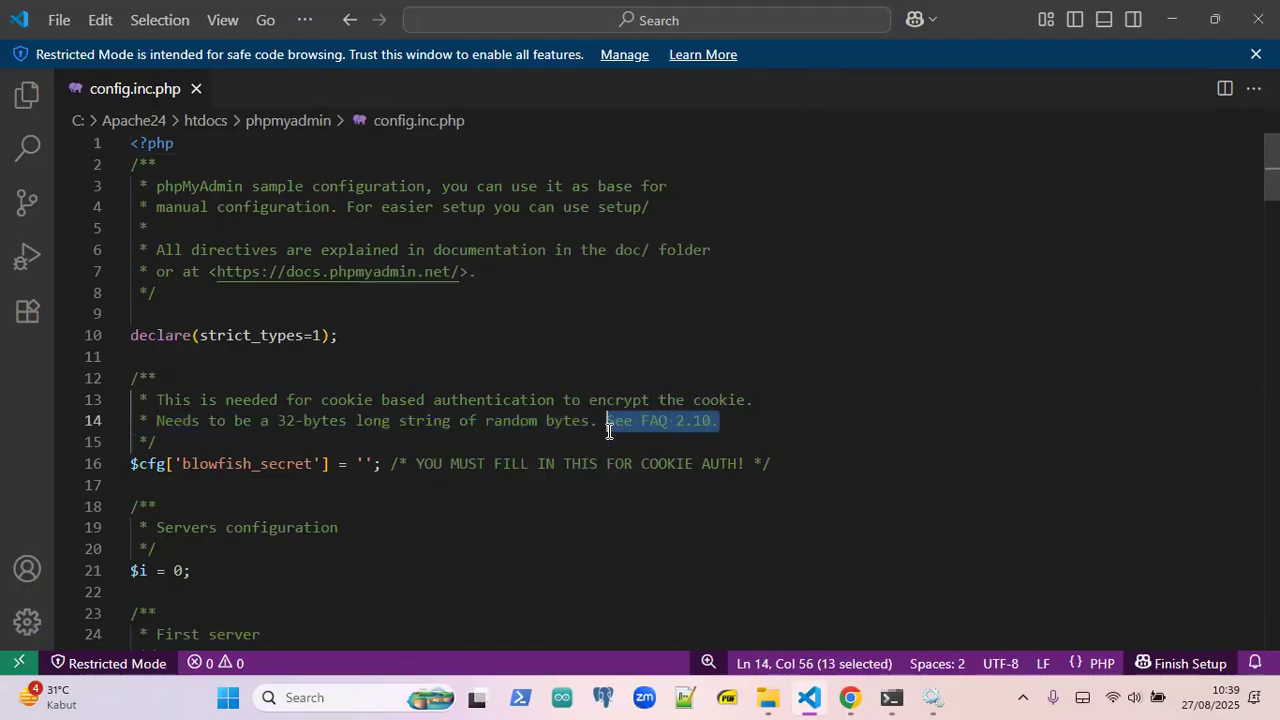
left_click(733, 427)
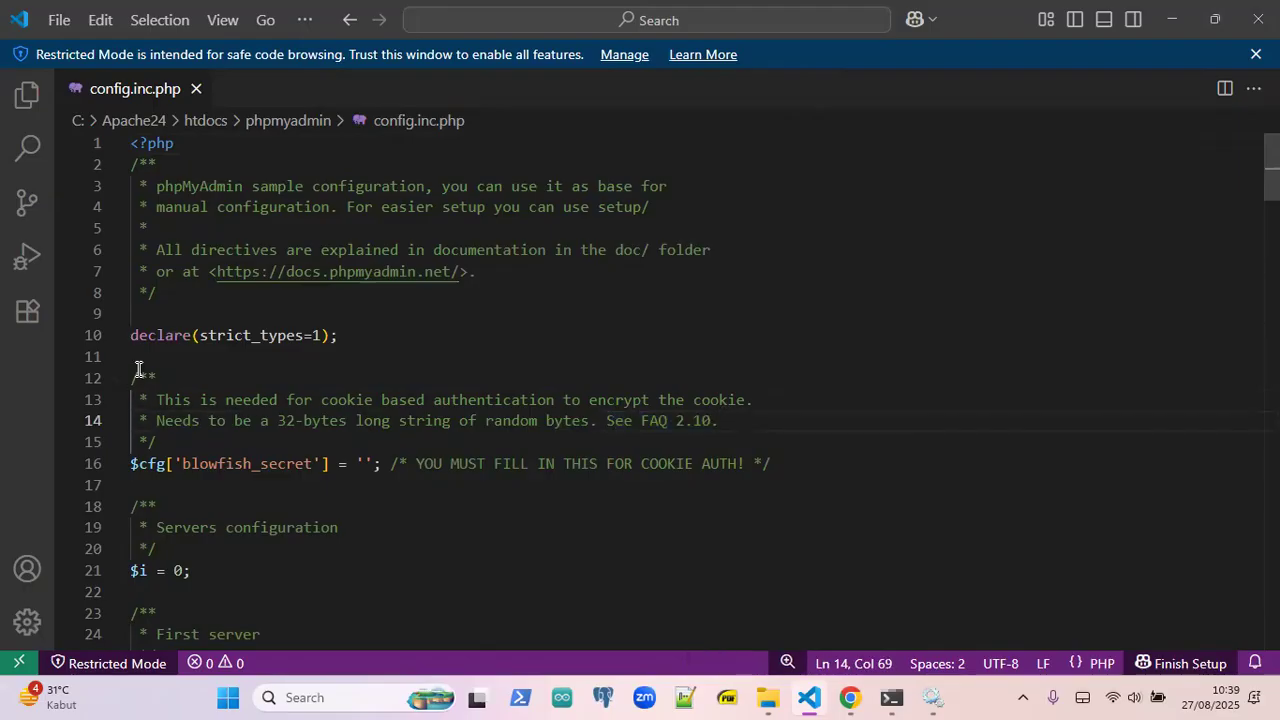
left_click(363, 465)
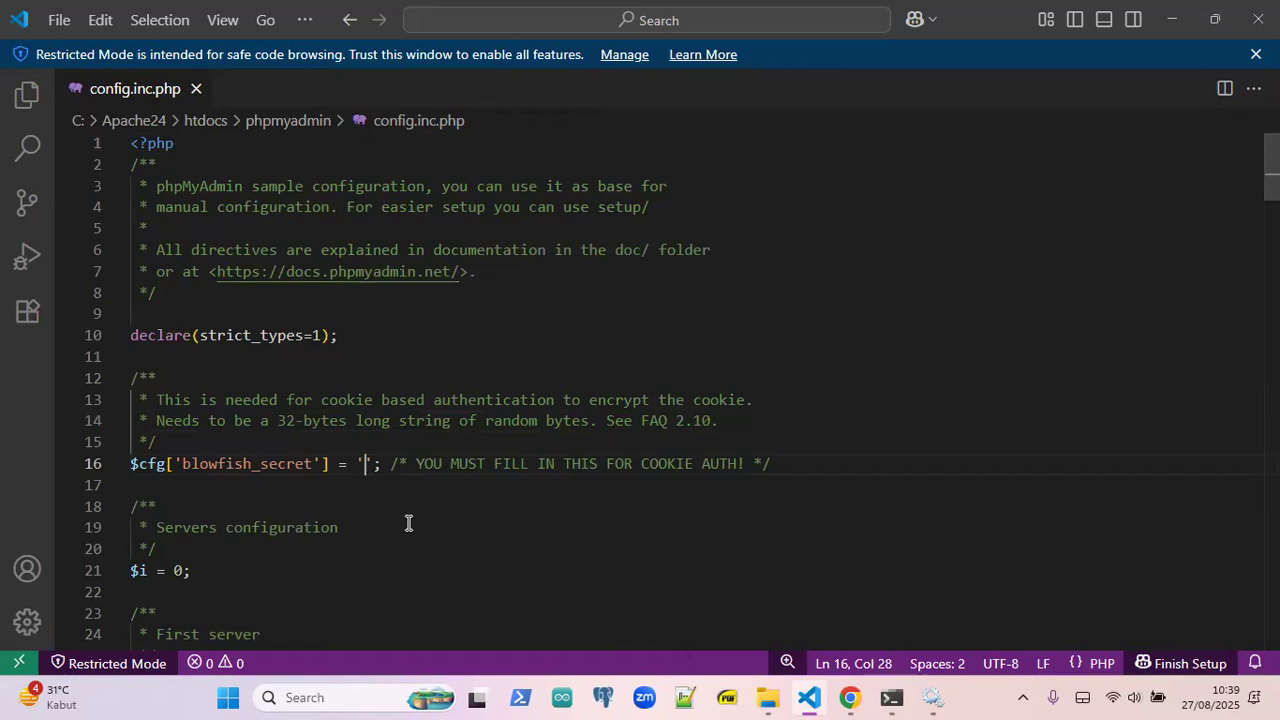
type("qw")
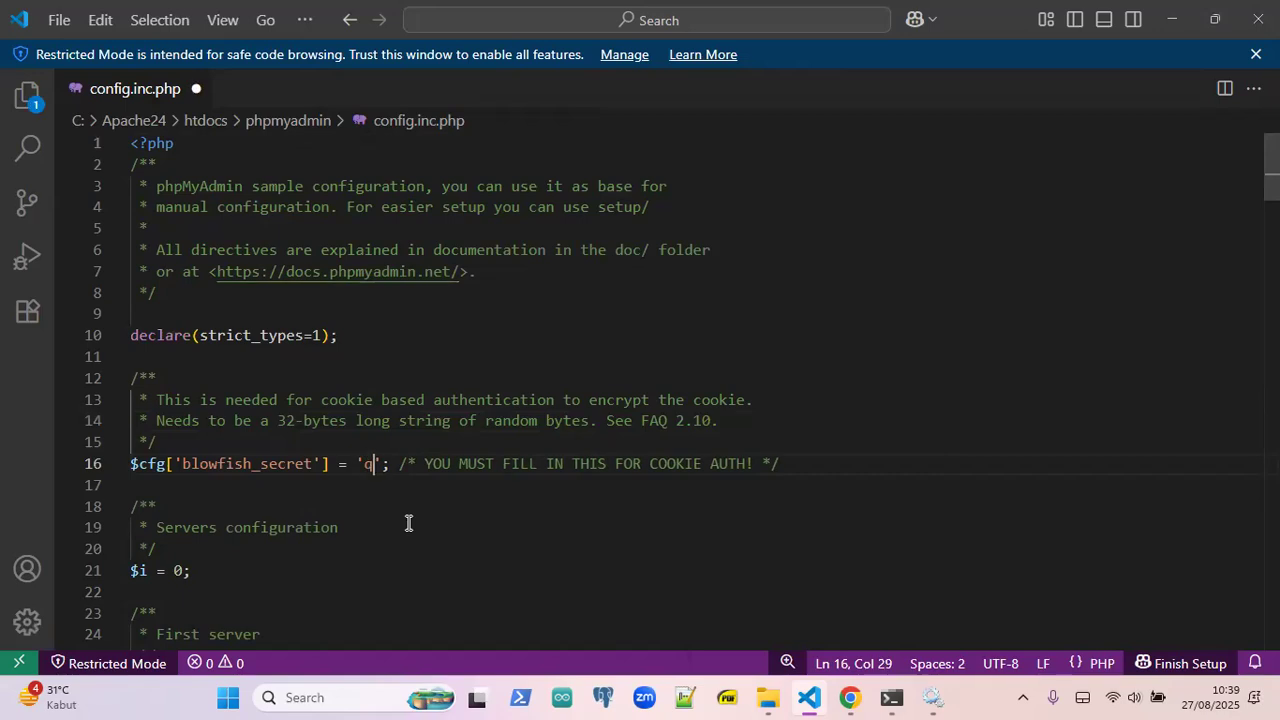
type("er")
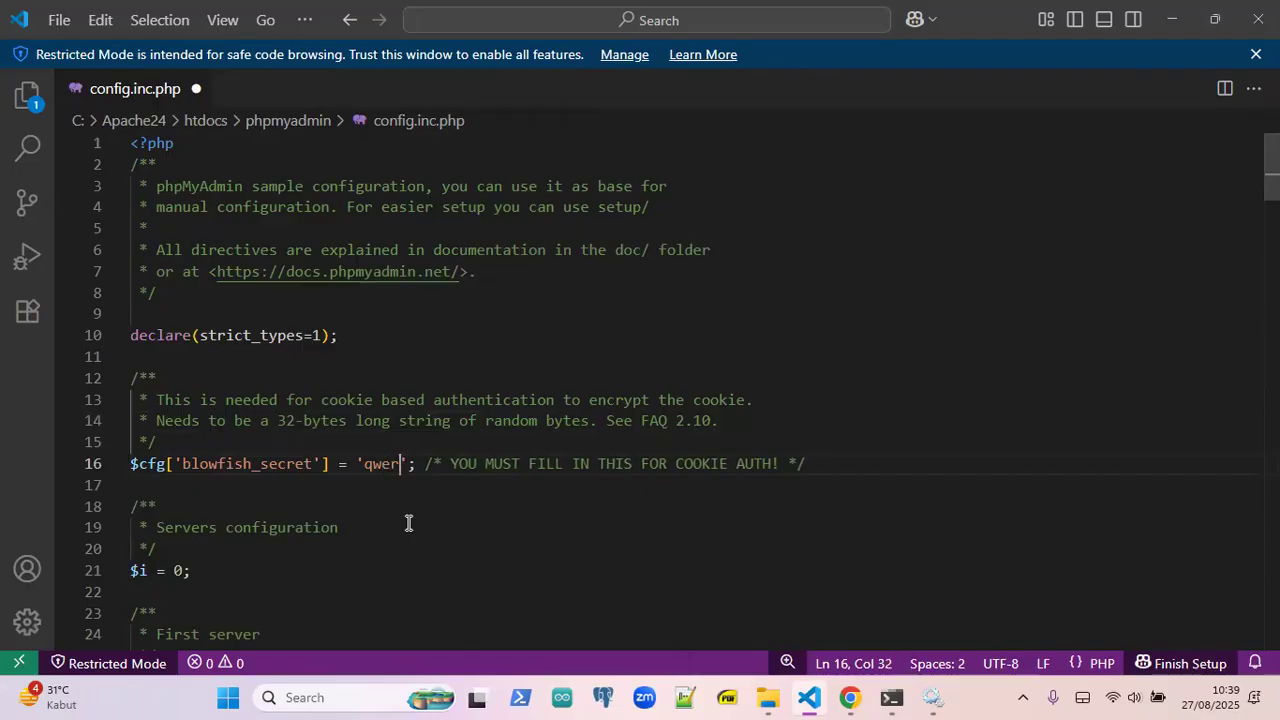
type("ty")
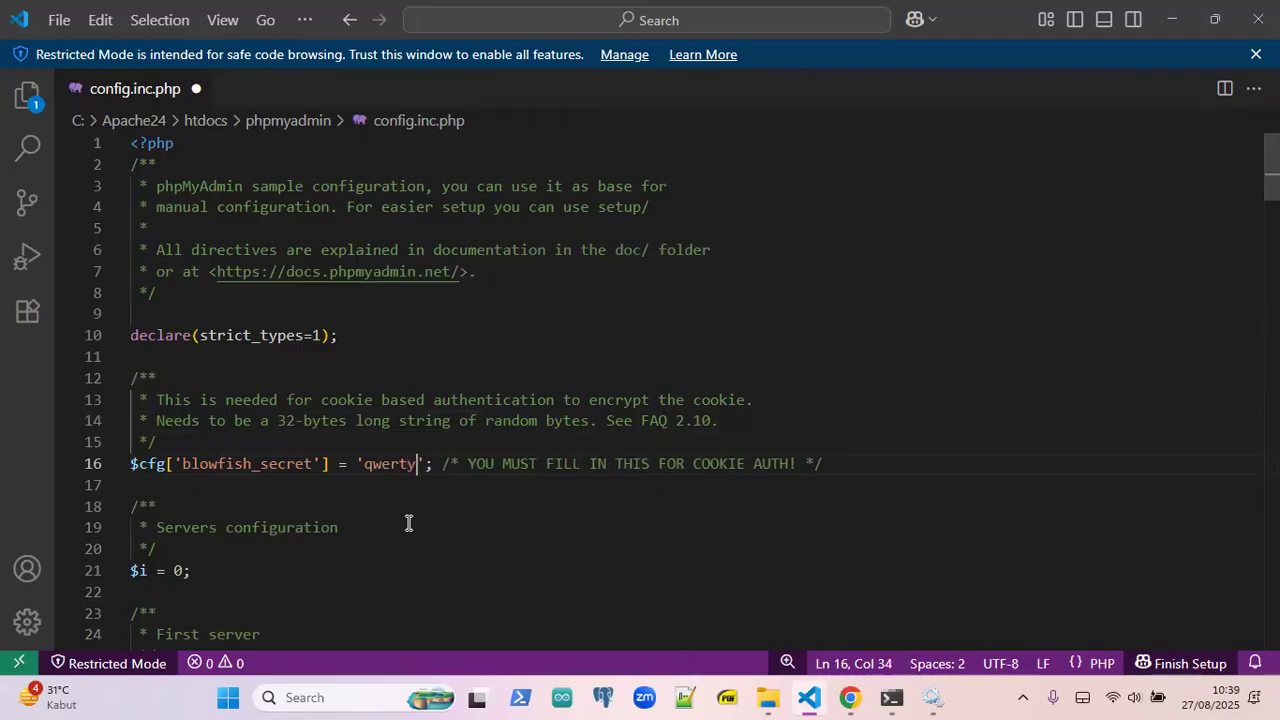
key("ctrl+shift+Left")
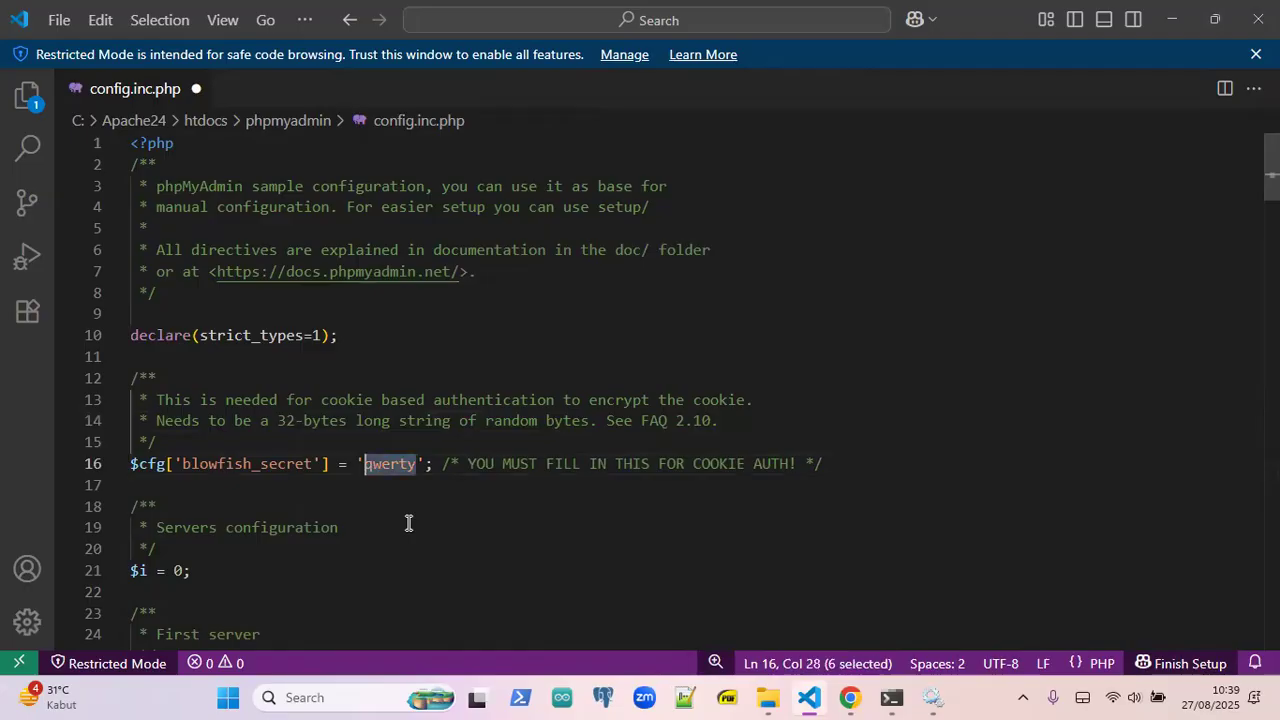
key("Right")
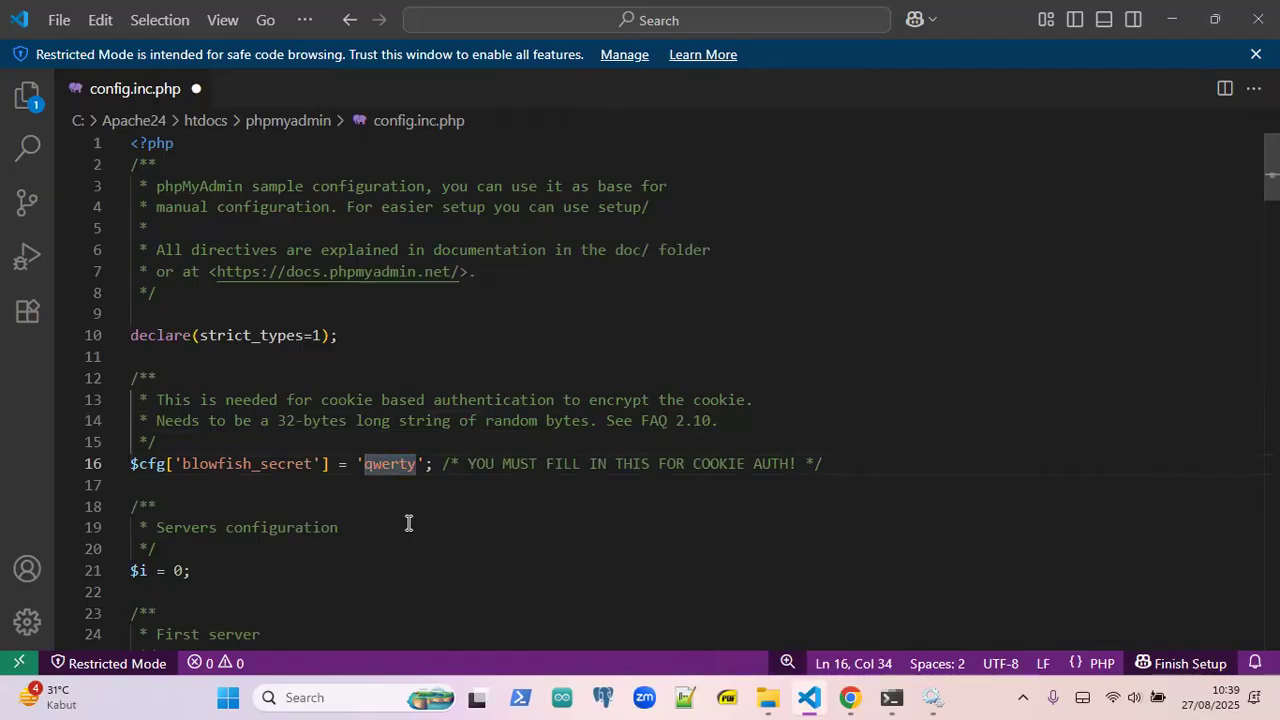
key("ctrl+v")
key("ctrl+v")
key("ctrl+v")
key("ctrl+v")
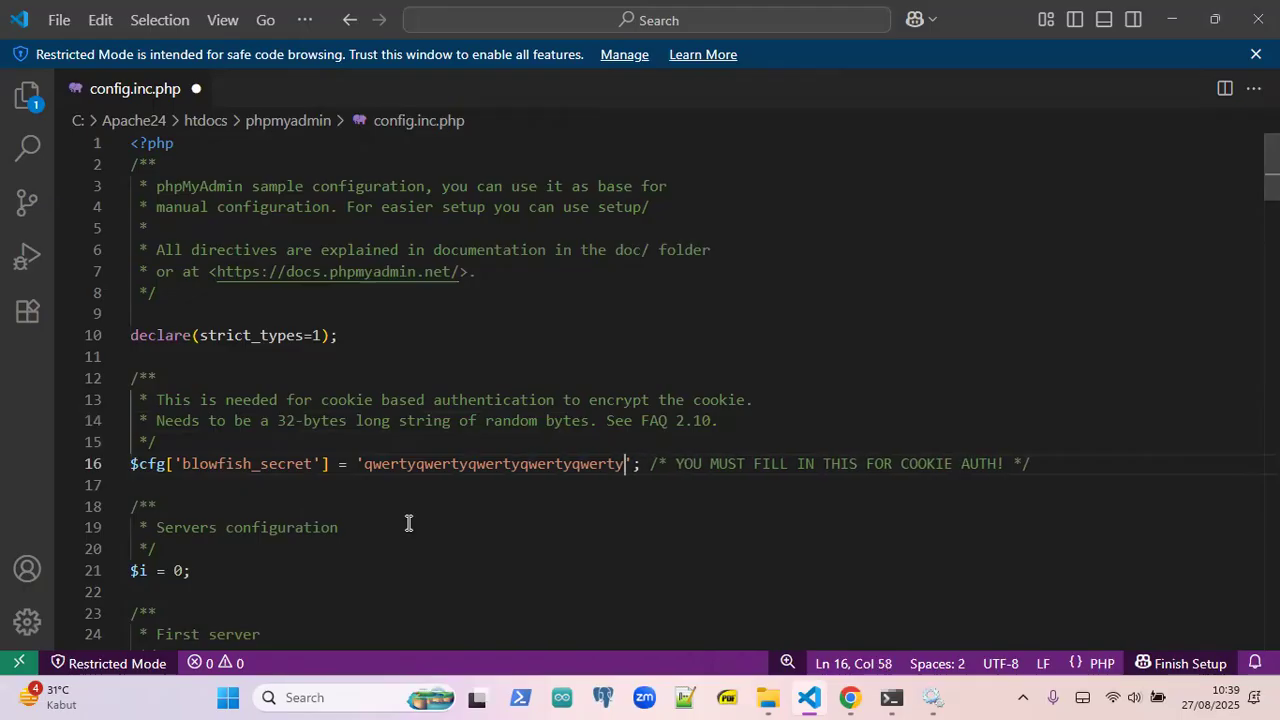
type("qw")
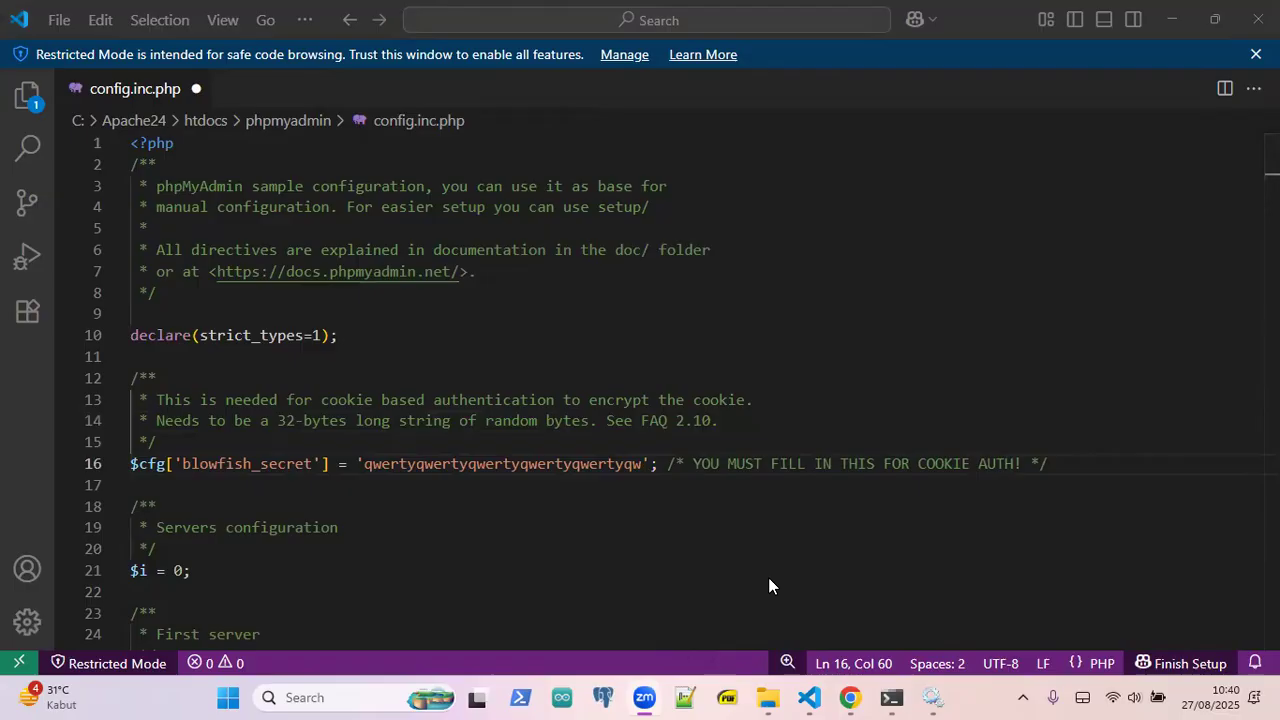
left_click(1104, 468)
key("ctrl+s")
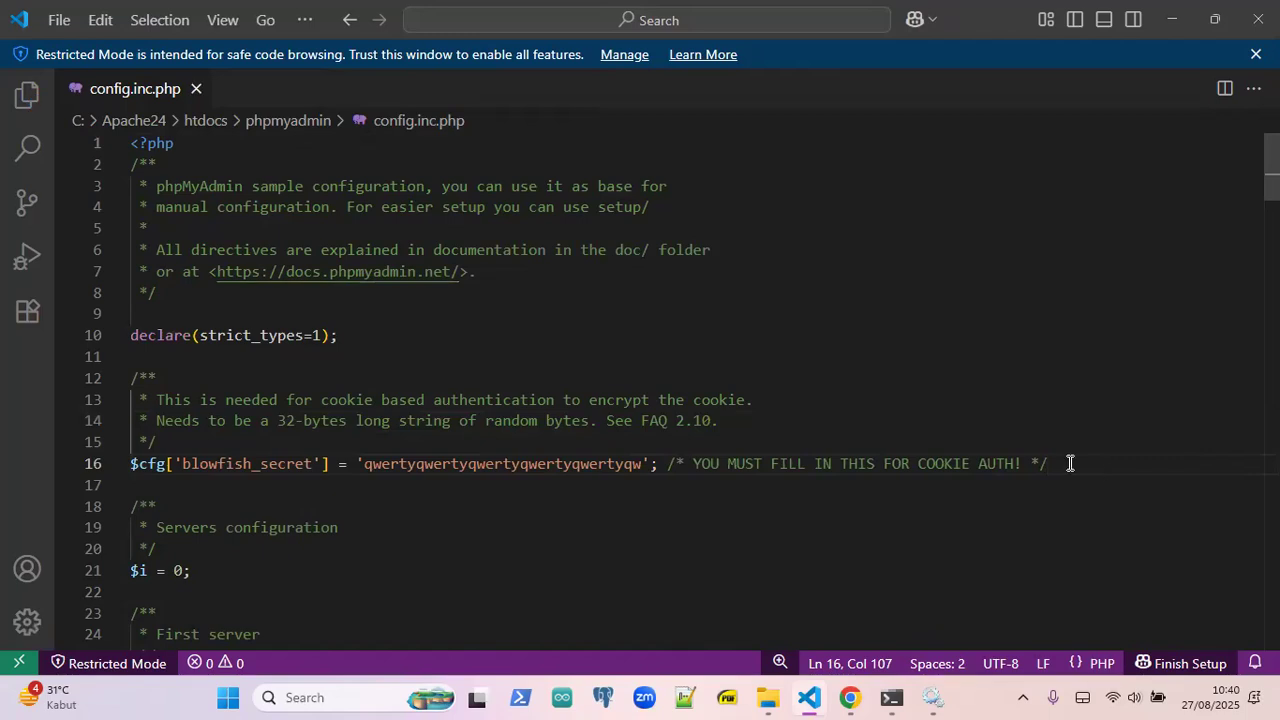
scroll(470, 510, "down", 2)
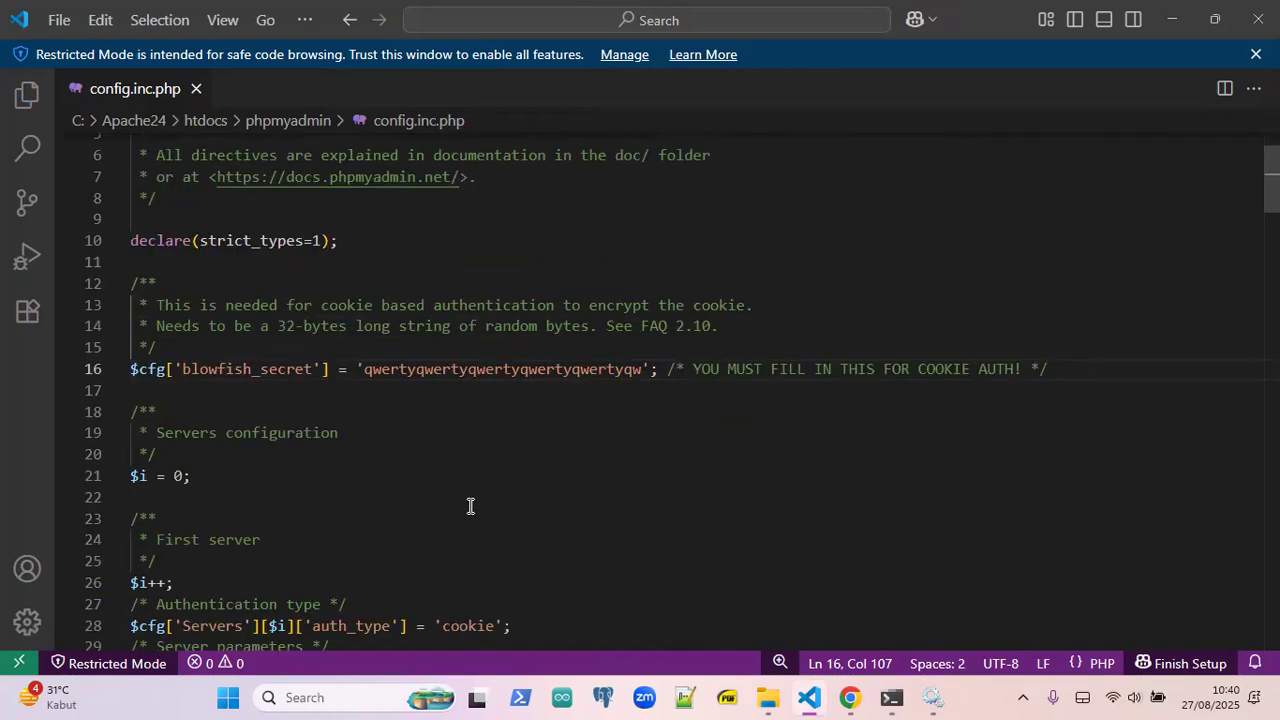
- In config.inc.php, review the cookie auth_type line and the AllowNoPassword setting on line 32
scroll(470, 506, "down", 2)
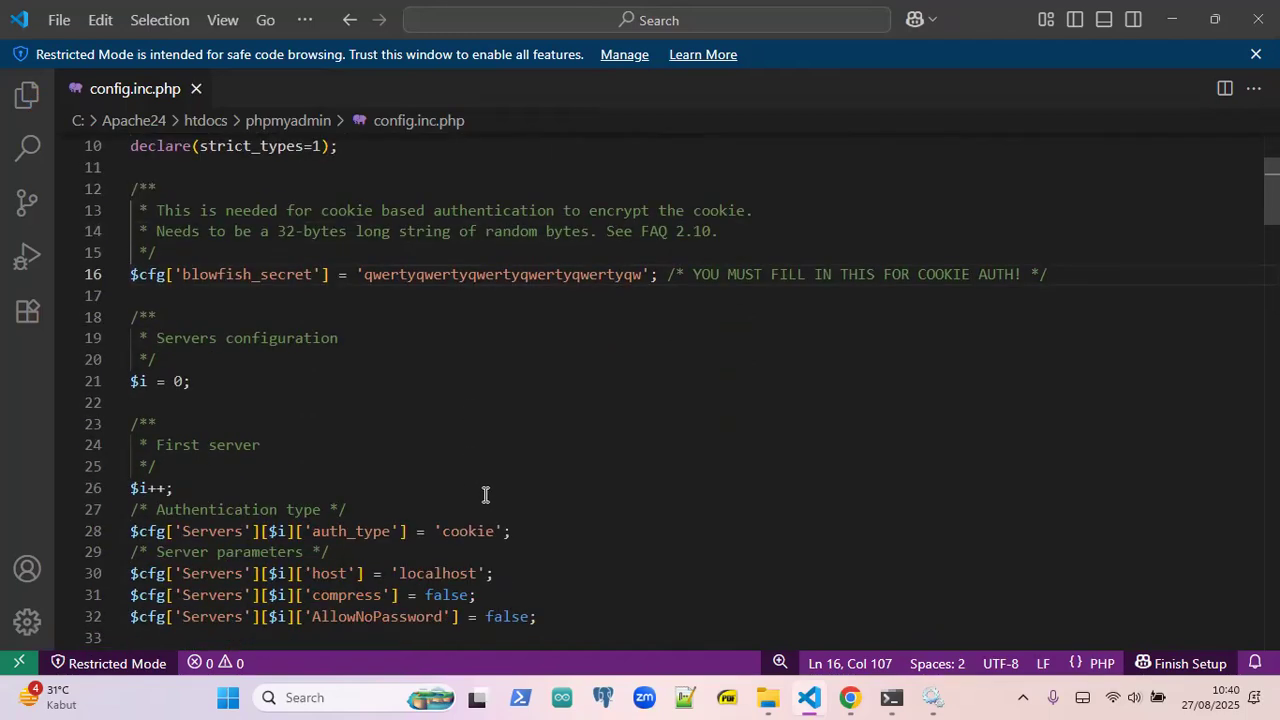
scroll(486, 490, "down", 2)
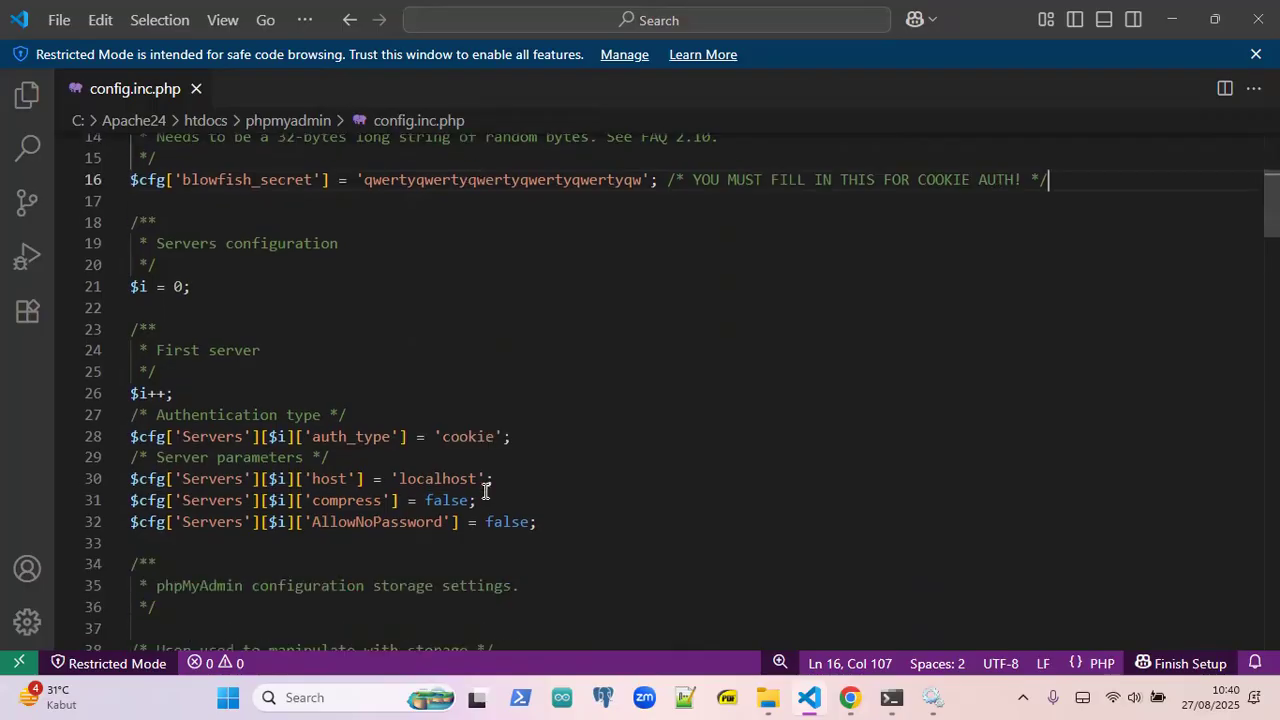
left_click(528, 429)
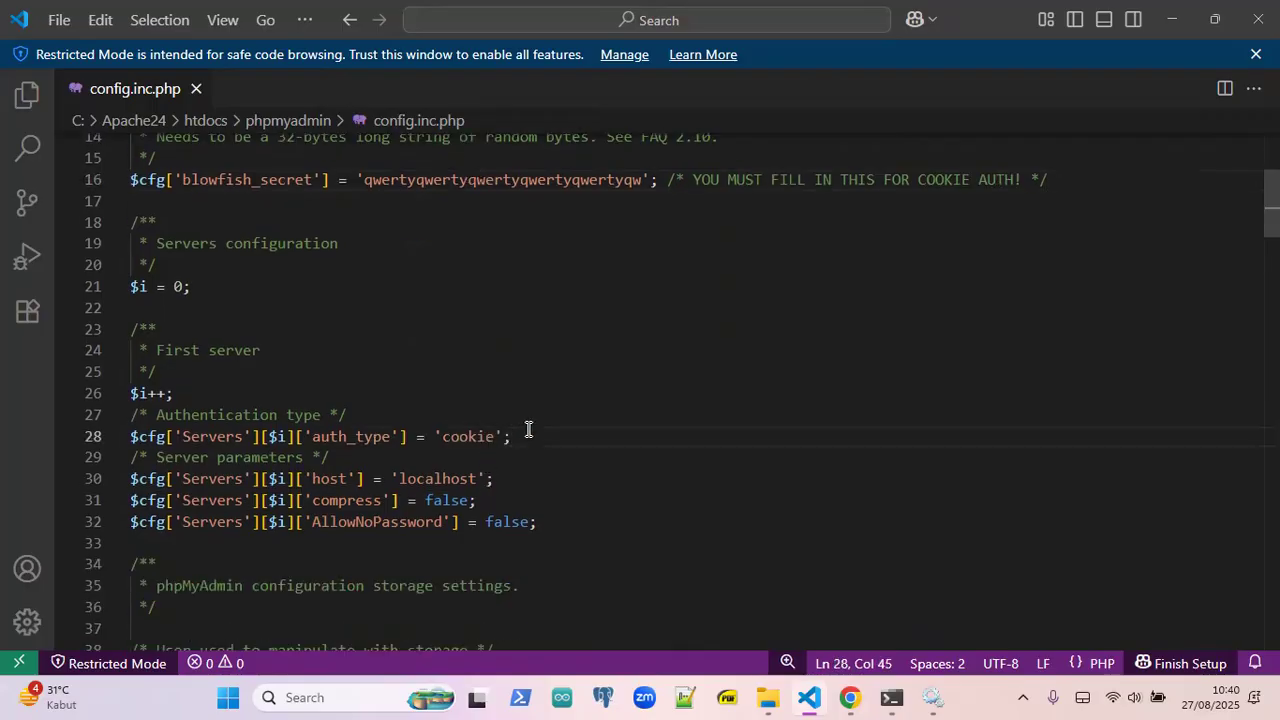
scroll(528, 429, "down", 1)
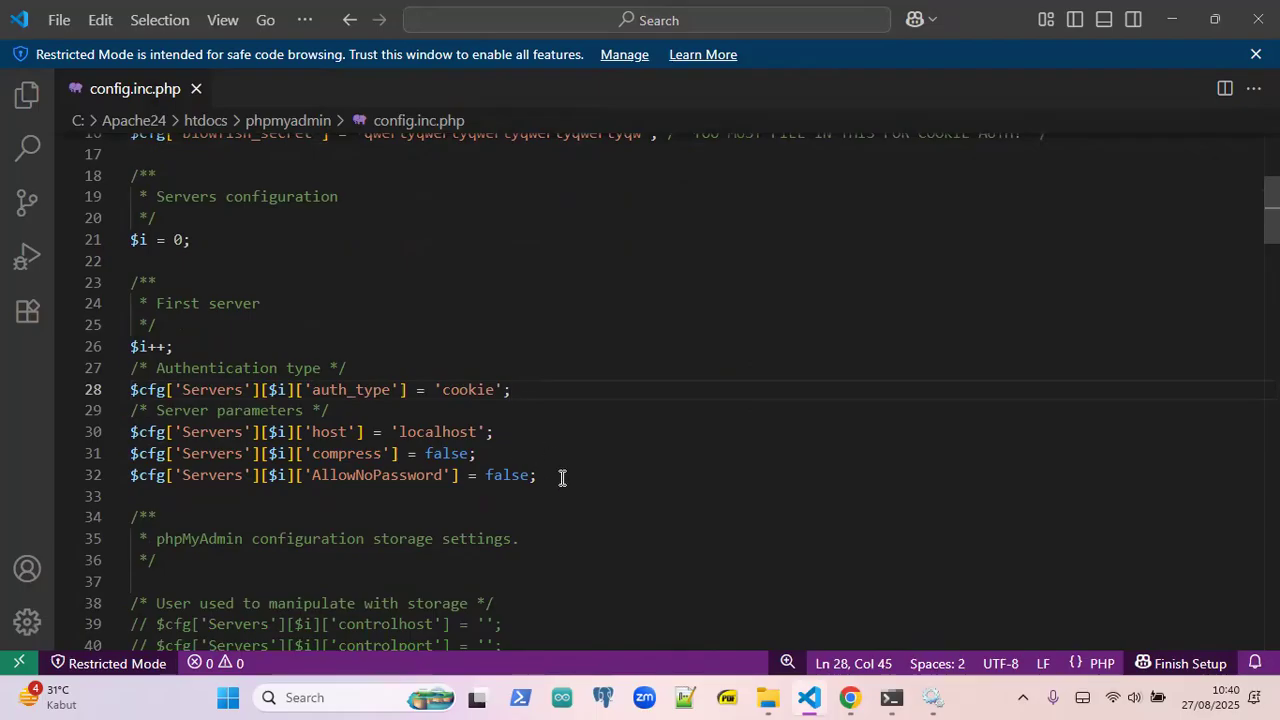
left_click_drag(562, 477, 290, 476)
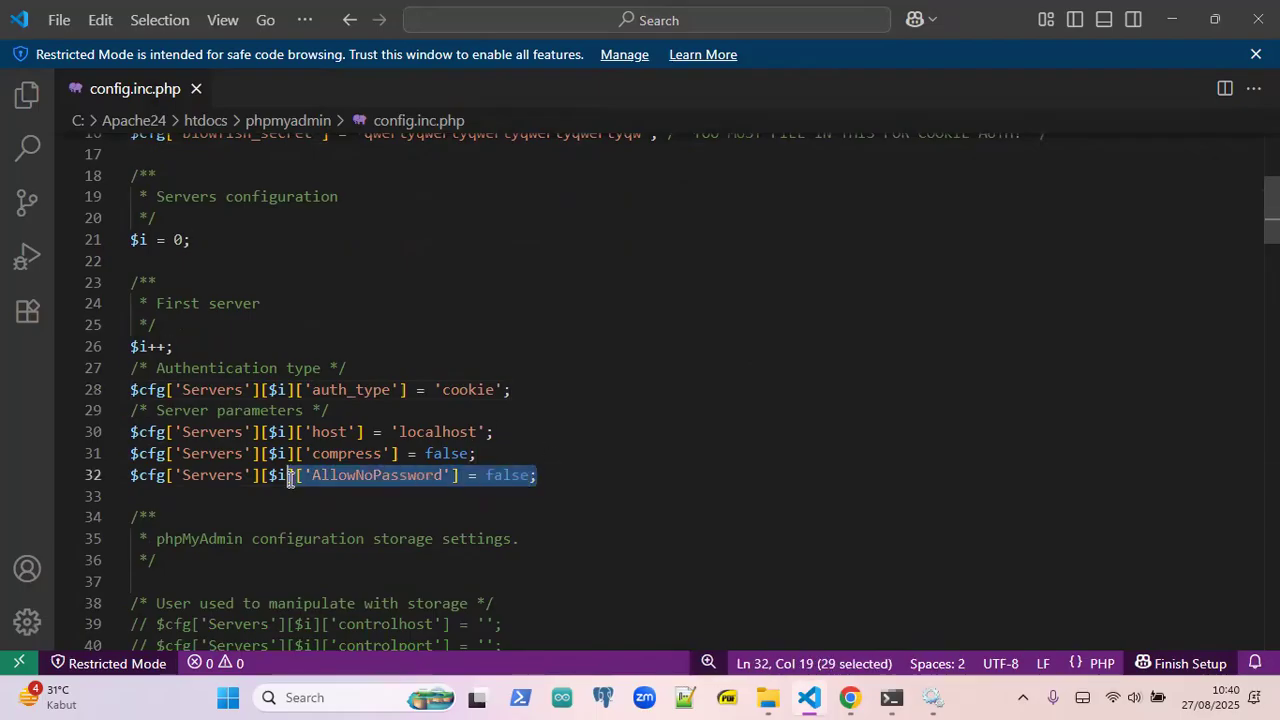
left_click(560, 475)
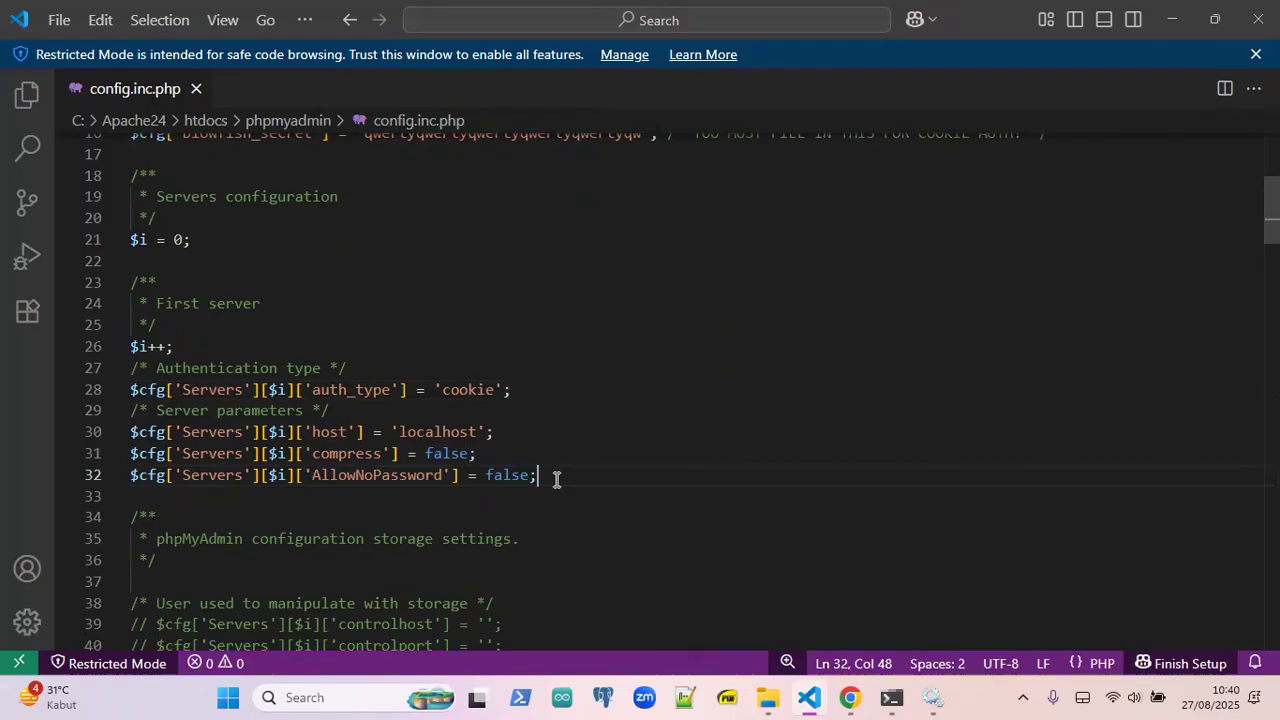
left_click_drag(556, 479, 316, 476)
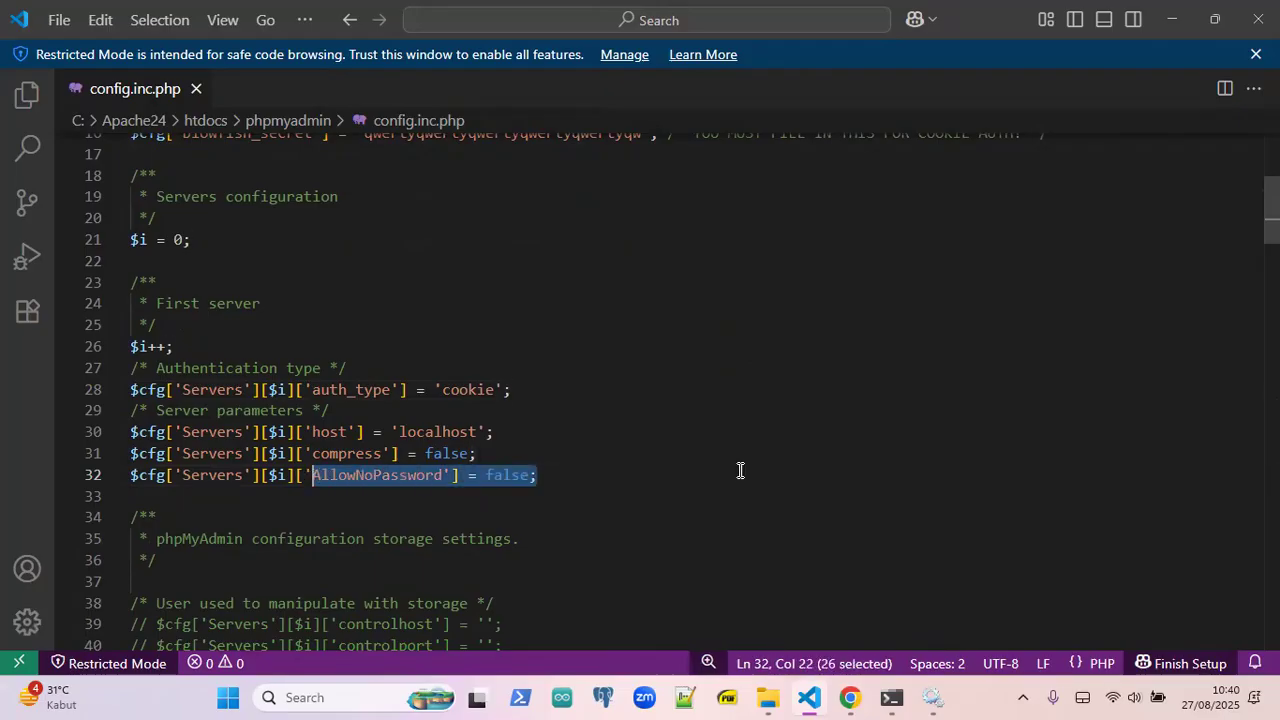
left_click(737, 470)
- Scroll back up to check the blowfish_secret value, then minimize Visual Studio Code
scroll(623, 467, "down", 2)
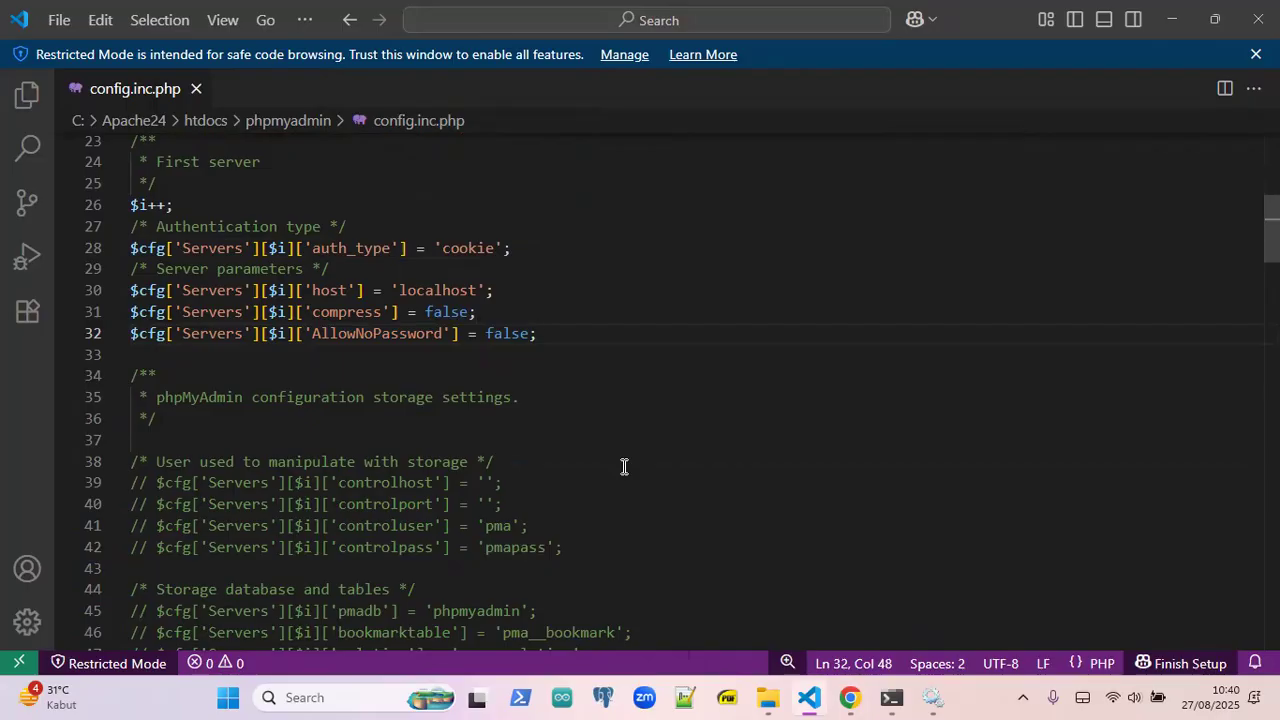
scroll(623, 467, "up", 6)
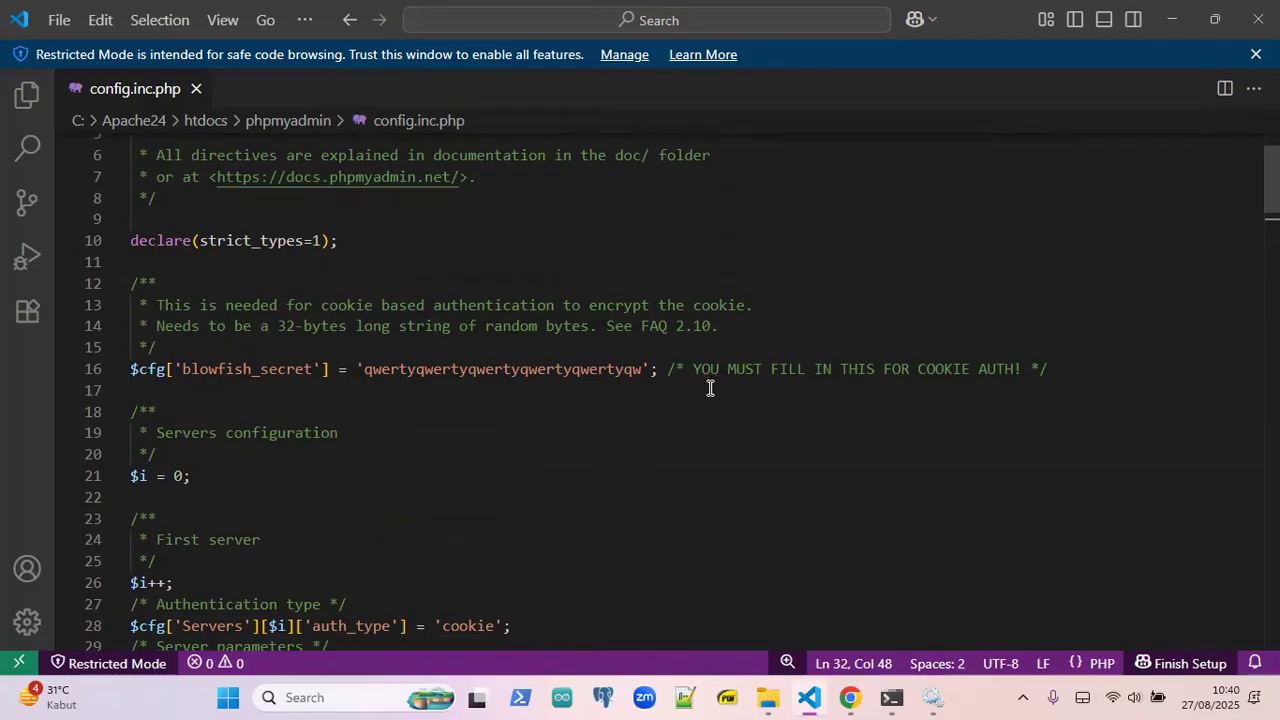
scroll(575, 427, "up", 2)
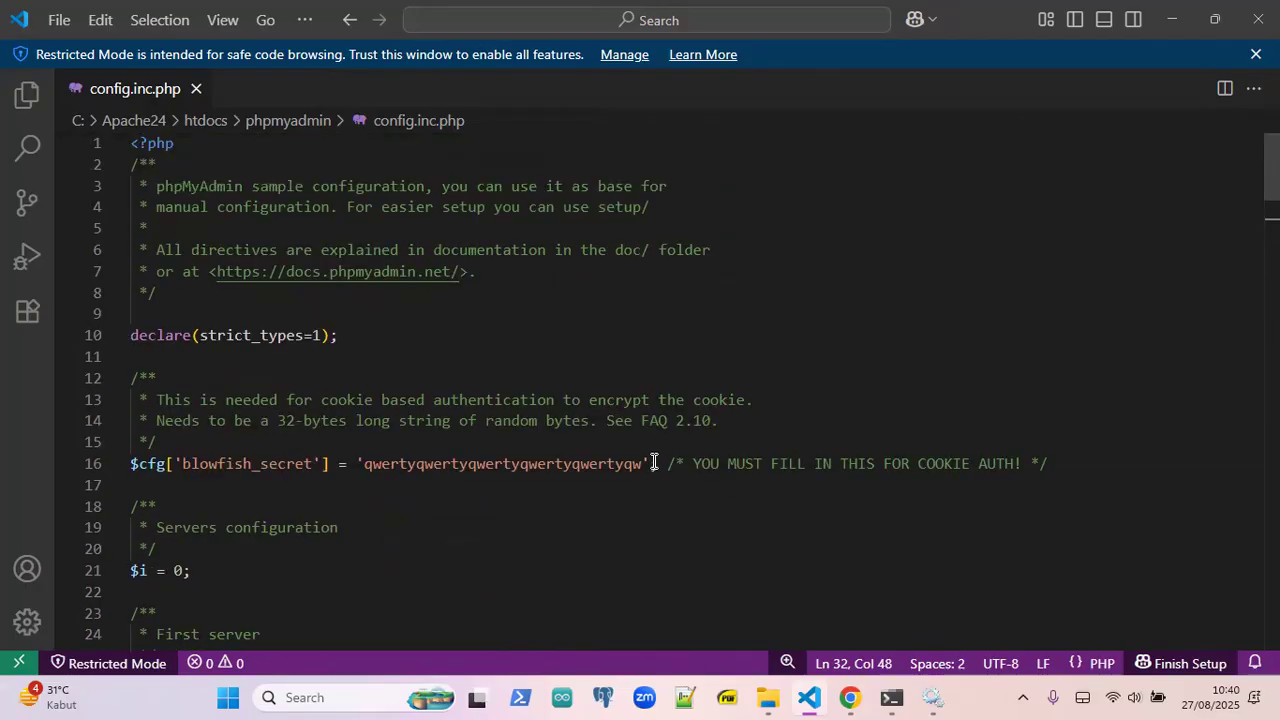
left_click_drag(655, 464, 358, 465)
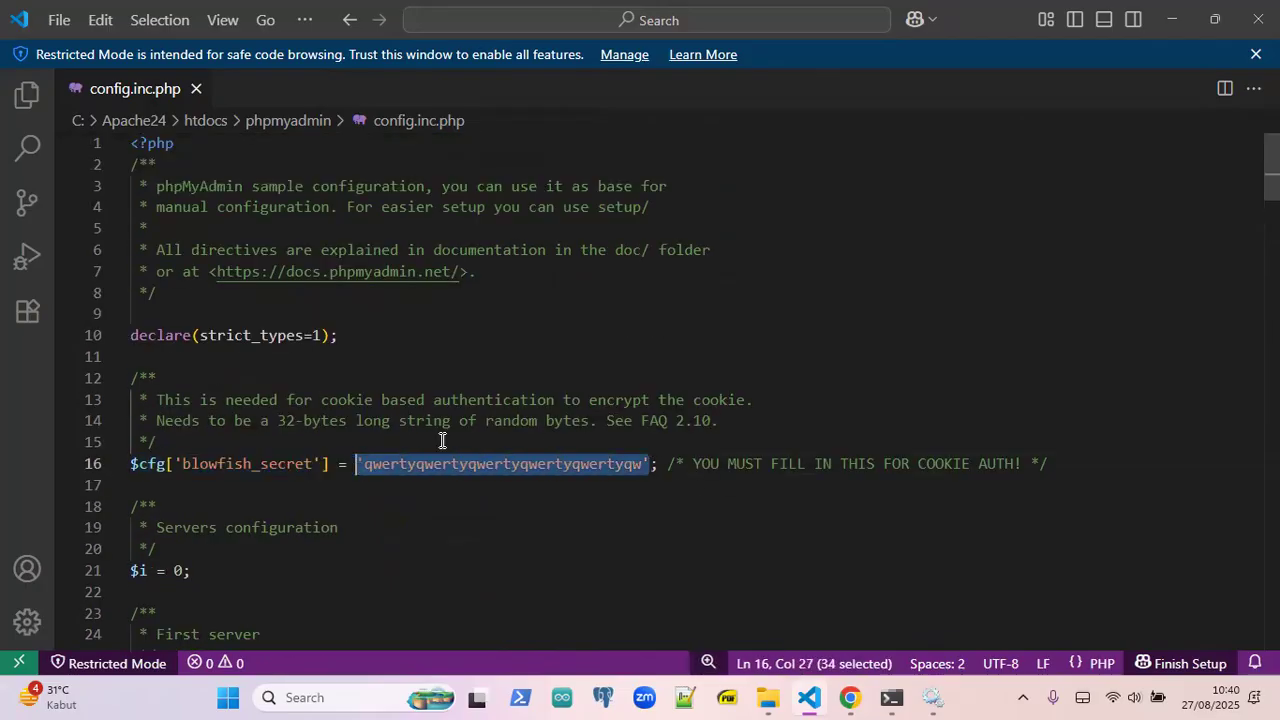
left_click(1070, 454)
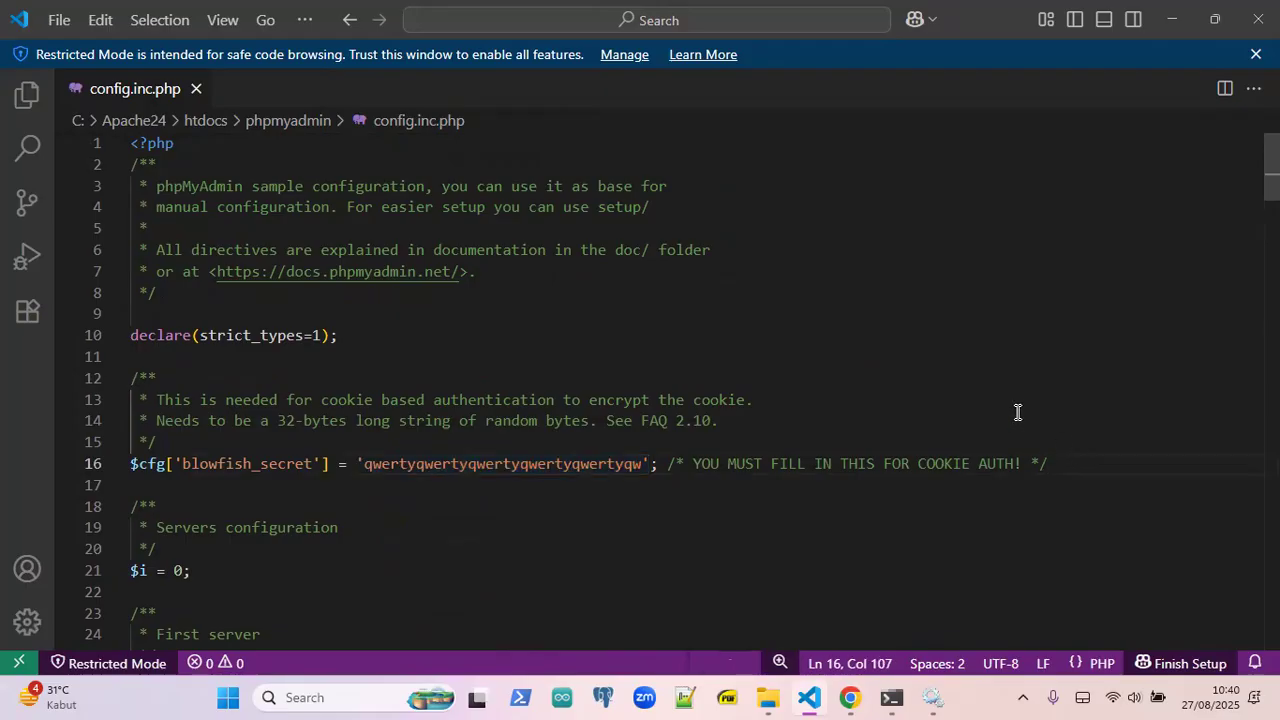
left_click(1168, 6)
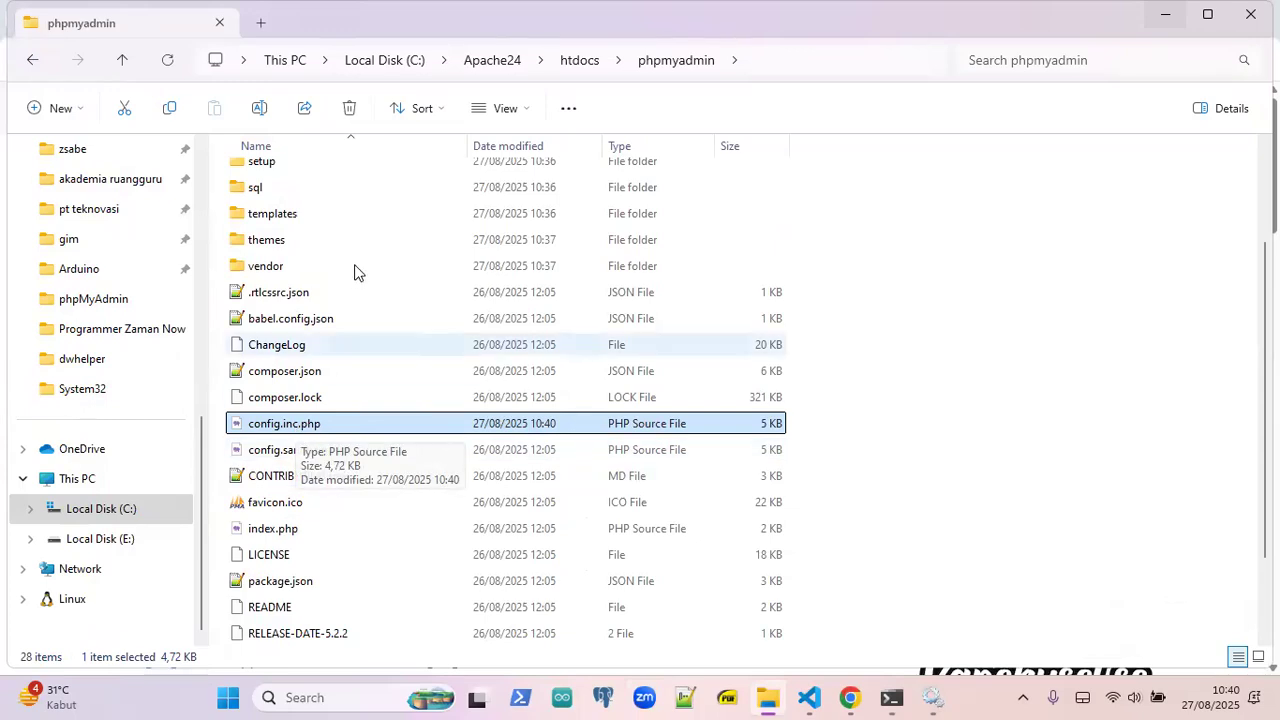
- Open Local Disk (C:) in a new tab, enter php-8.4.1, and open php.ini with Visual Studio Code
right_click(106, 508)
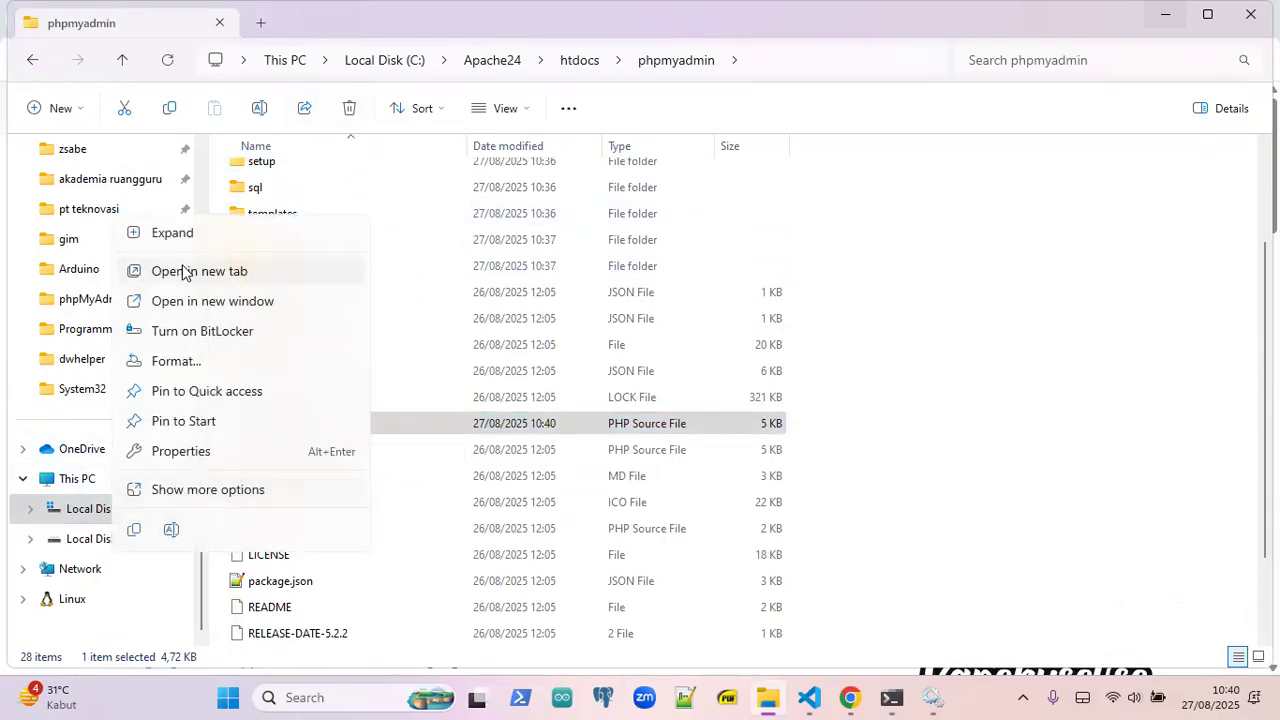
left_click(183, 271)
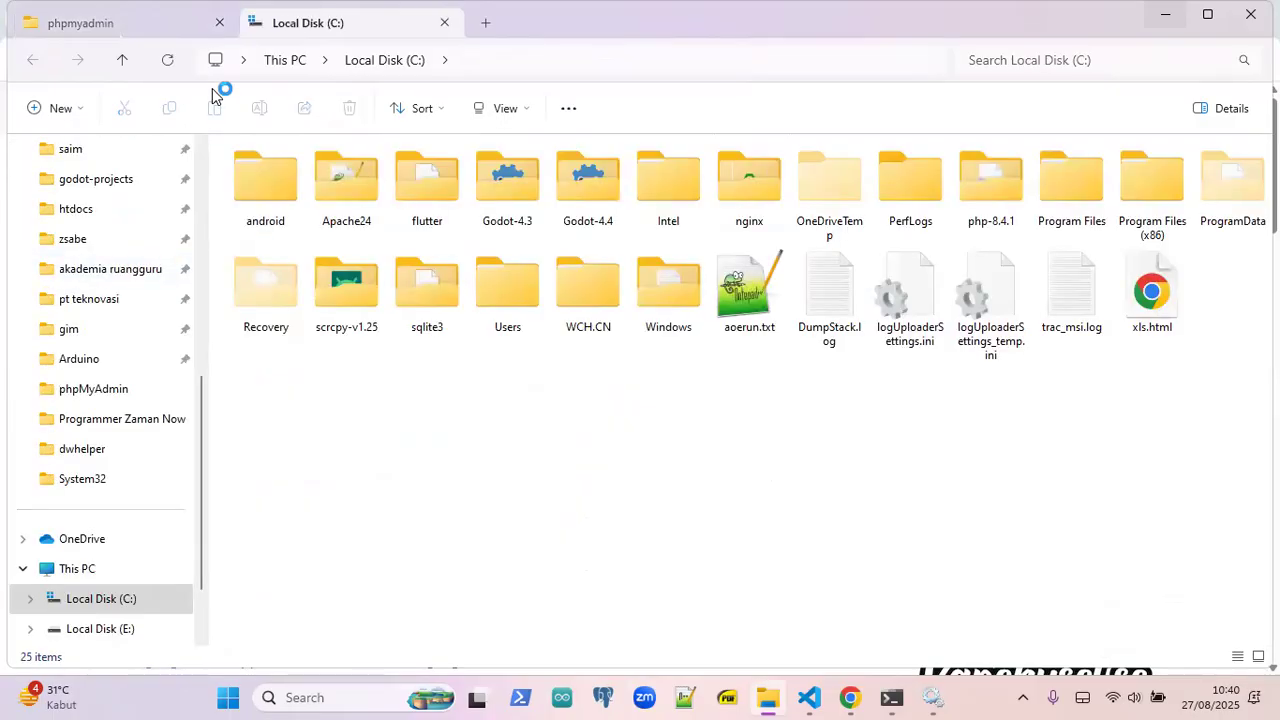
double_click(988, 186)
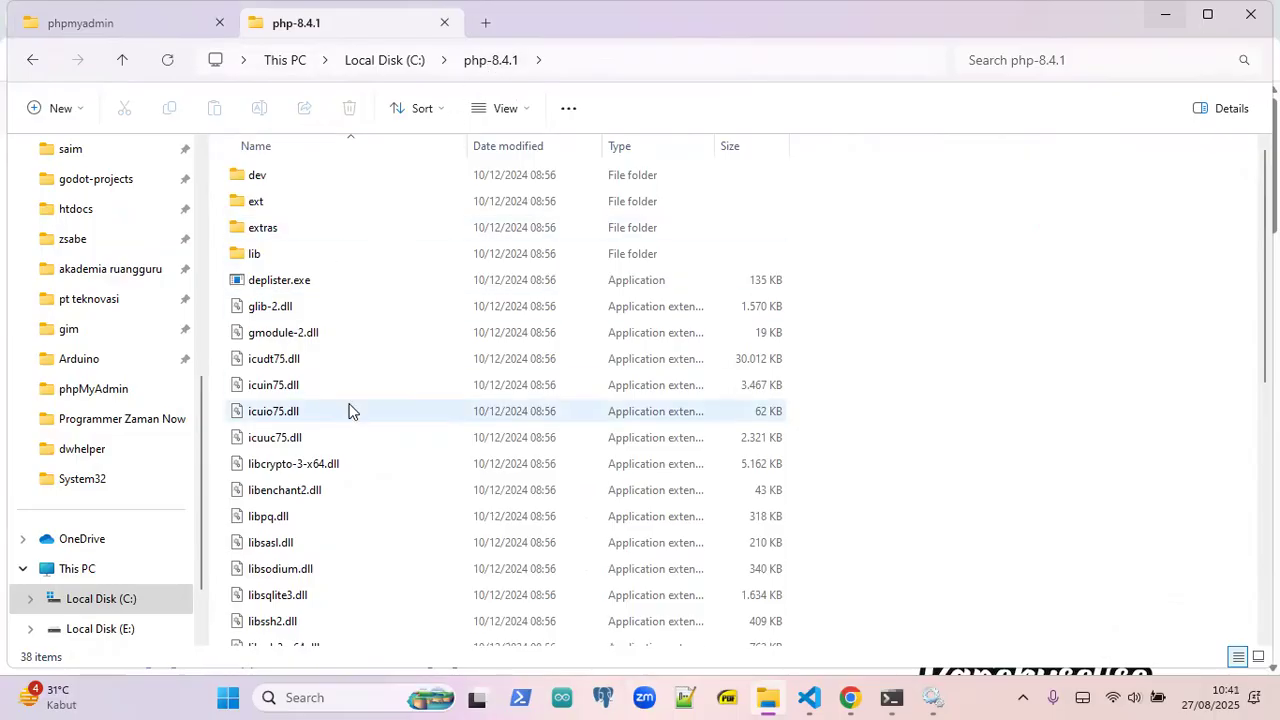
scroll(354, 369, "down", 5)
left_click(259, 376)
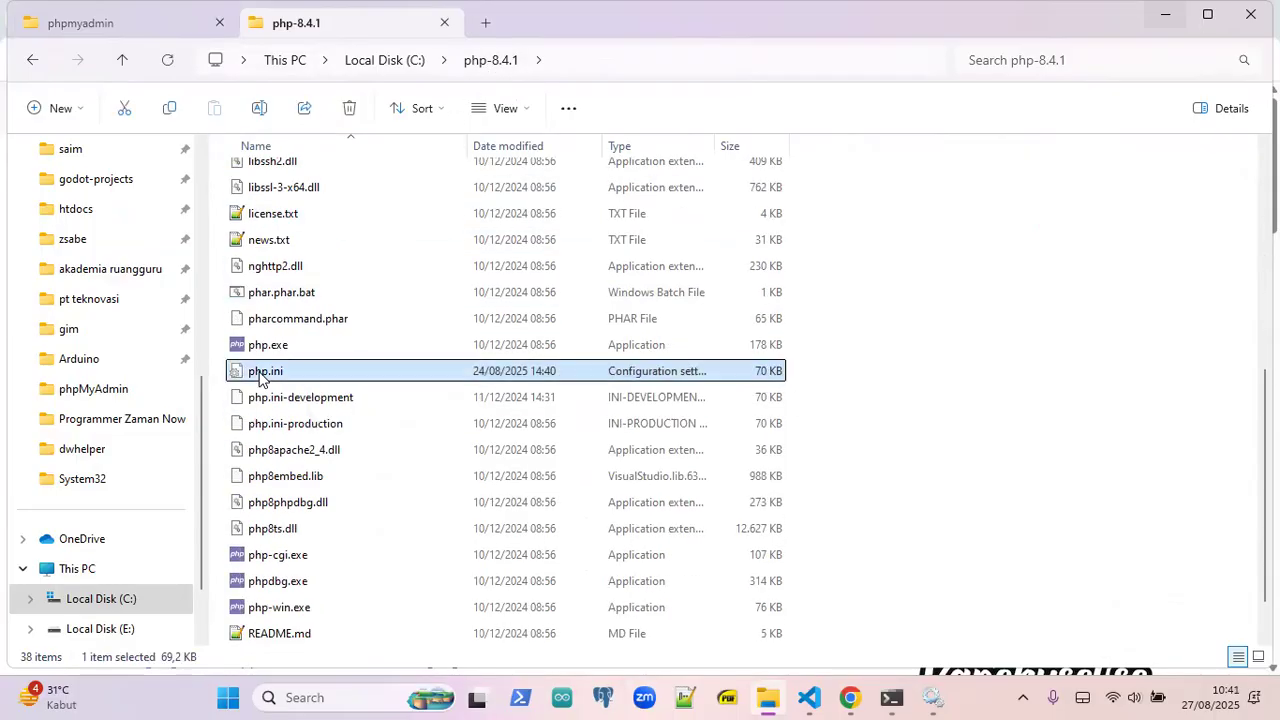
right_click(259, 376)
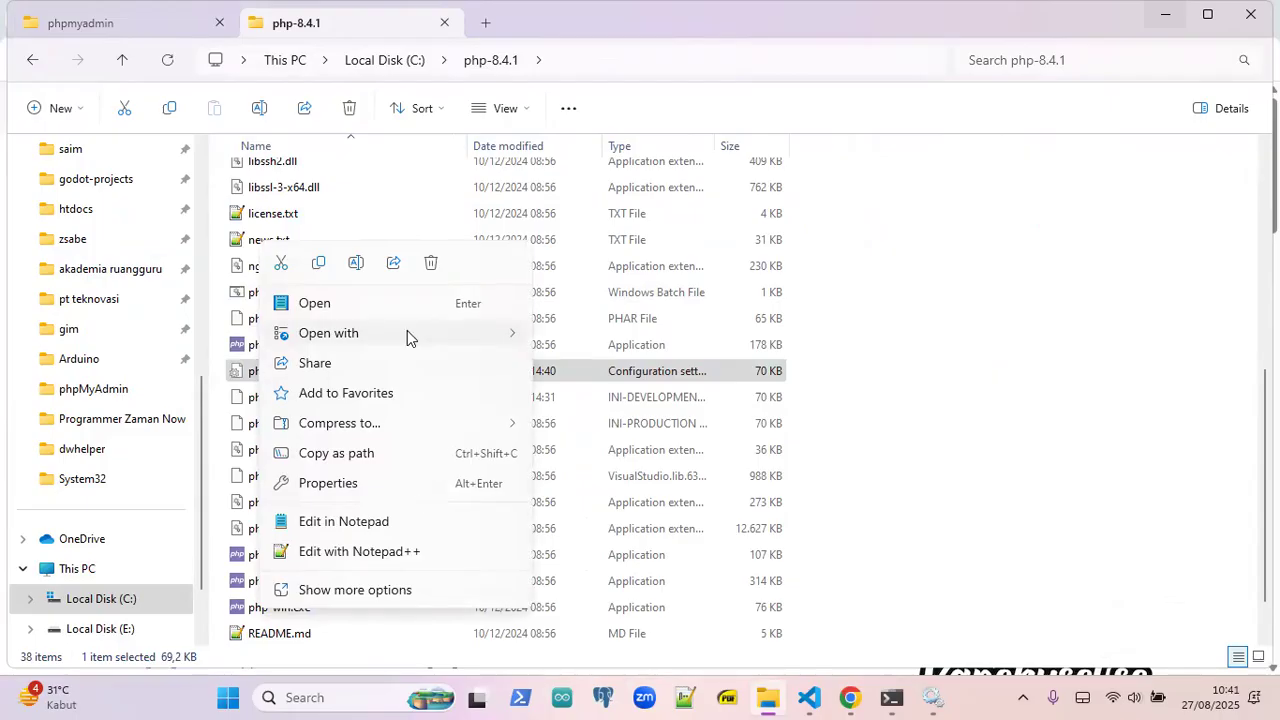
mouse_move(407, 330)
left_click(607, 367)
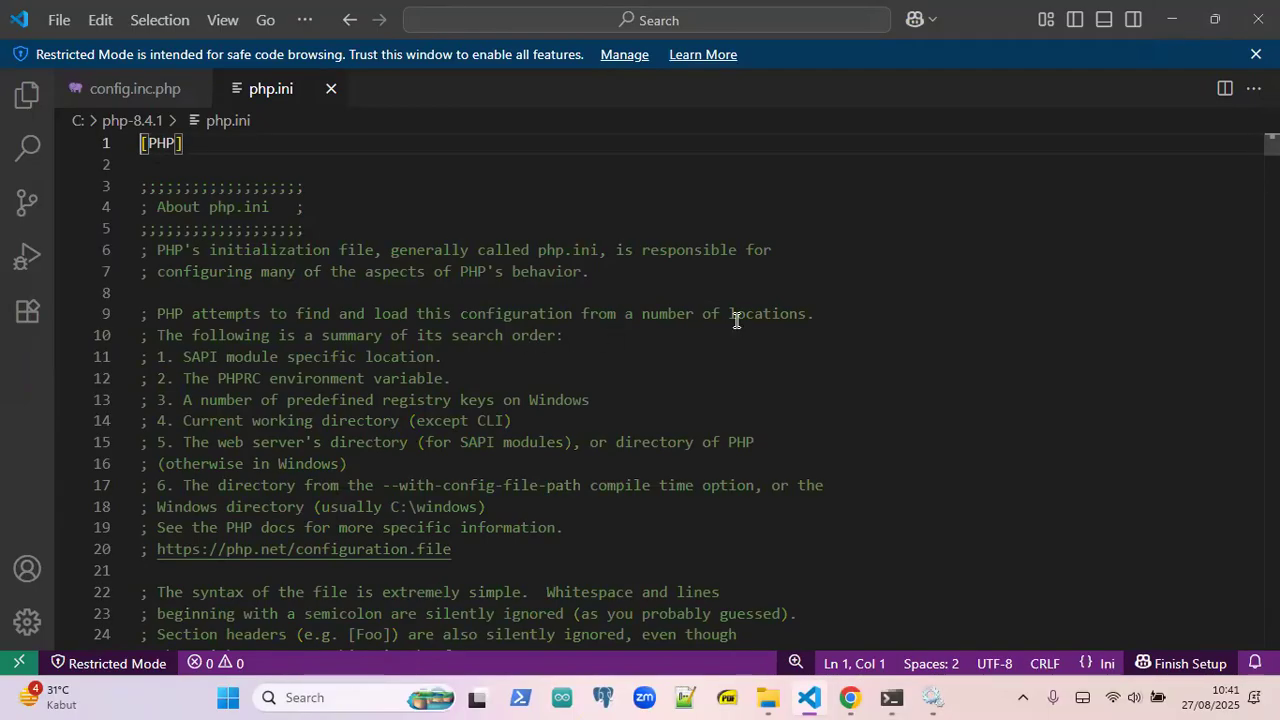
- Search php.ini for 'mysql' and keep extension=mysqli on line 930 uncommented
key("ctrl+f")
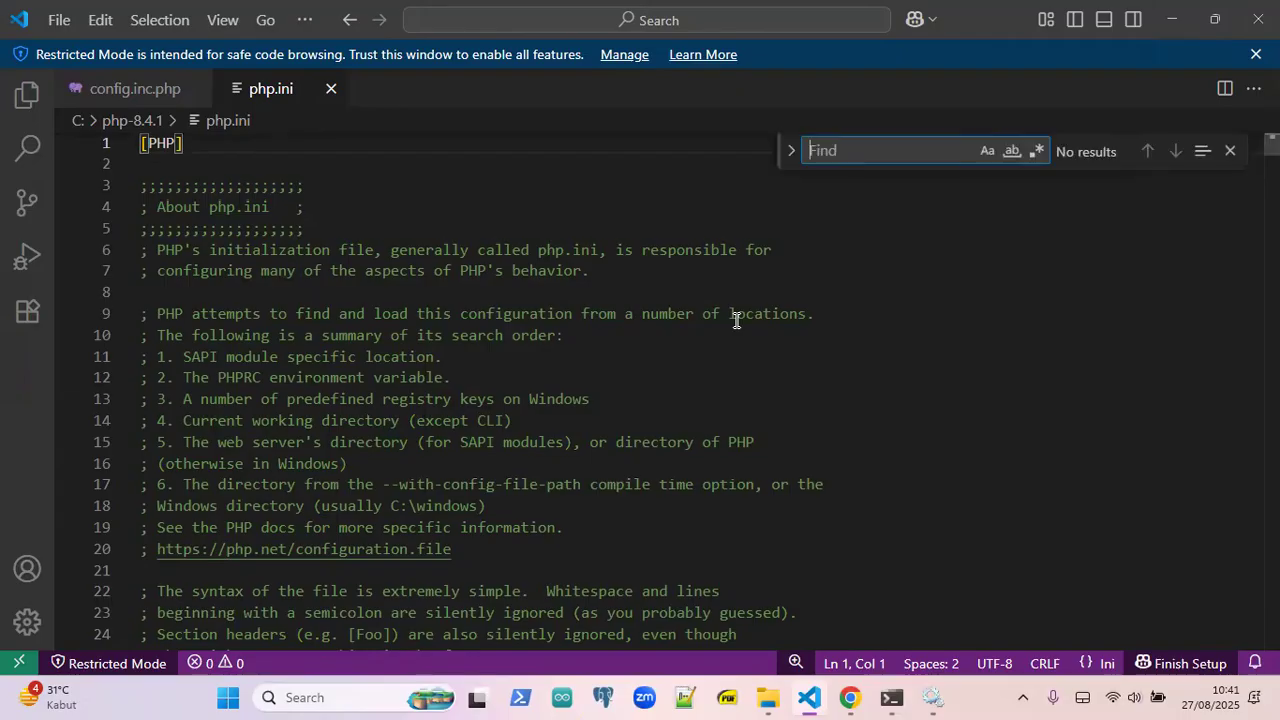
type("mysql")
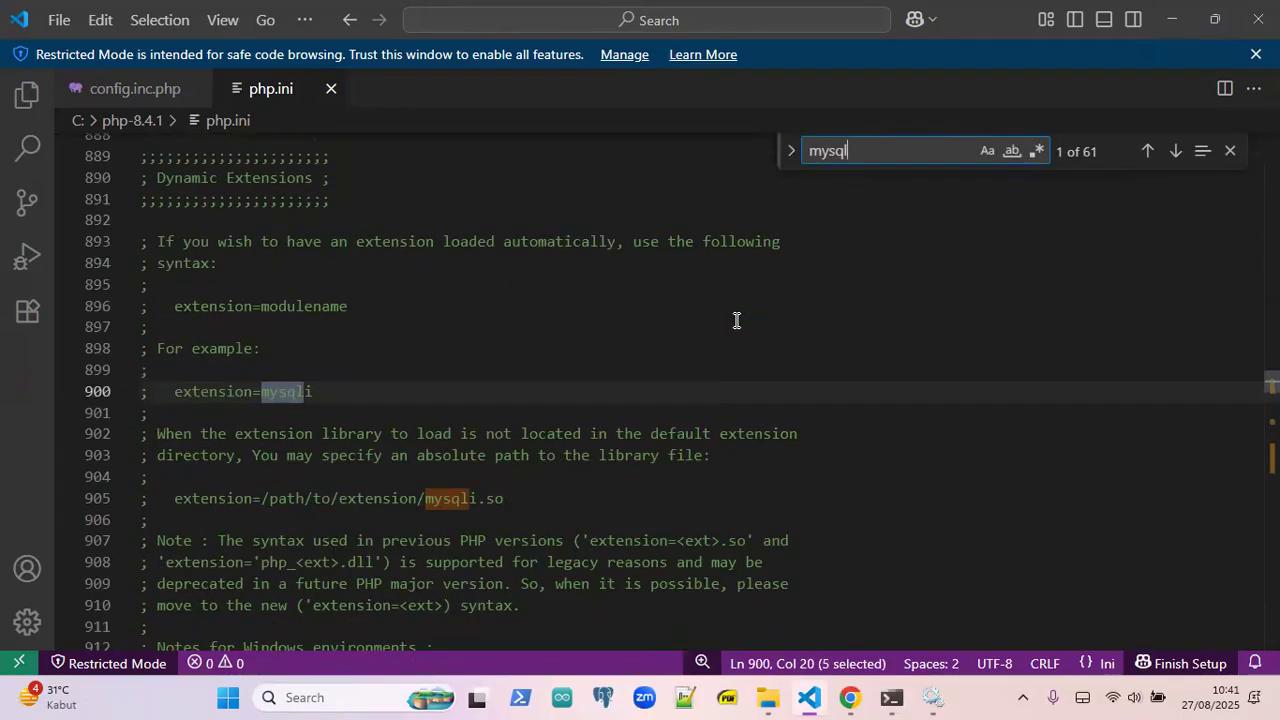
key("Return")
key("Return")
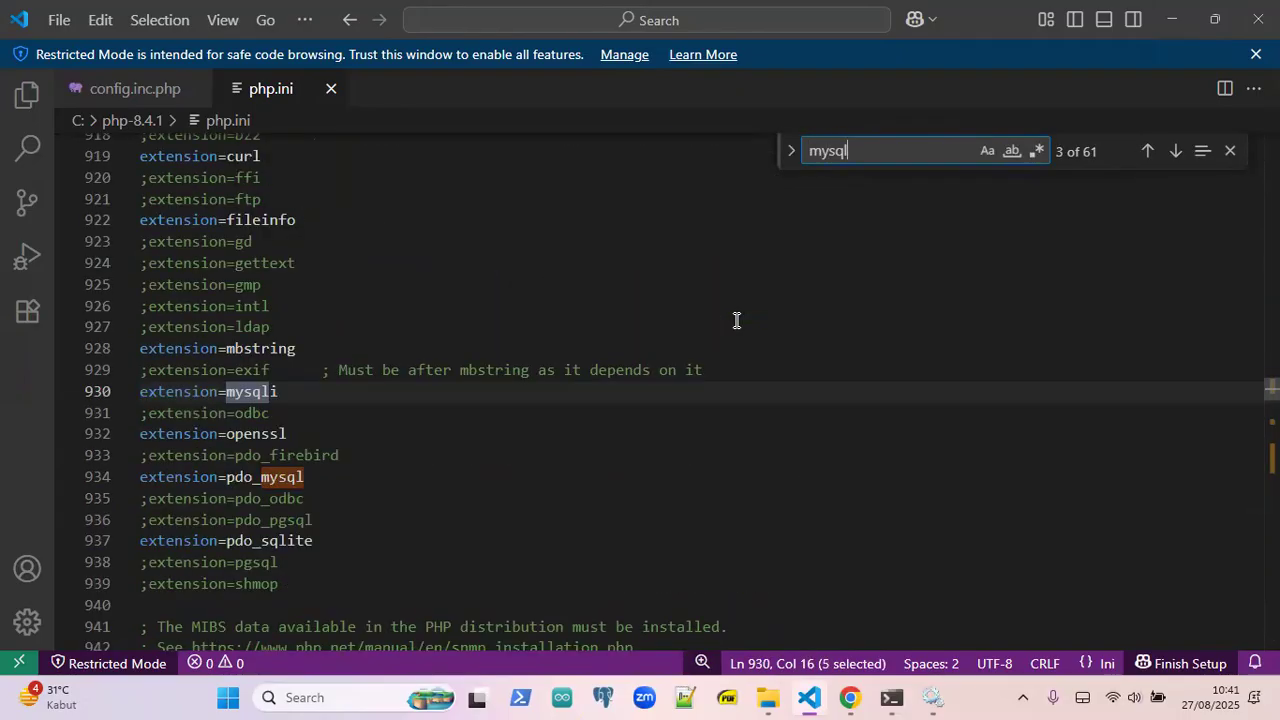
left_click(380, 397)
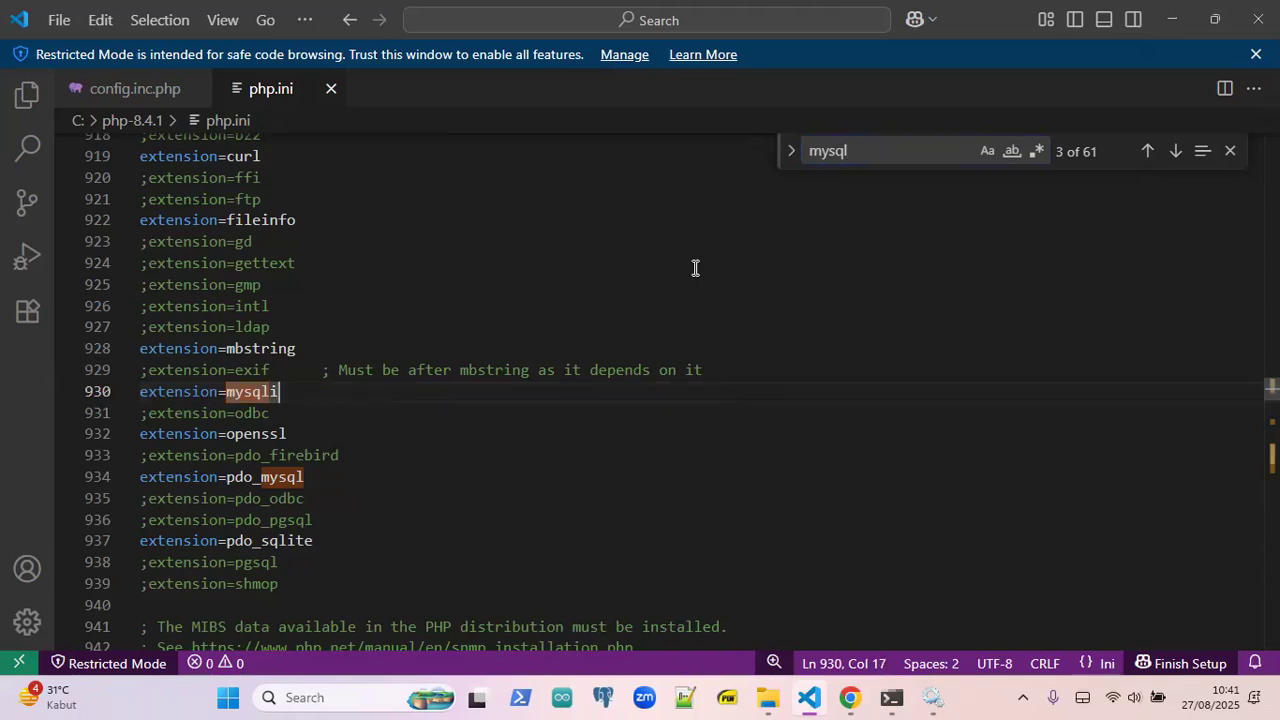
left_click(1231, 150)
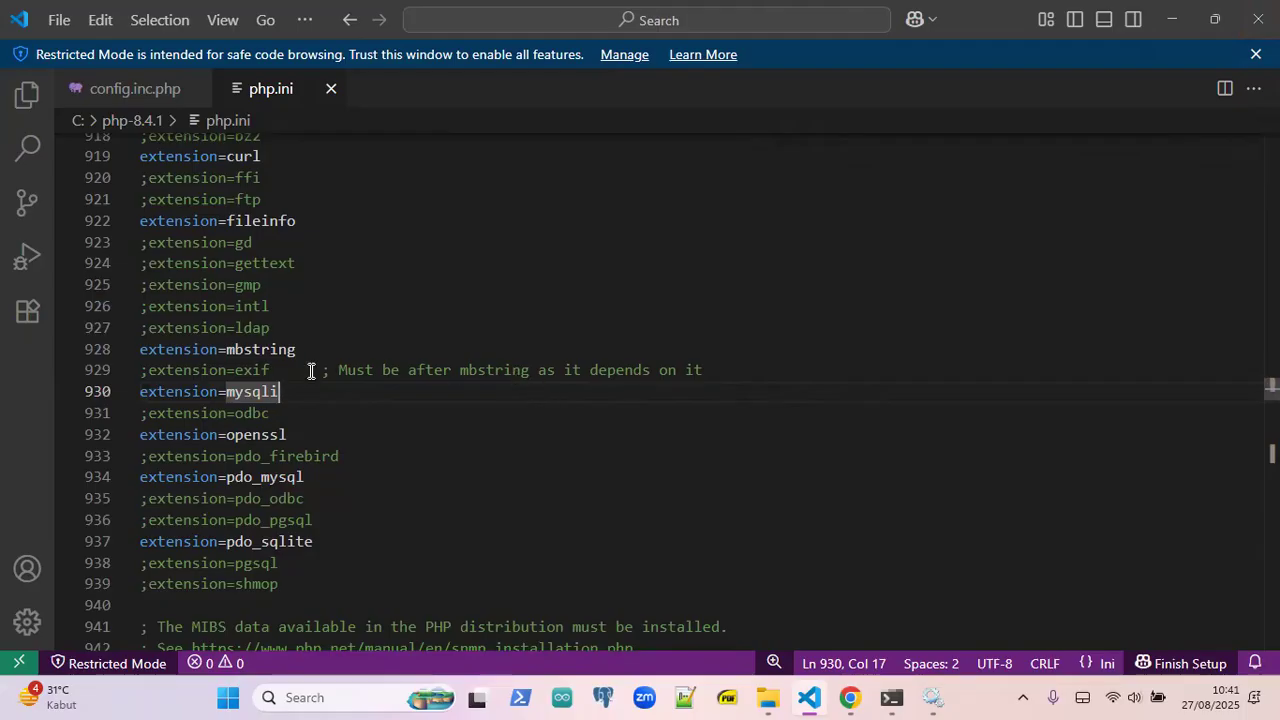
key("shift+Home")
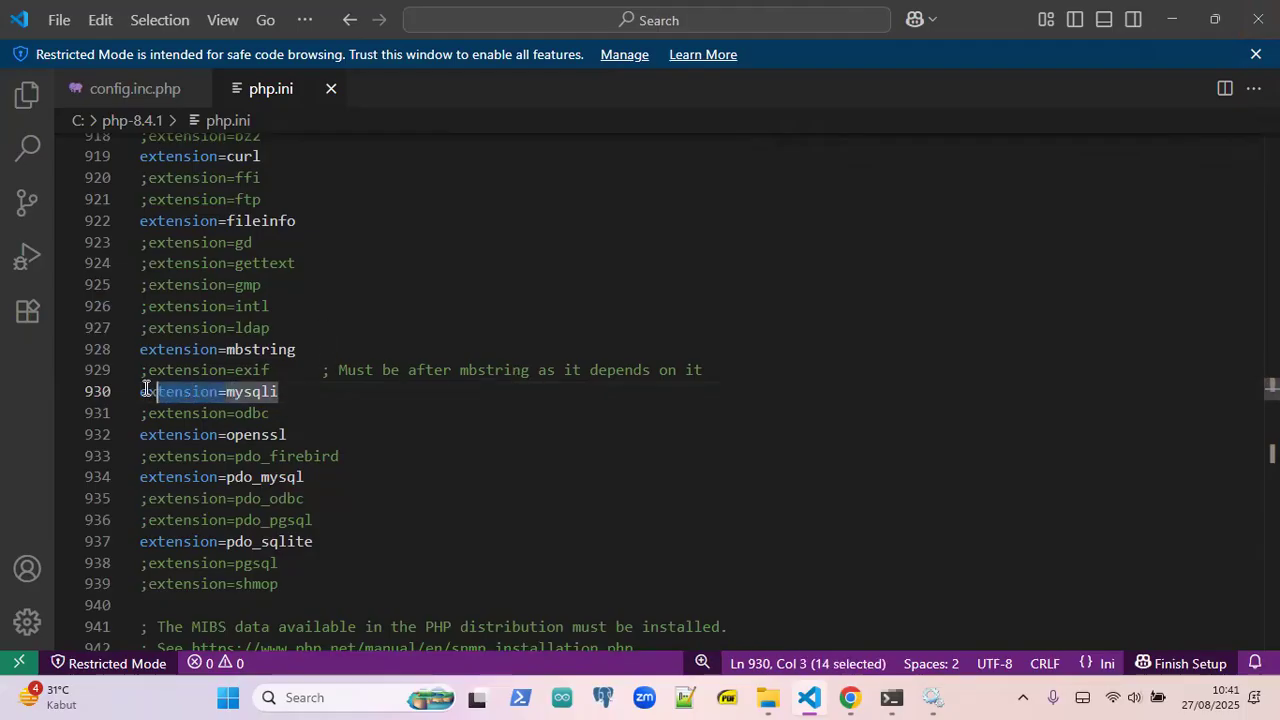
key("Home")
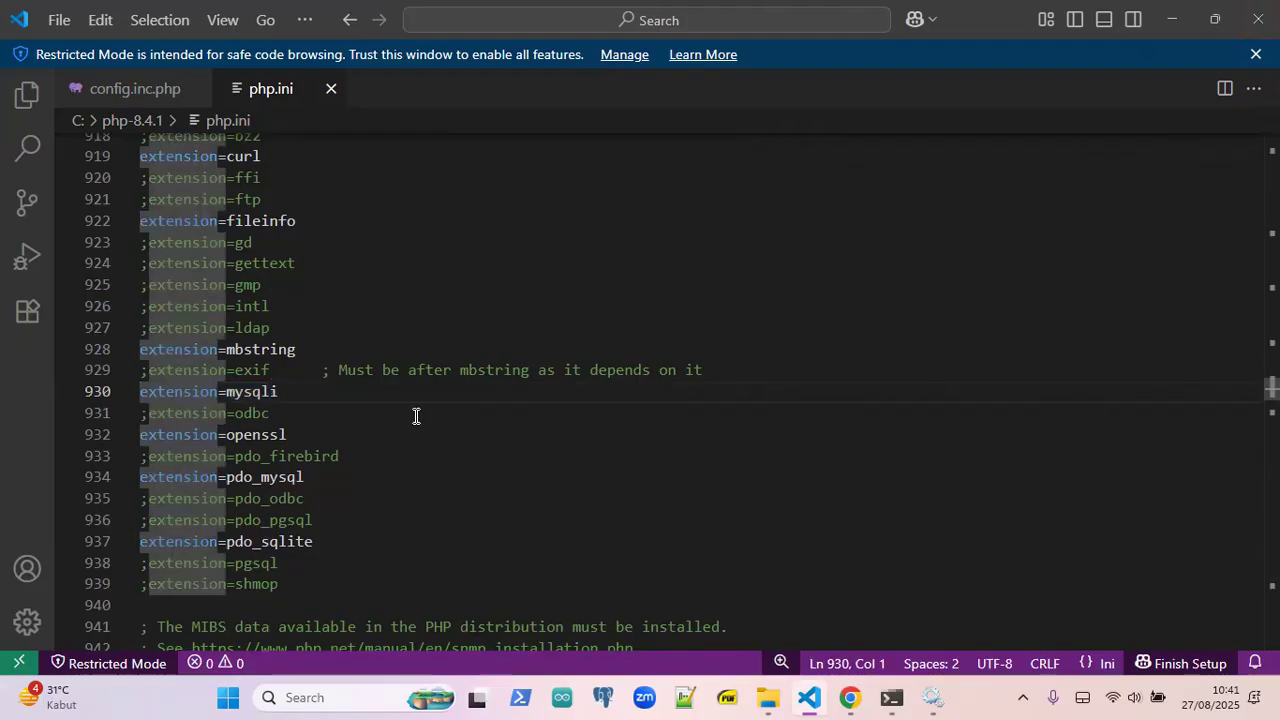
type(";")
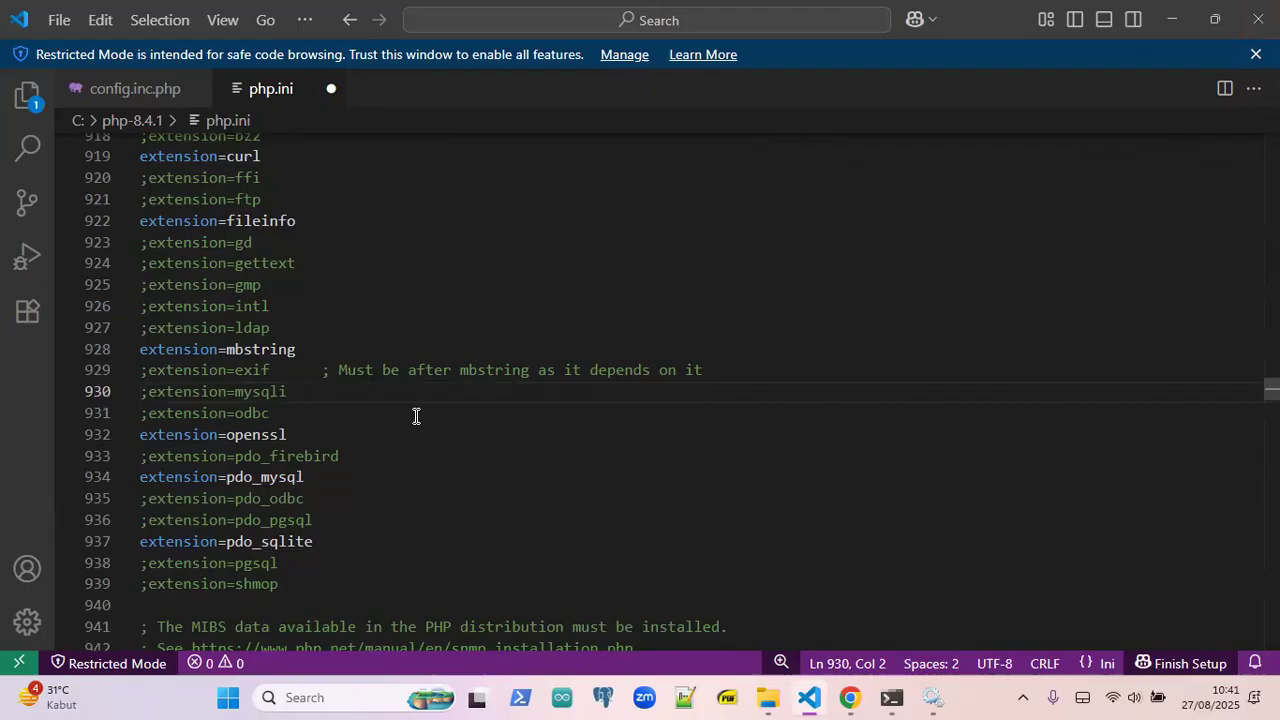
key("BackSpace")
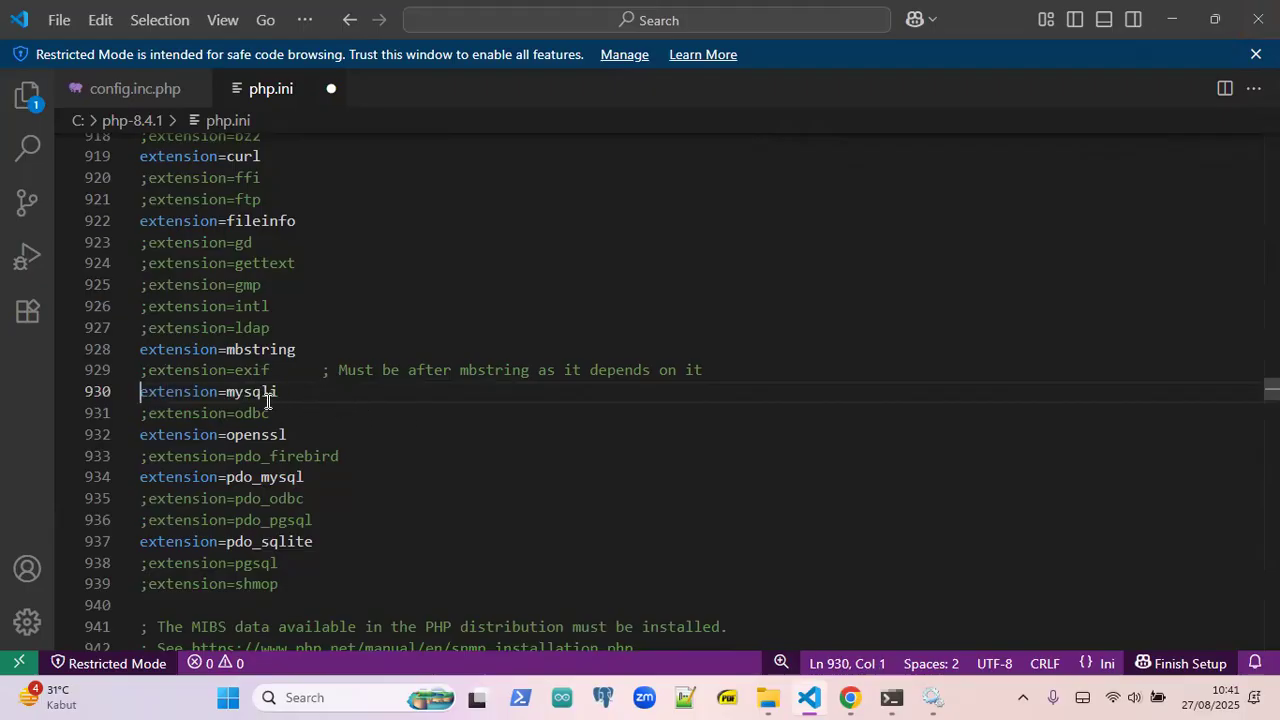
- Confirm the mysqli, pdo_mysql and mbstring extension lines are enabled and save php.ini
left_click_drag(297, 391, 138, 391)
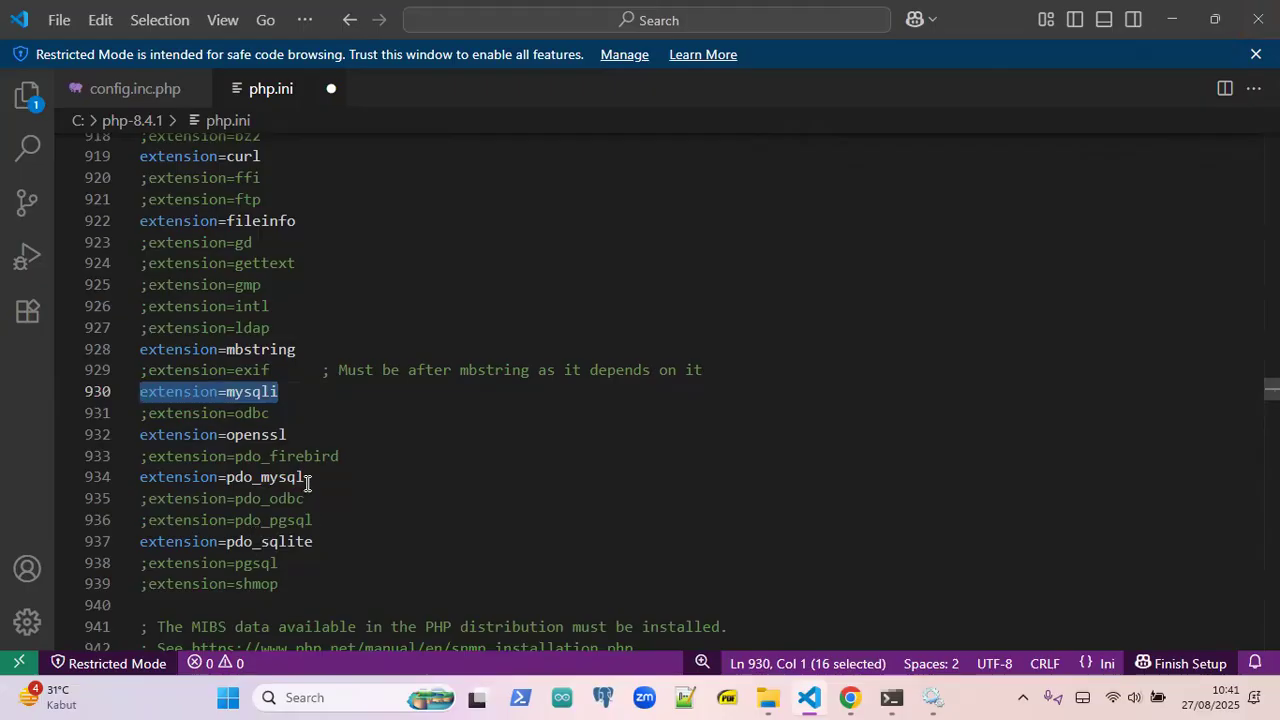
left_click_drag(307, 481, 135, 485)
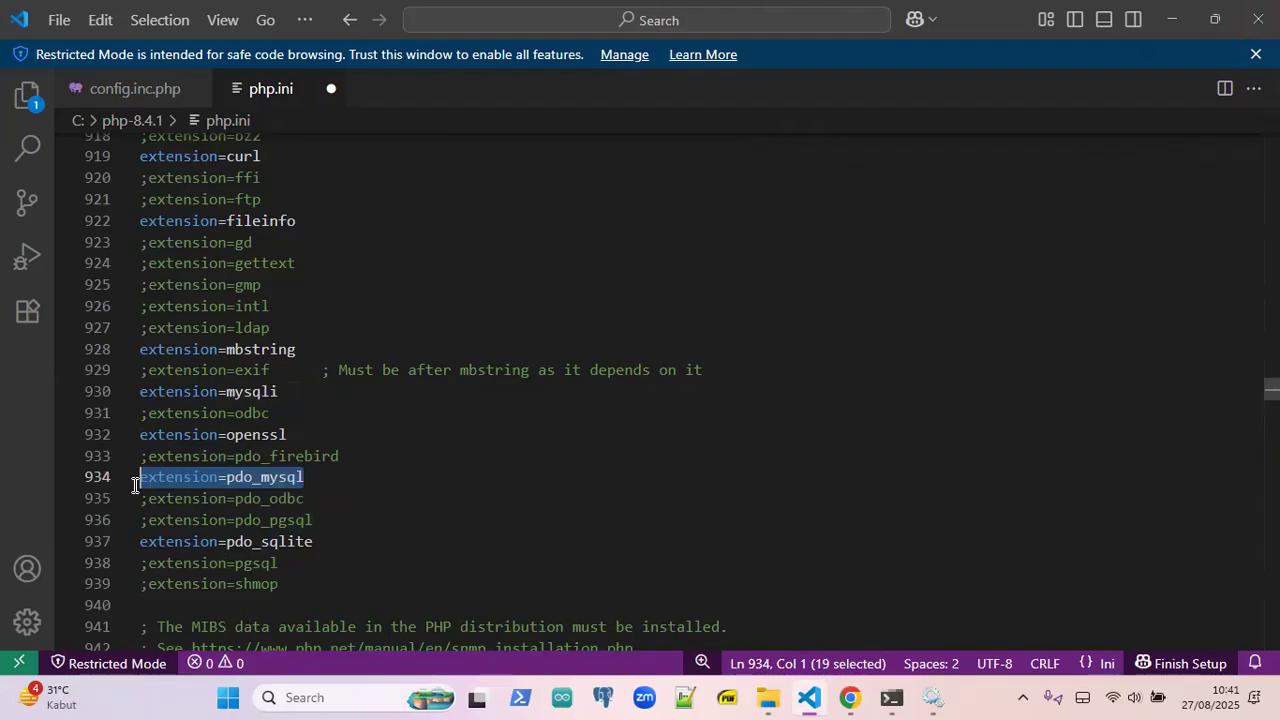
left_click_drag(316, 352, 132, 352)
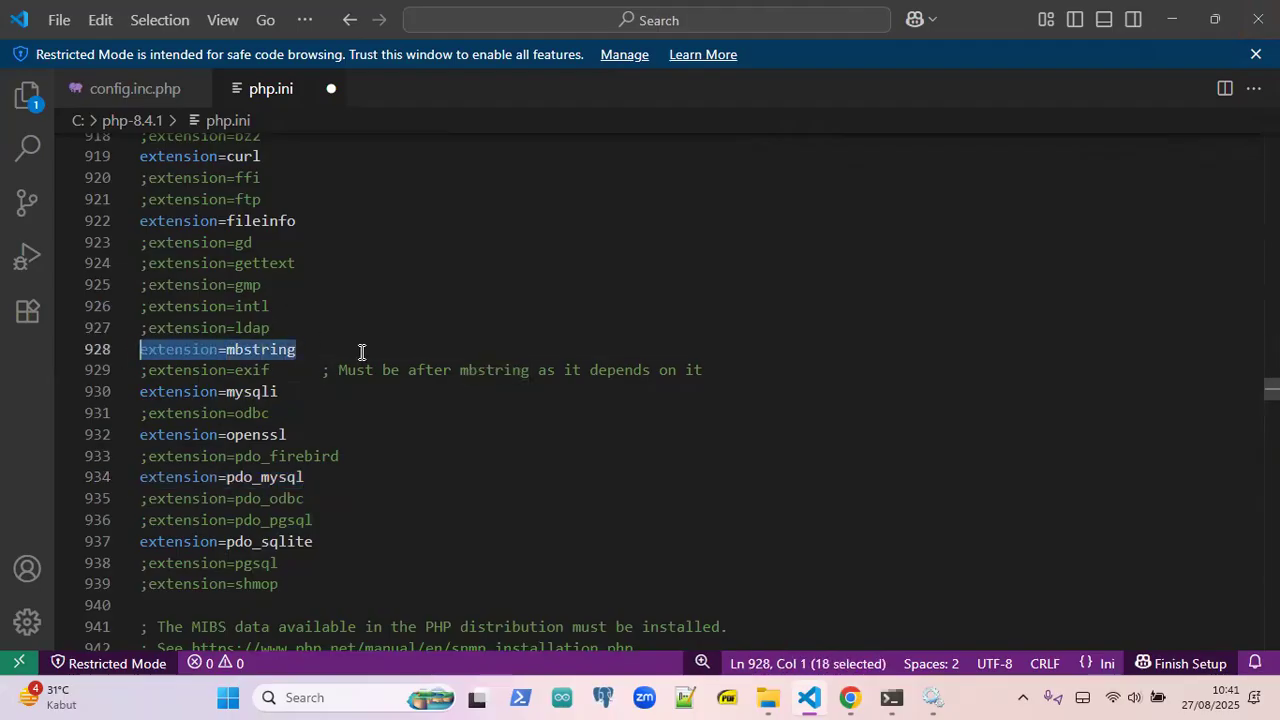
left_click(355, 347)
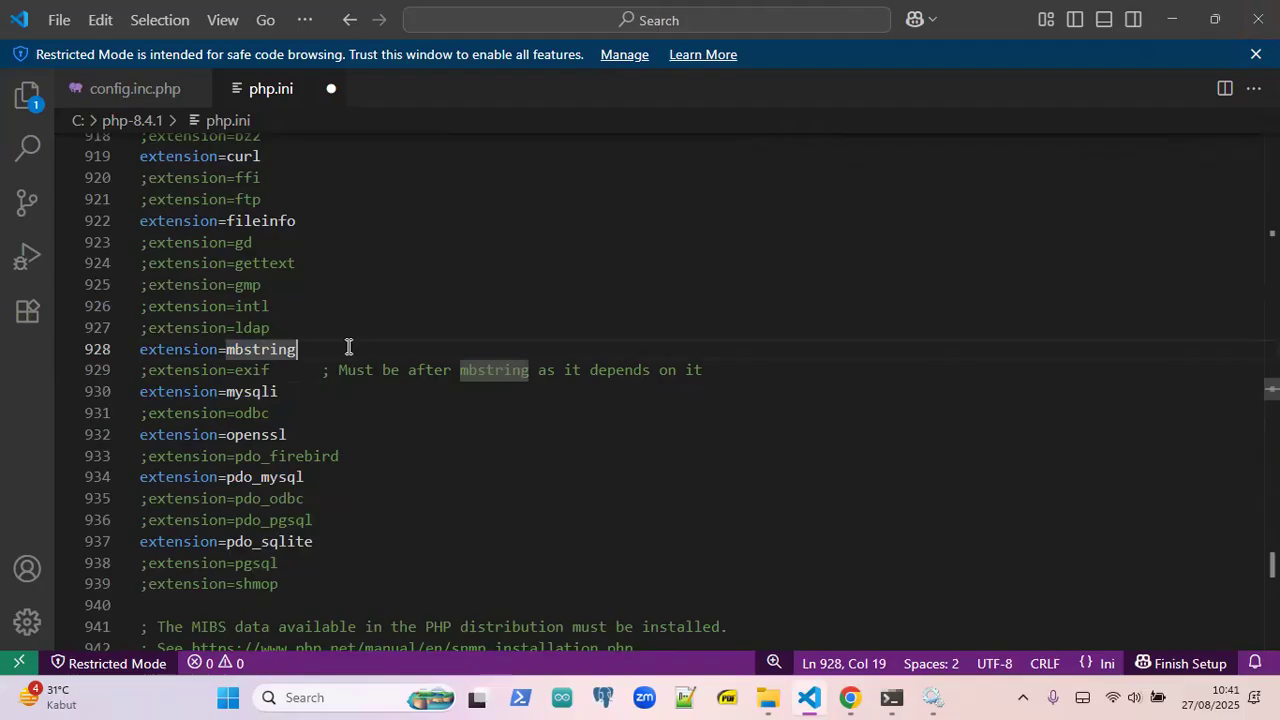
left_click(370, 458)
key("ctrl+s")
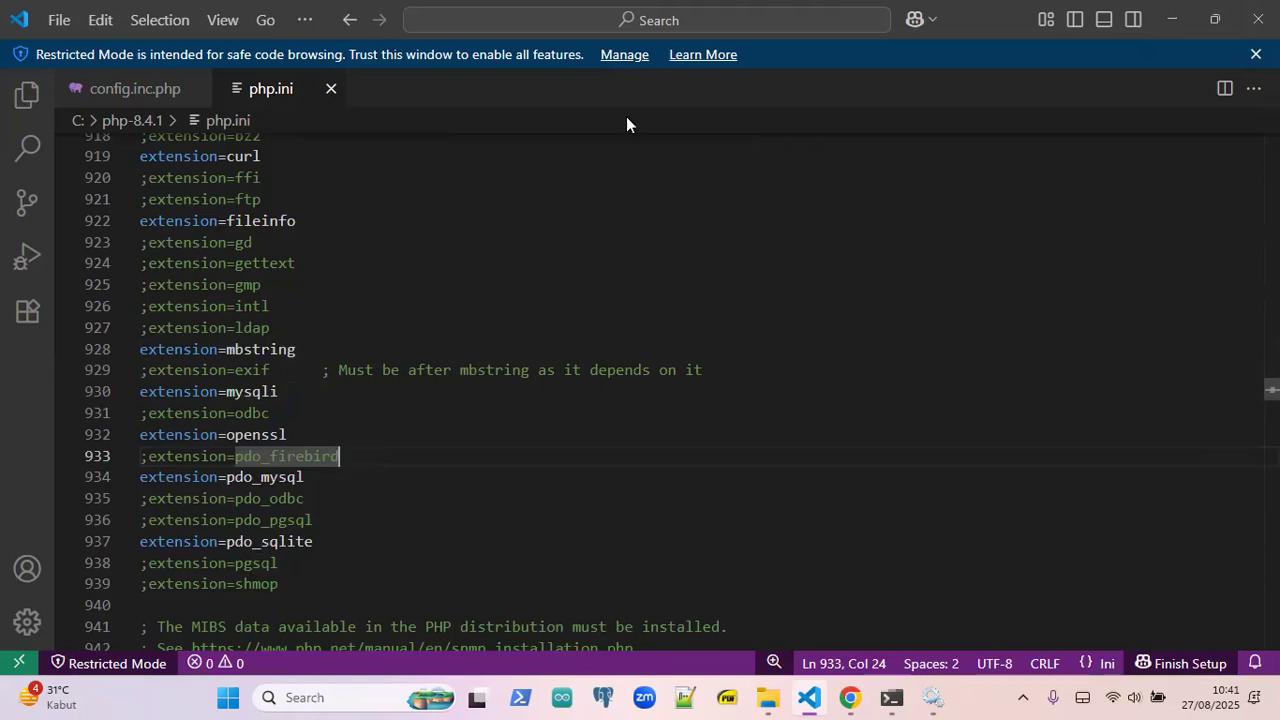
left_click(745, 322)
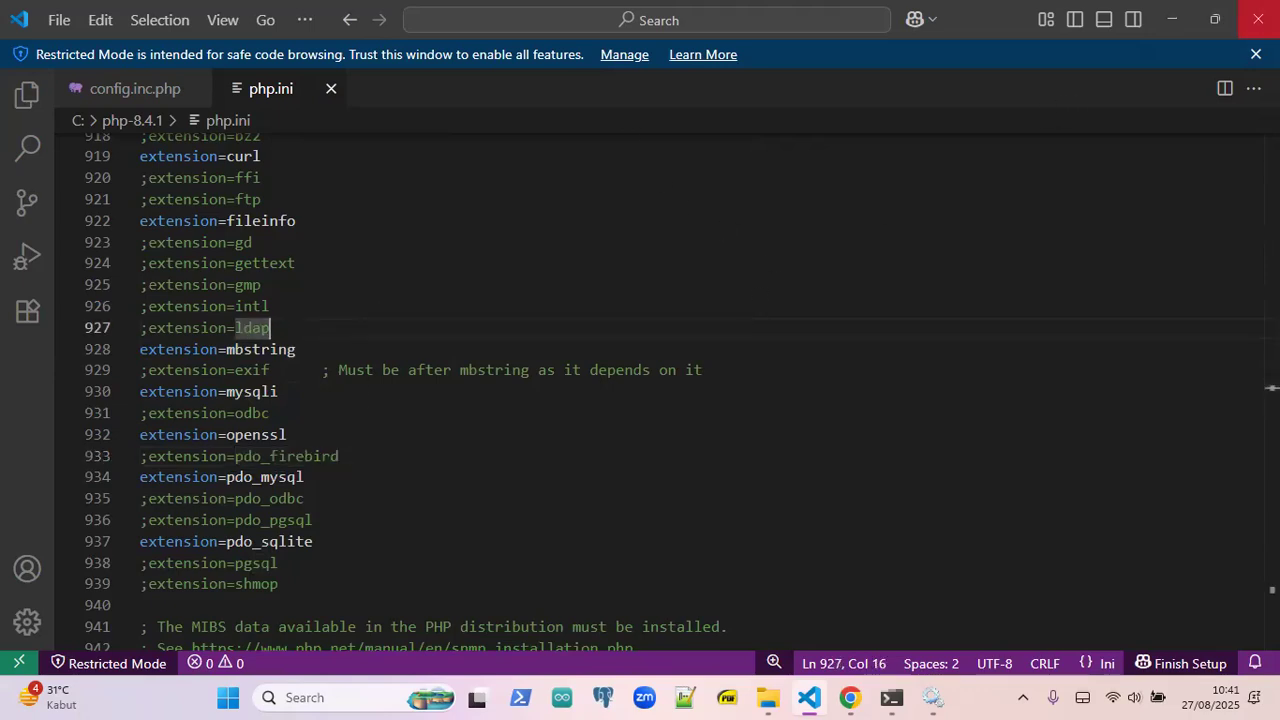
- With VS Code minimized, restart the Apache2.4 service in Services, leaving MariaDB untouched
left_click(1177, 19)
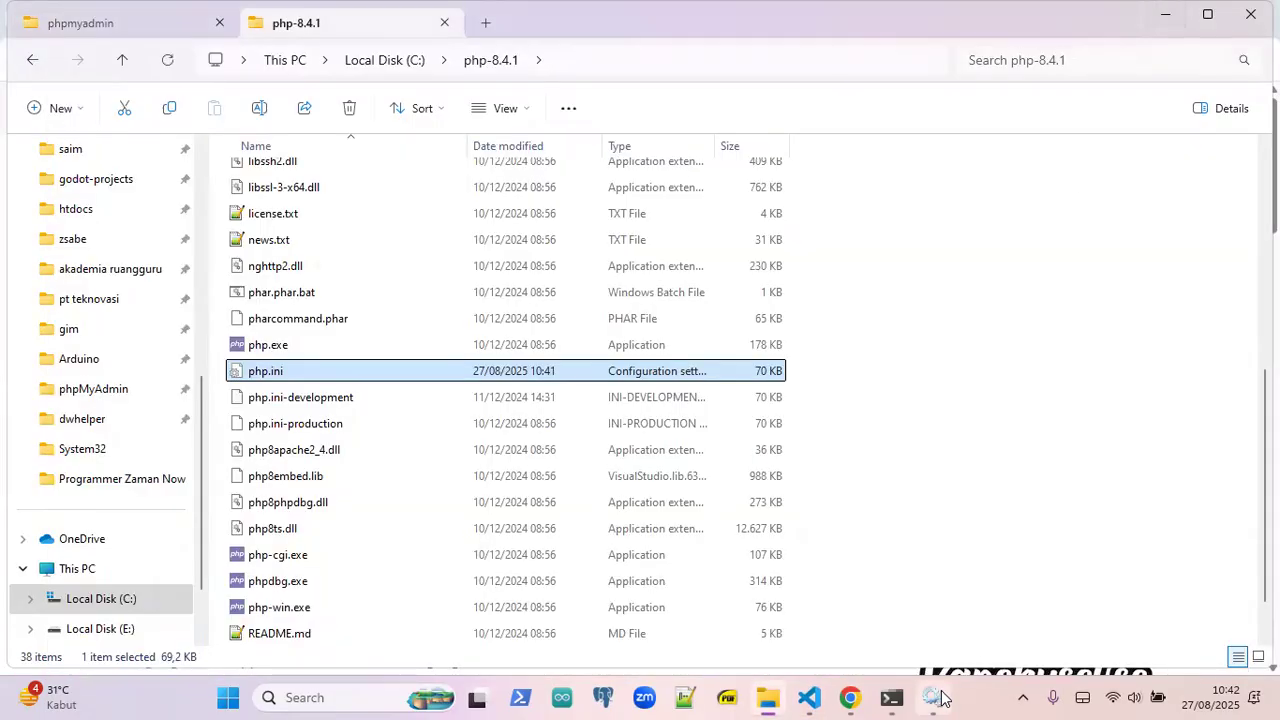
mouse_move(943, 698)
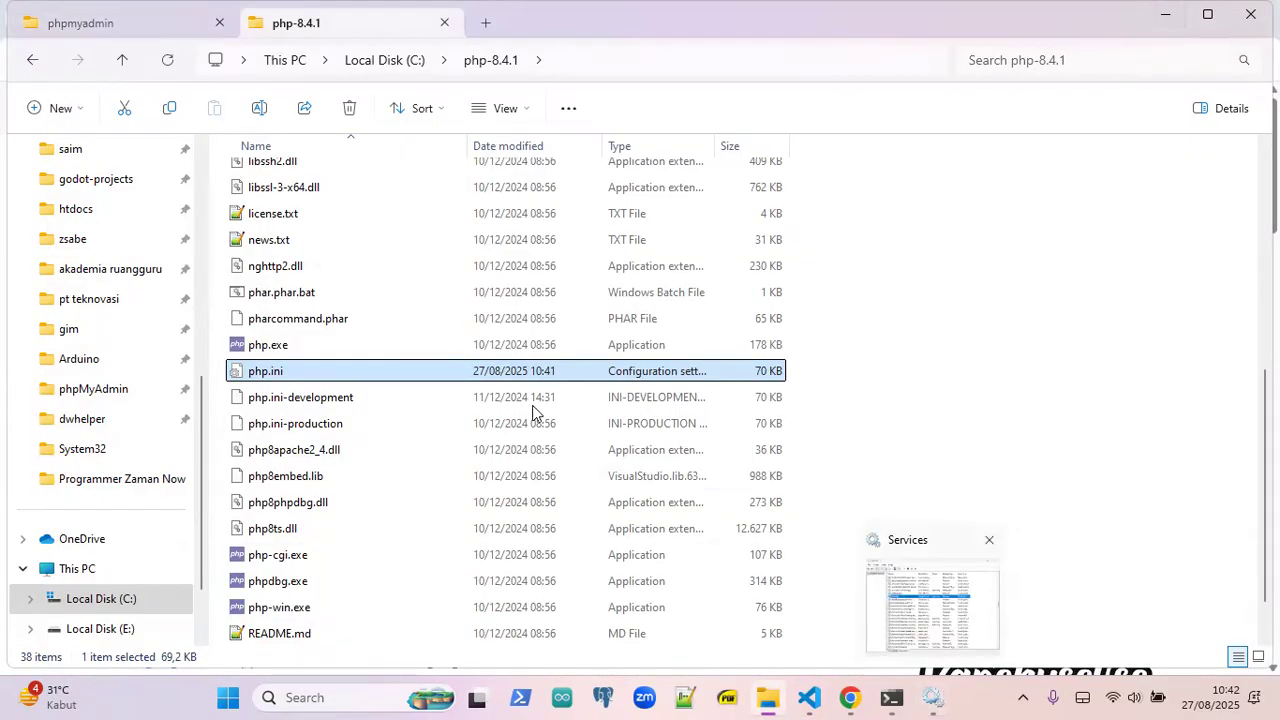
key("F2")
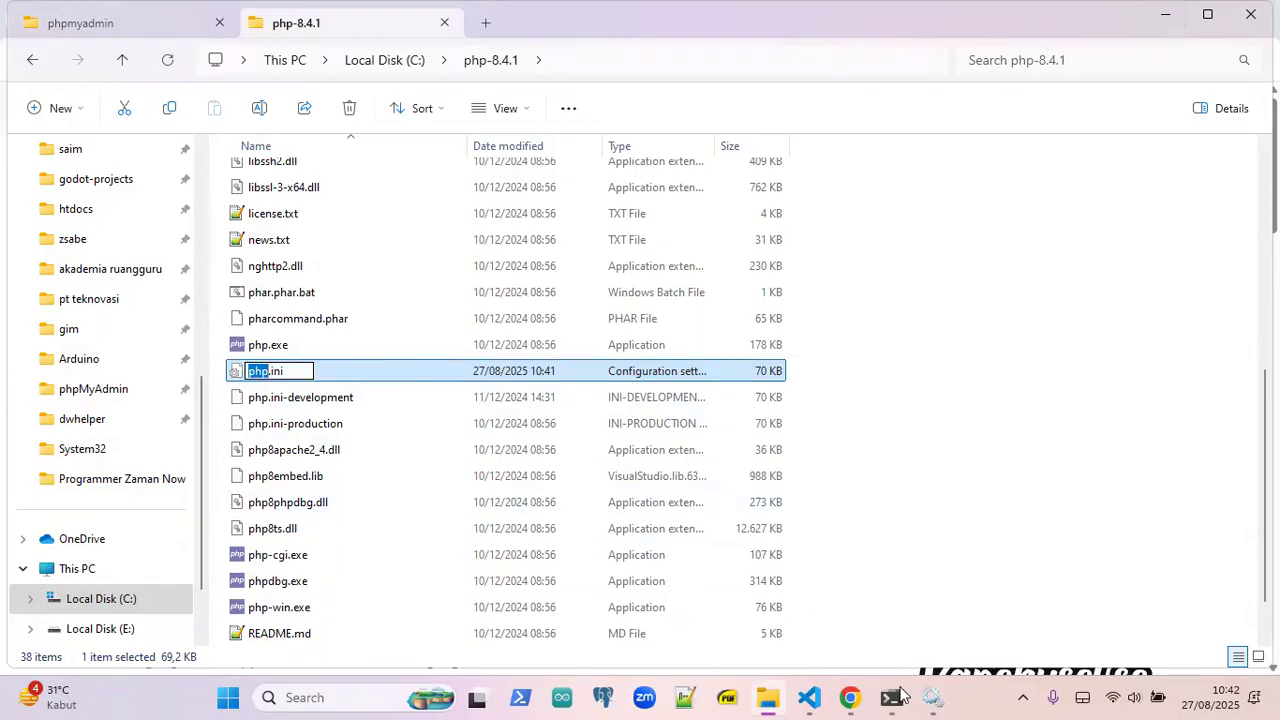
left_click(931, 698)
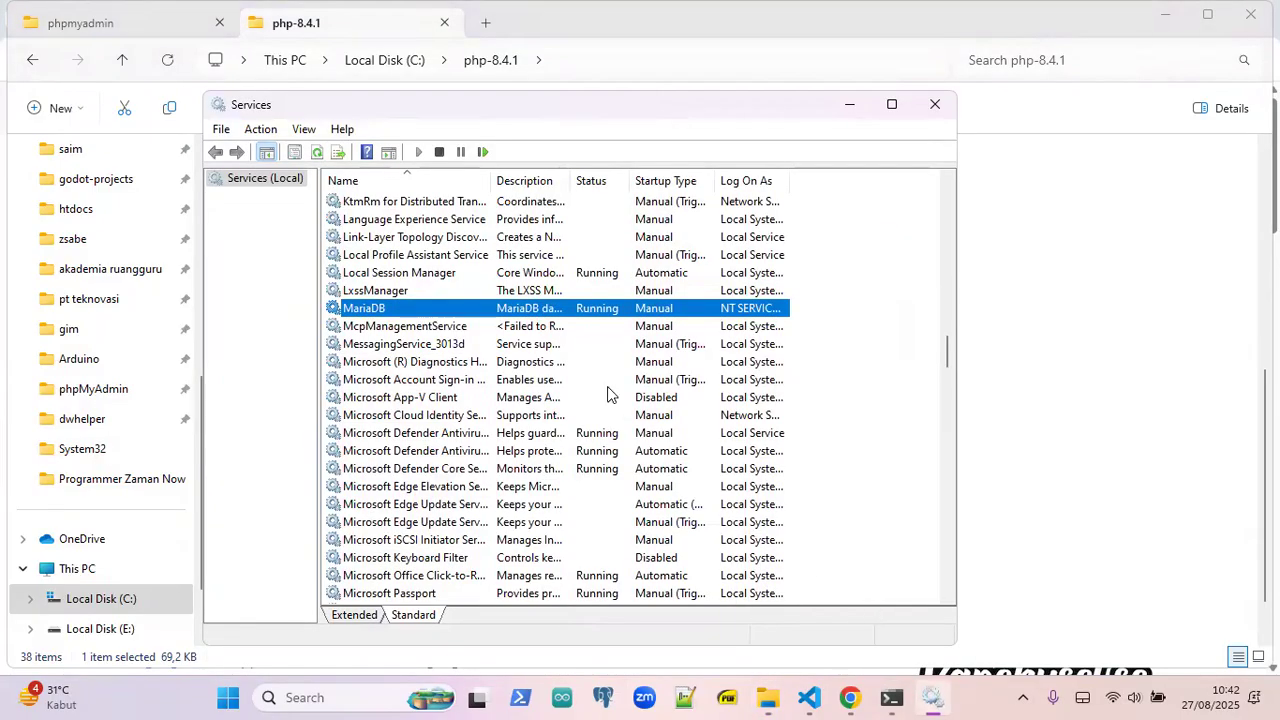
right_click(368, 316)
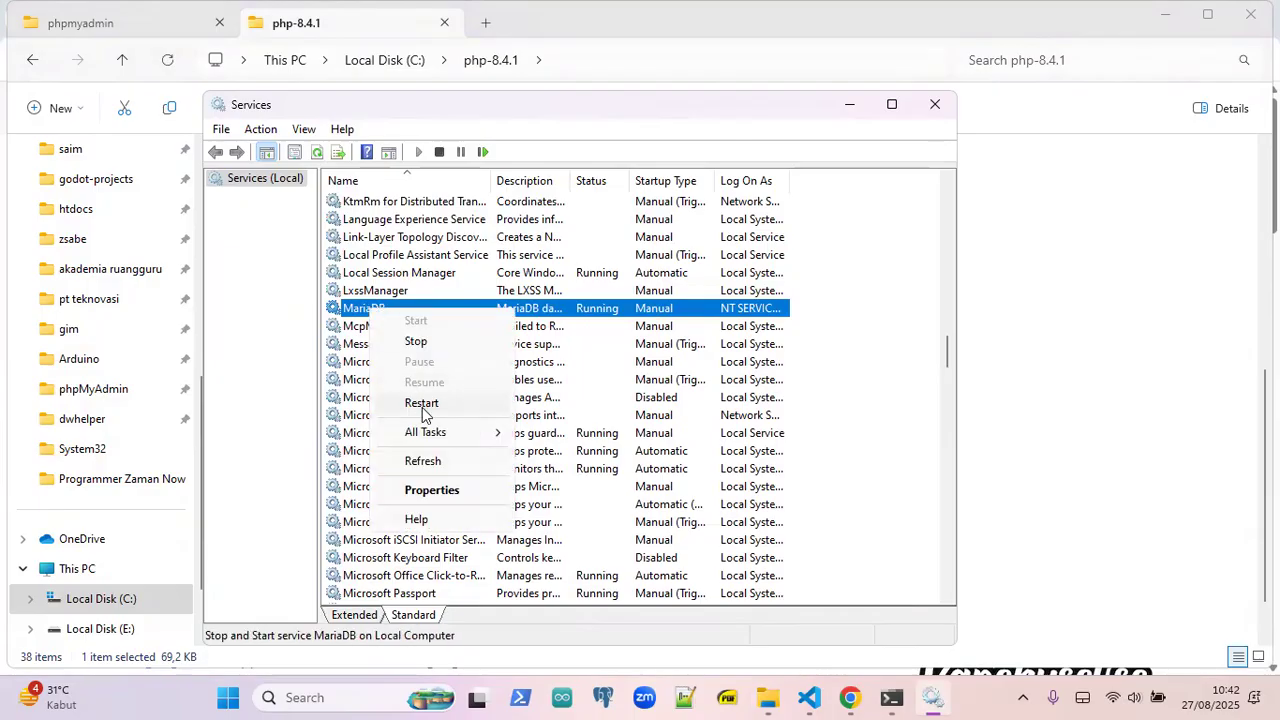
left_click(428, 240)
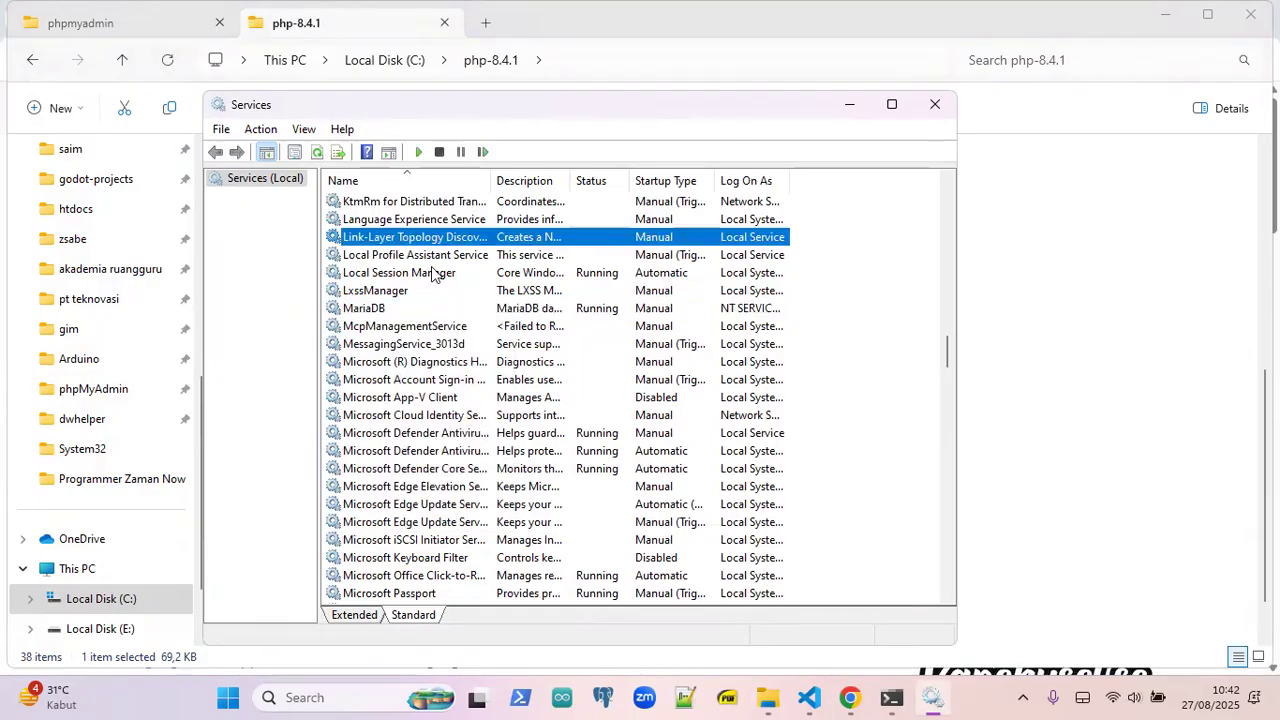
left_click_drag(945, 352, 948, 182)
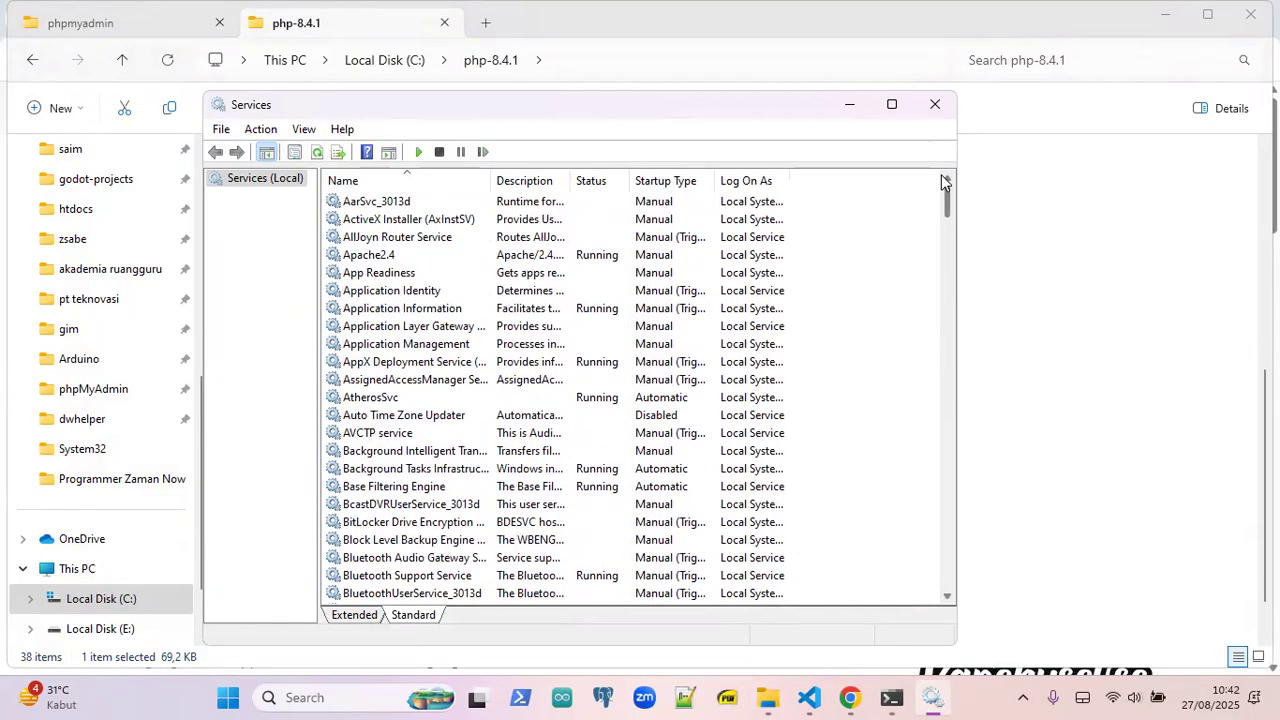
left_click(381, 254)
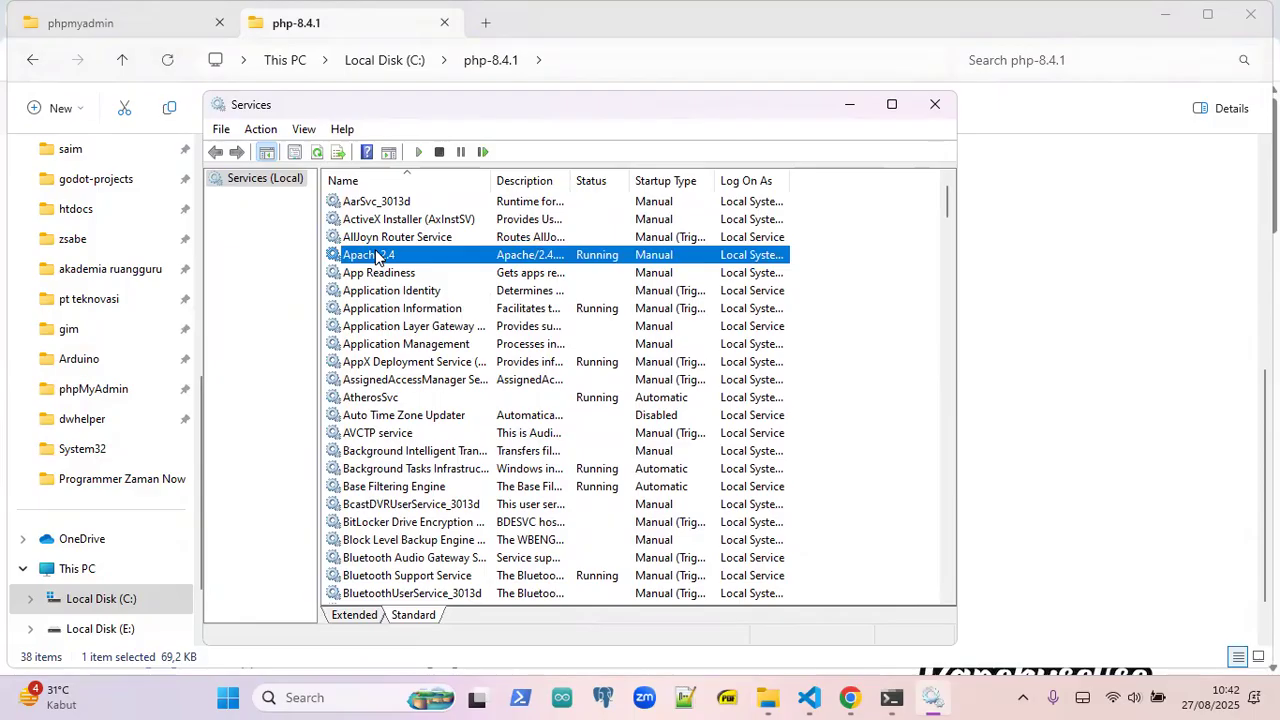
right_click(375, 255)
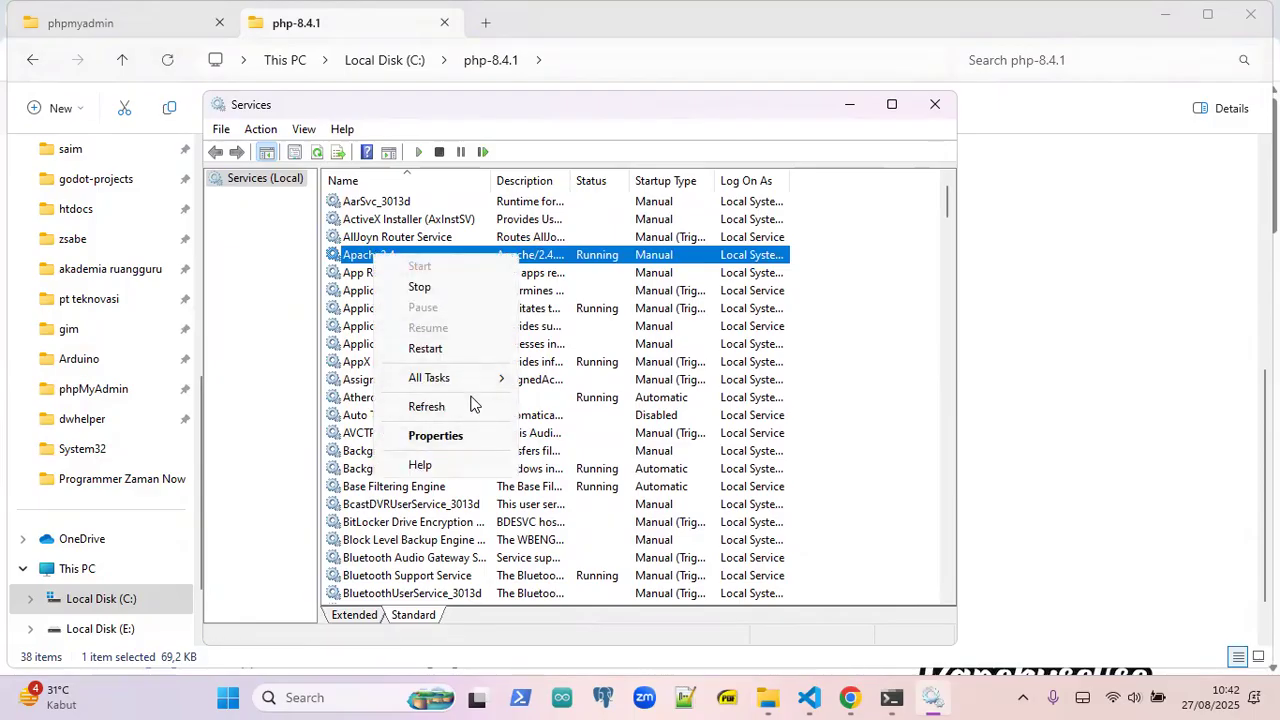
left_click(463, 346)
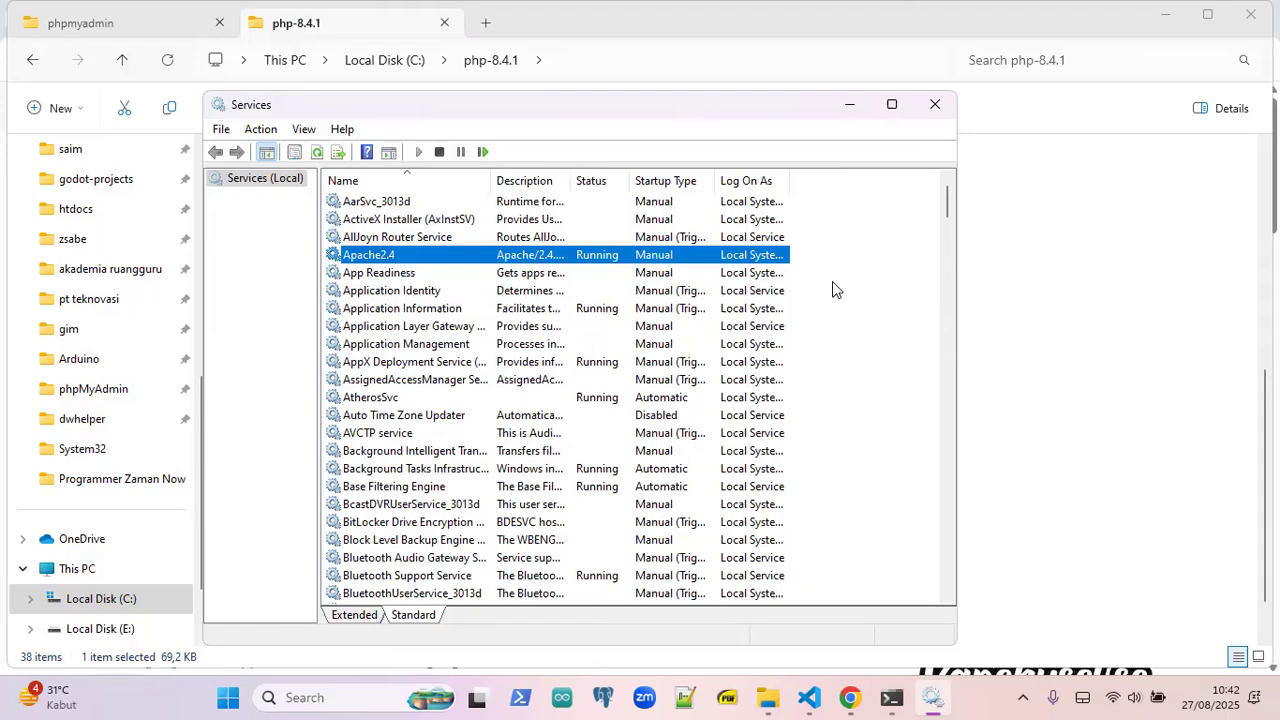
- Check the service list, select MariaDB, then minimize the Services window
scroll(808, 400, "down", 15)
scroll(786, 400, "down", 6)
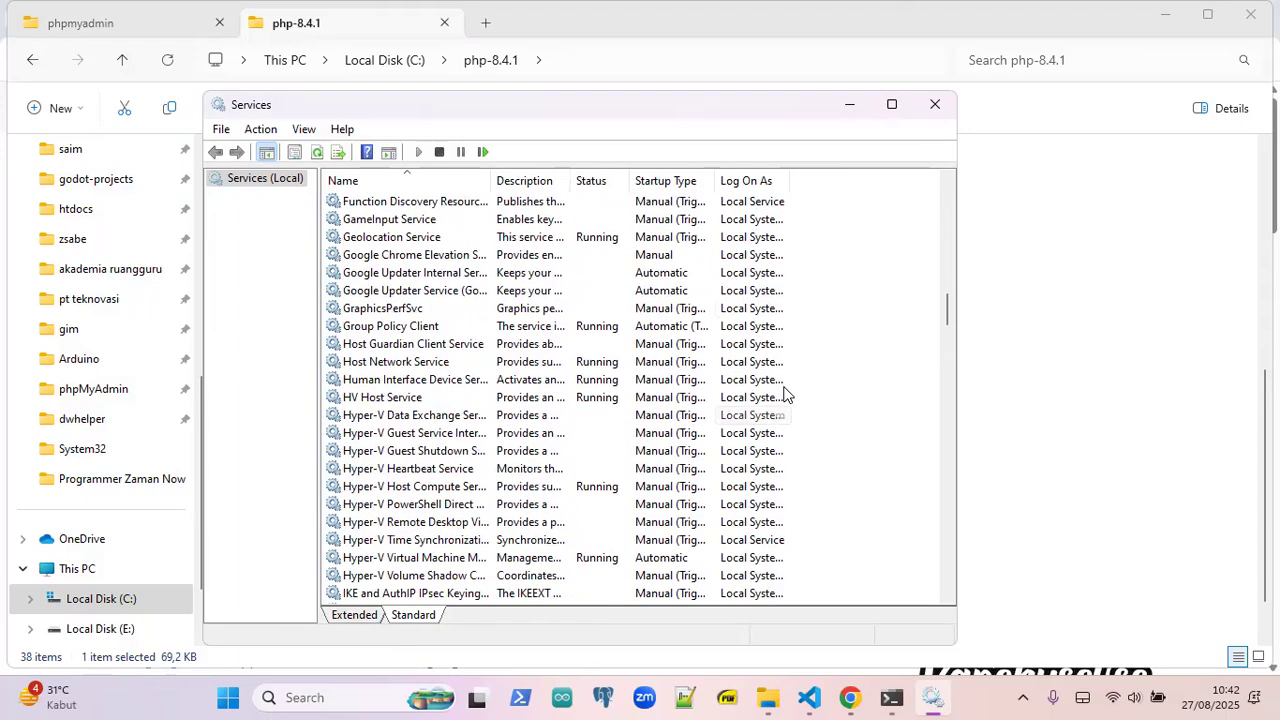
scroll(552, 313, "down", 1)
scroll(552, 313, "up", 9)
scroll(552, 313, "up", 20)
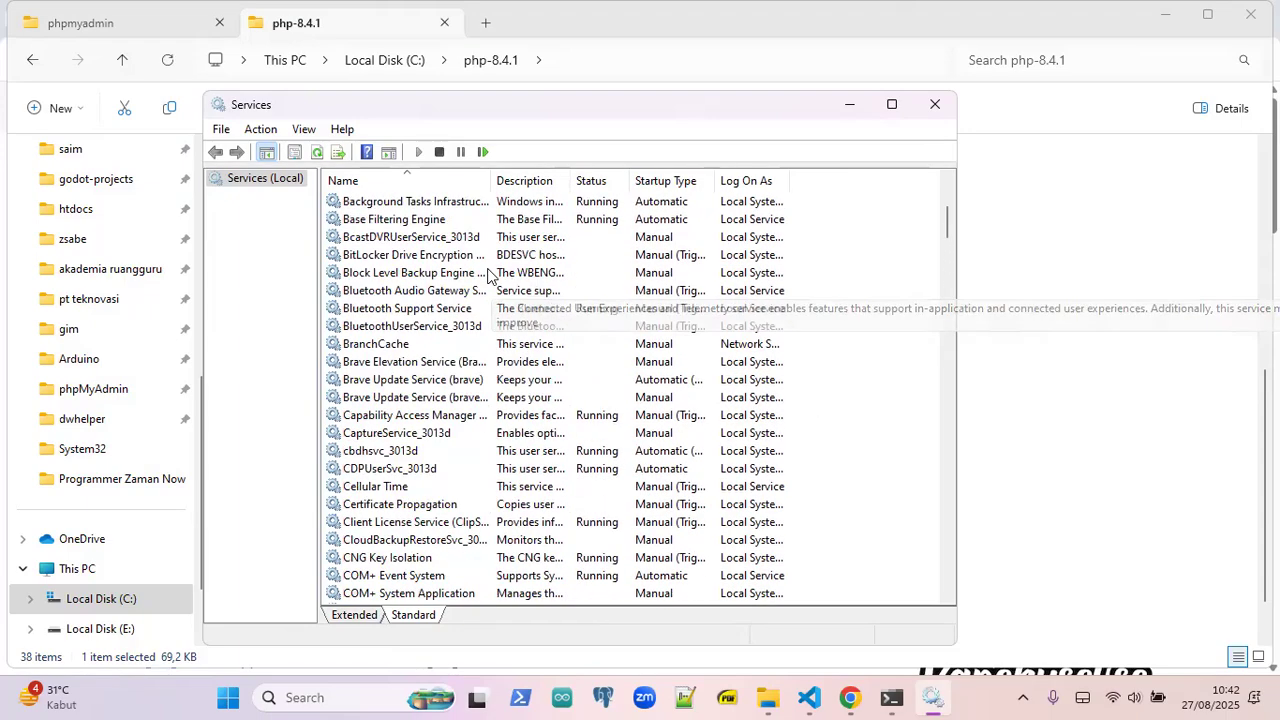
scroll(542, 500, "down", 20)
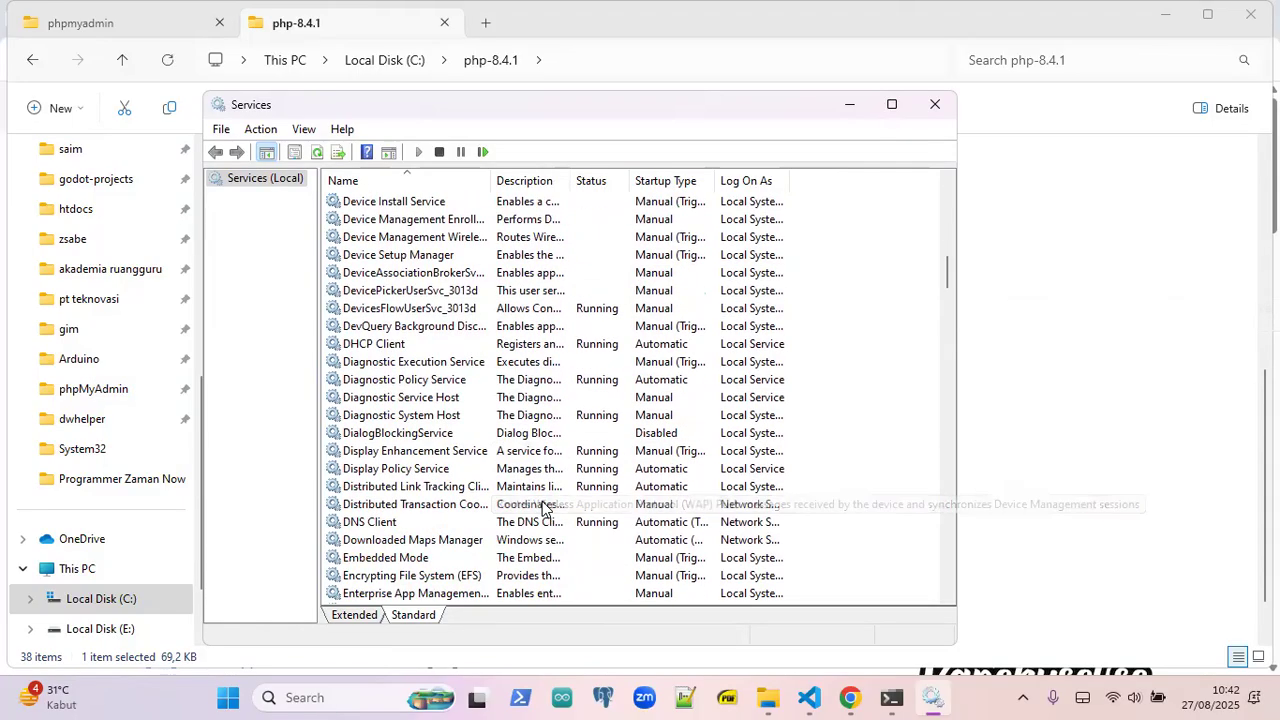
scroll(542, 508, "down", 4)
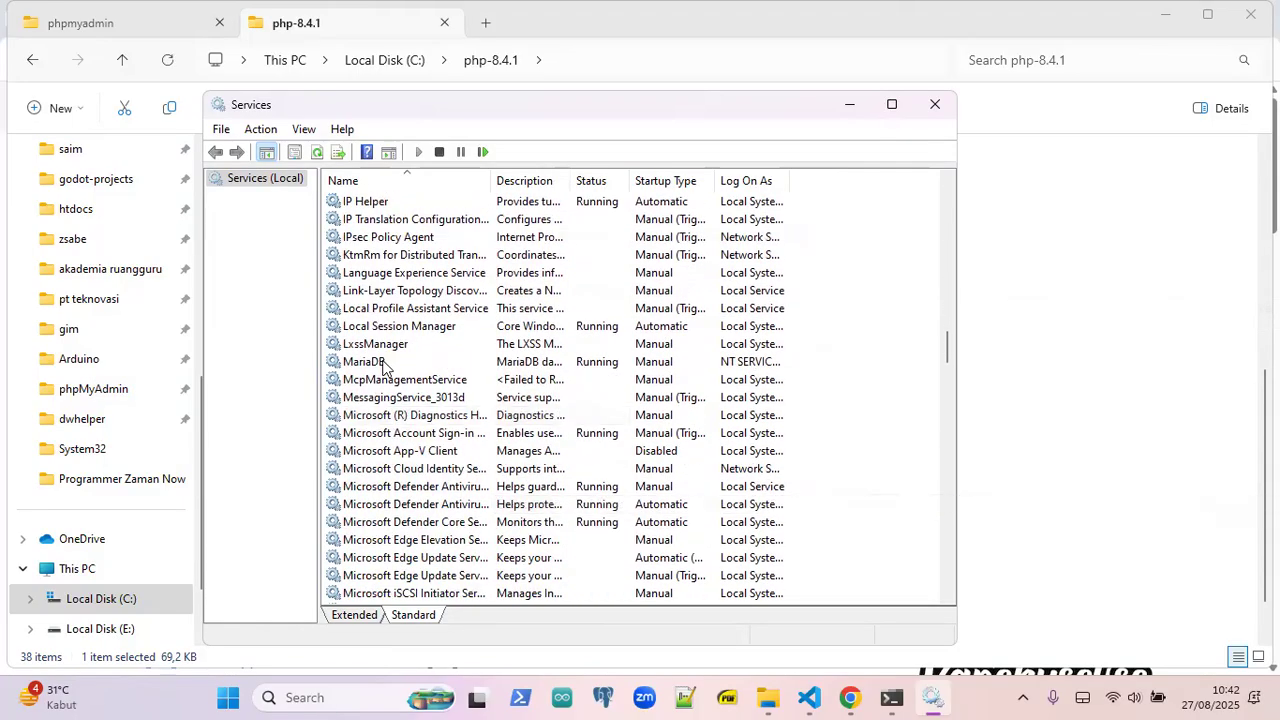
left_click(382, 362)
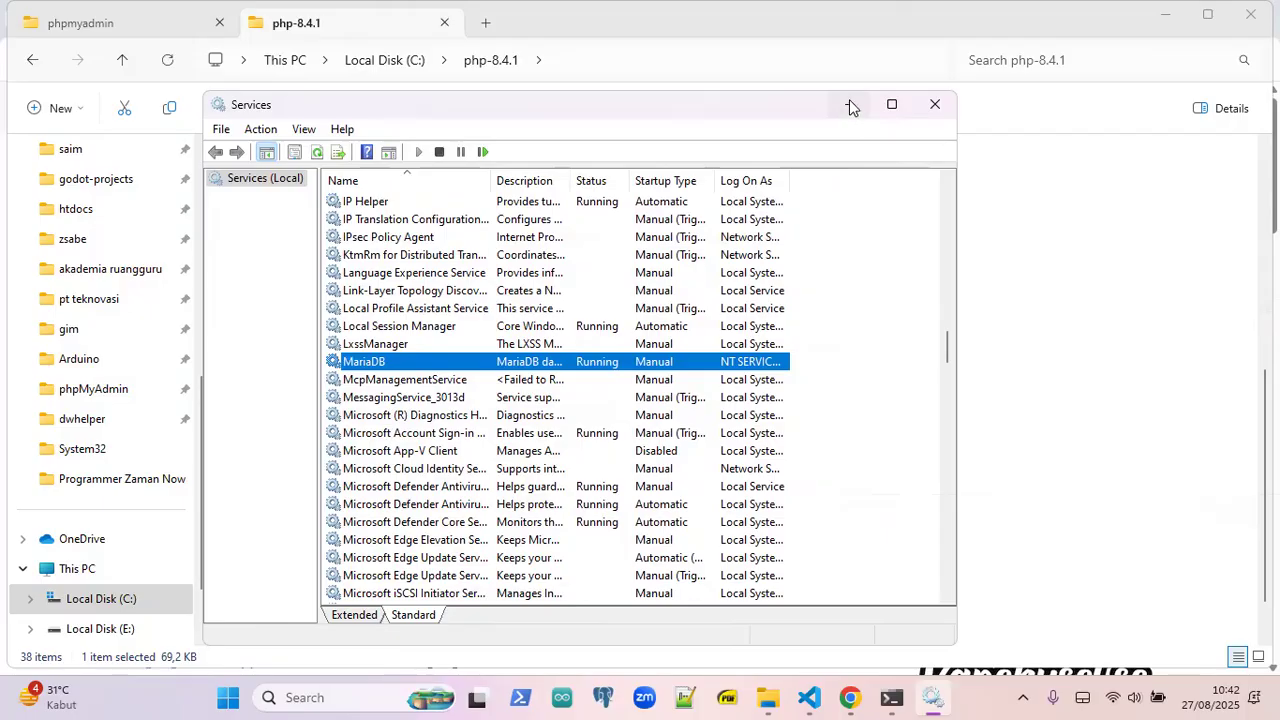
left_click(849, 104)
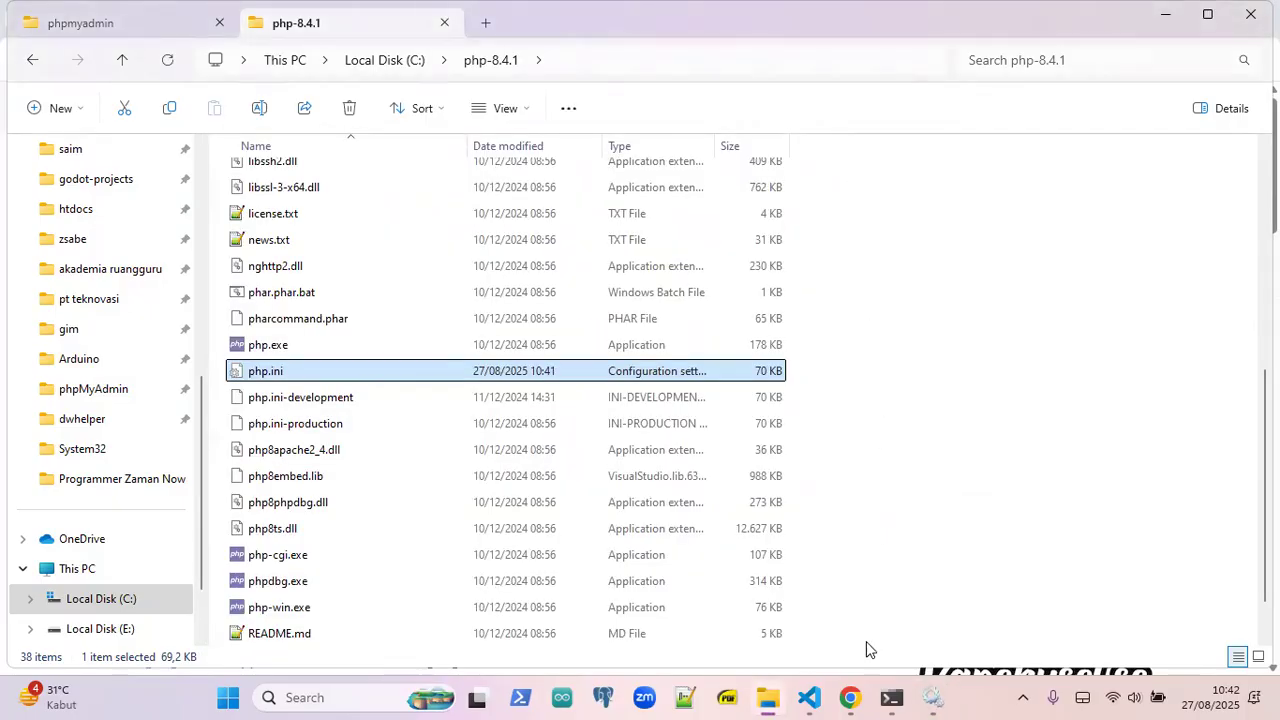
- In Chrome's localhost tab, enter the address localhost/phpmyadmin/index.php and load it
left_click(850, 697)
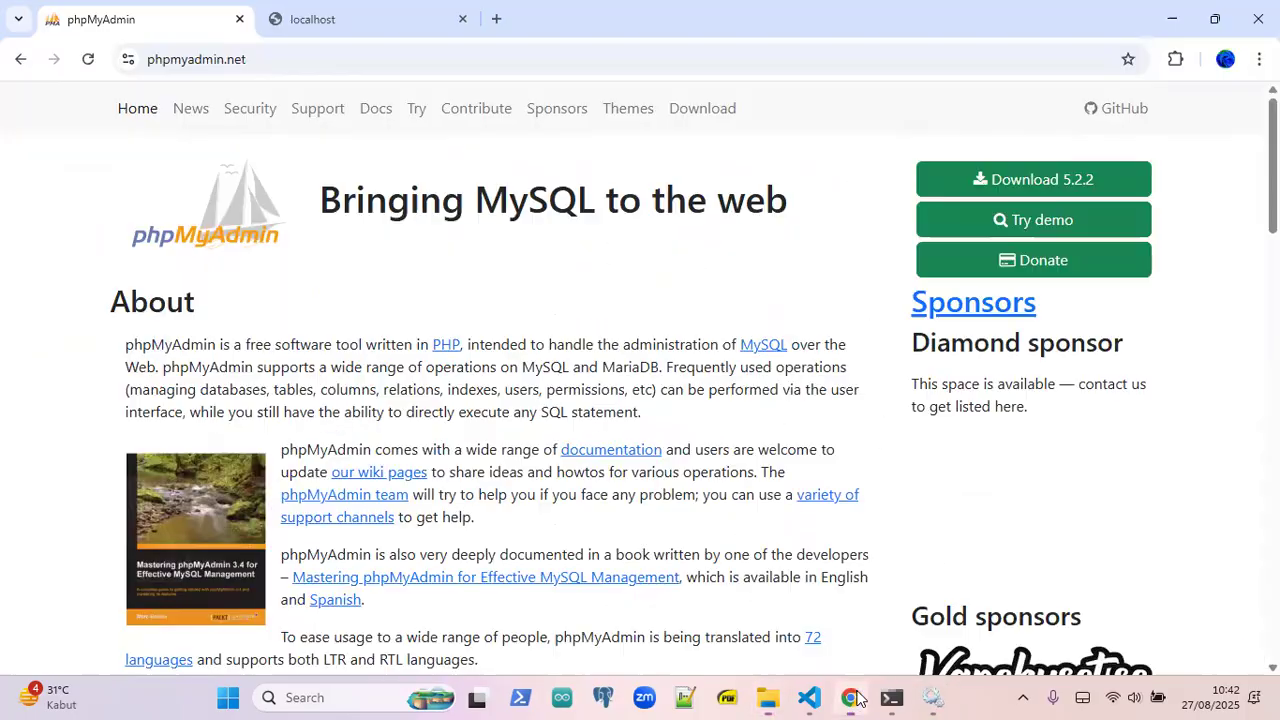
left_click(343, 17)
left_click(260, 62)
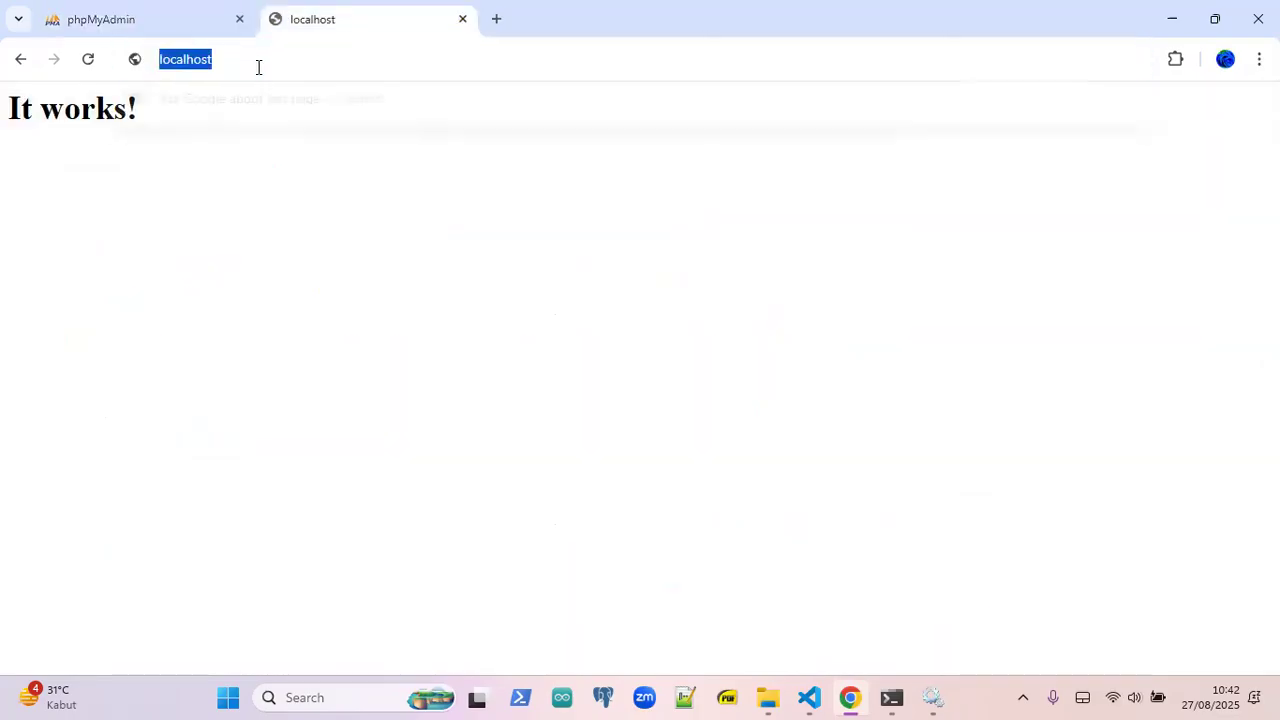
left_click(264, 61)
type("/")
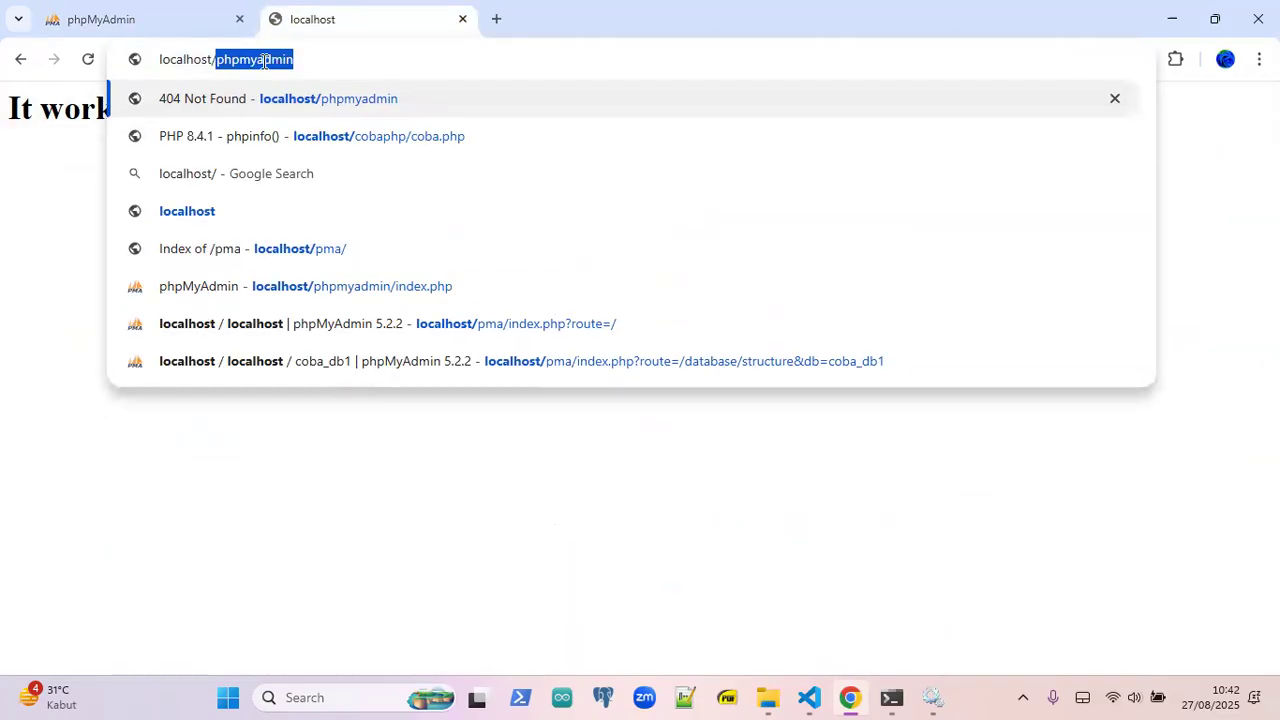
key("Right")
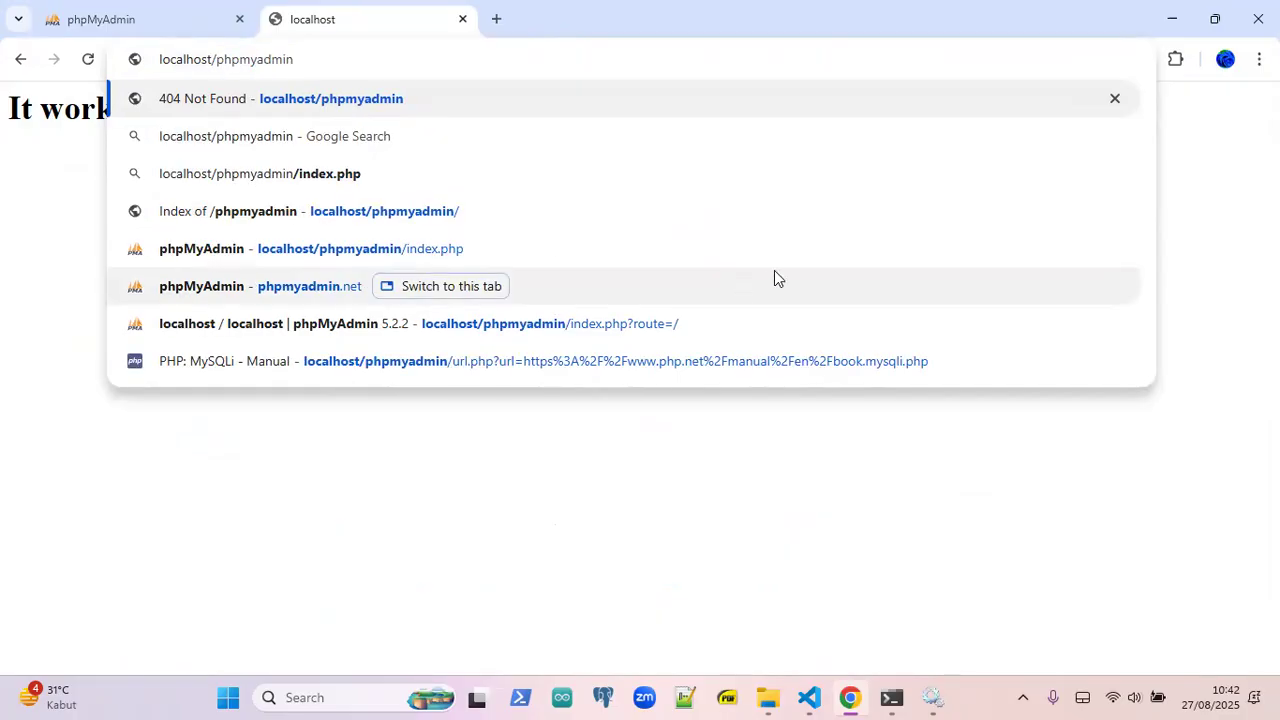
type("/i")
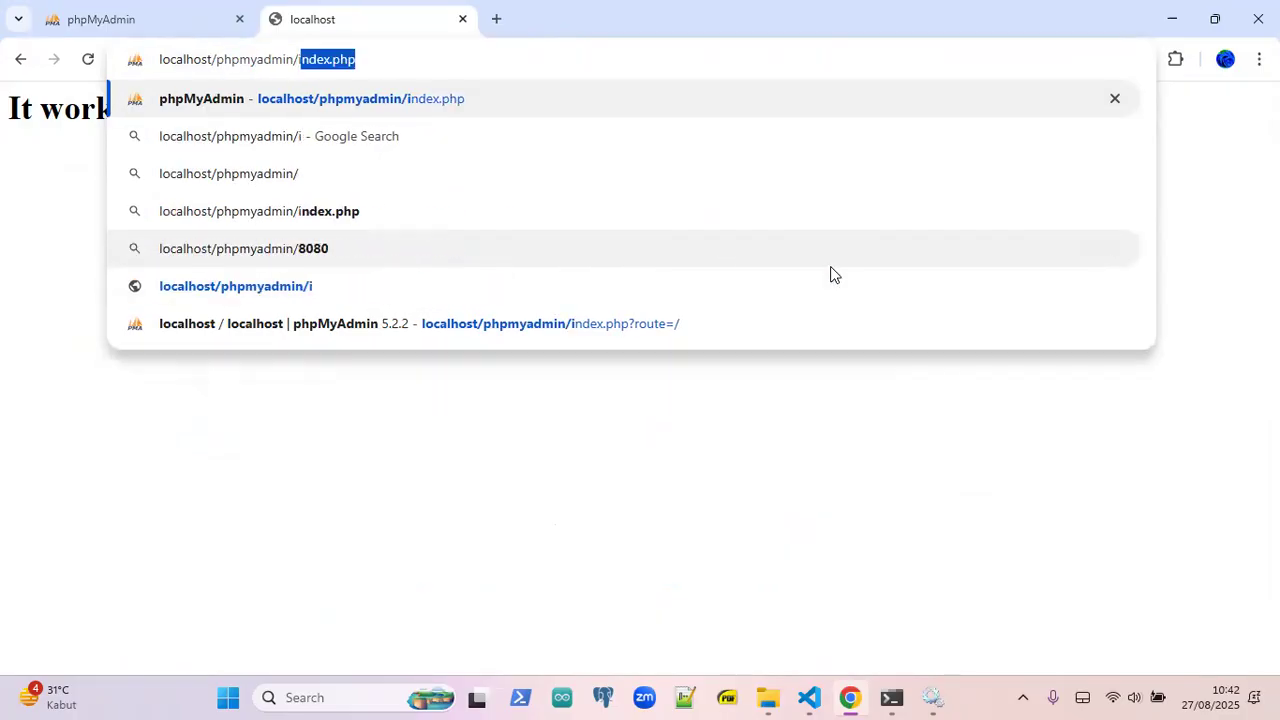
type("ndex.php")
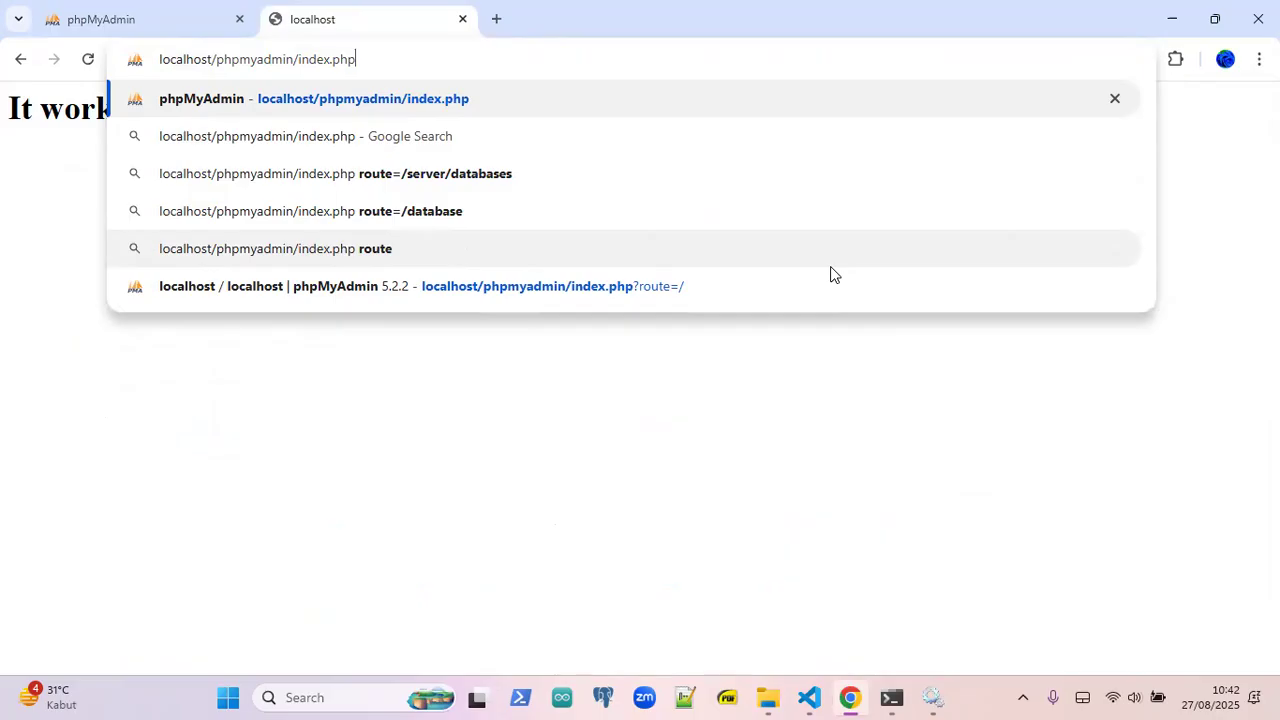
key("Return")
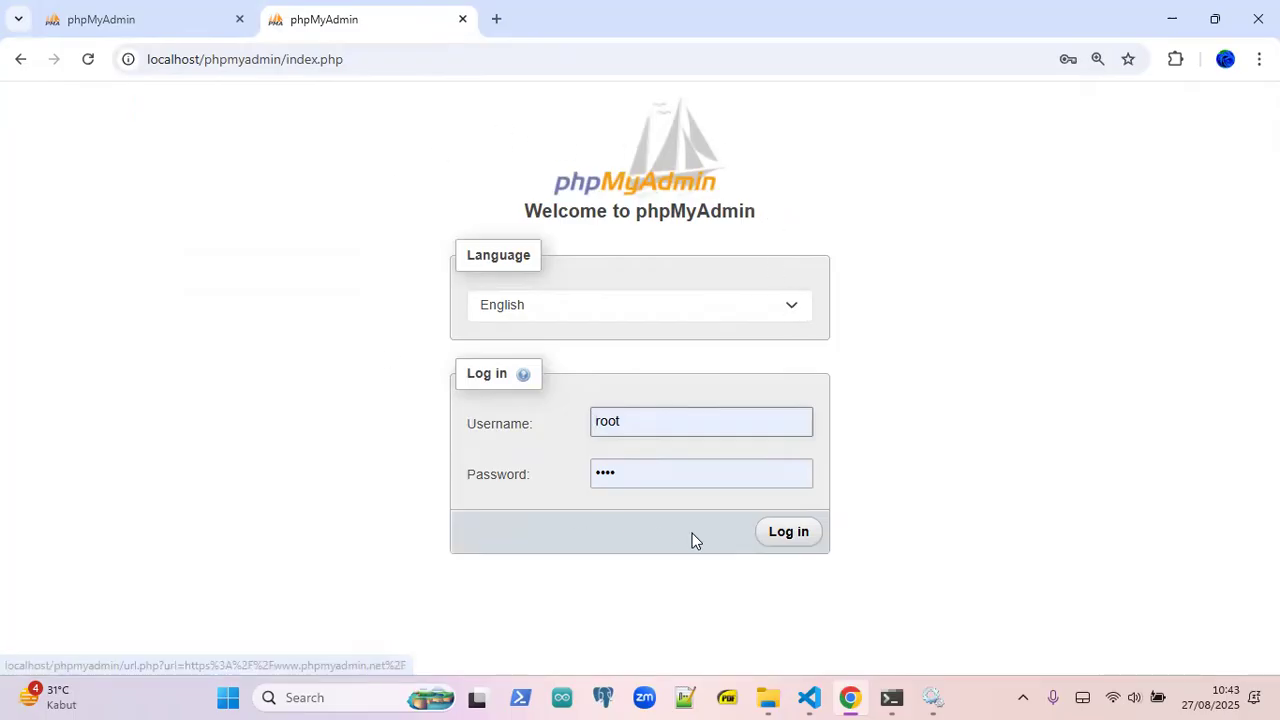
- Replace the username with root, enter the account password, and log in to phpMyAdmin
left_click(641, 422)
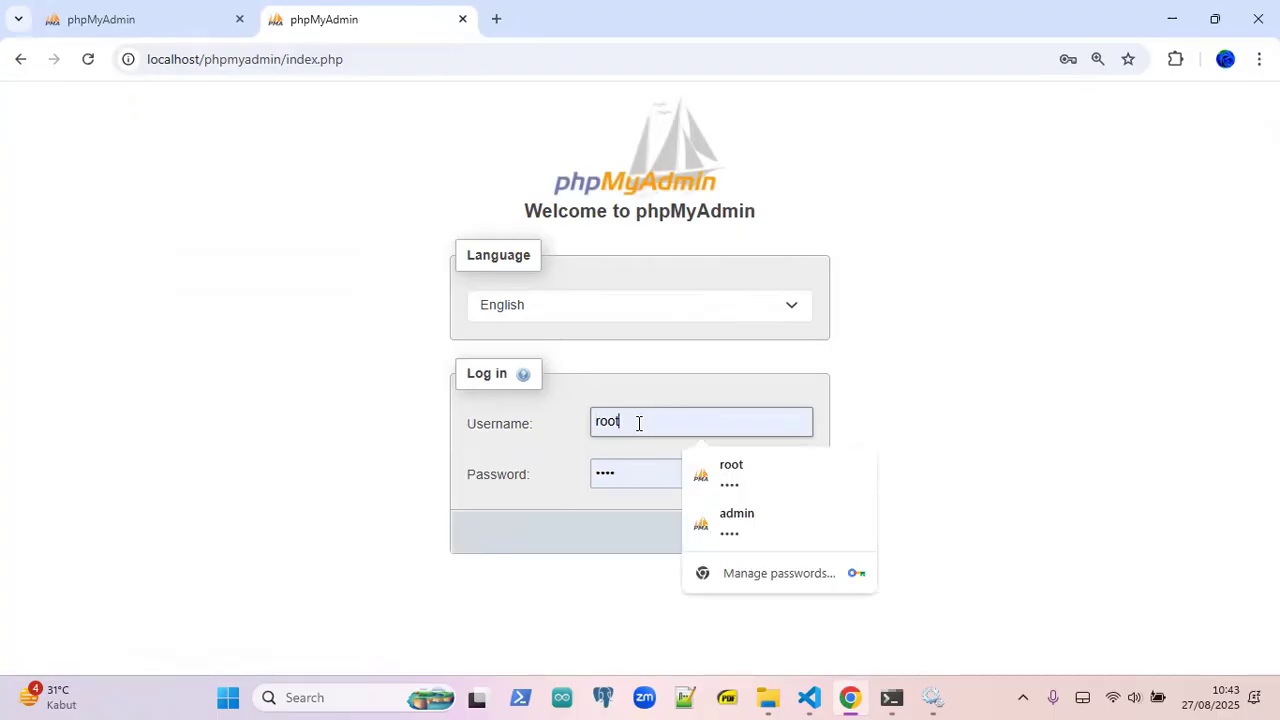
left_click(966, 373)
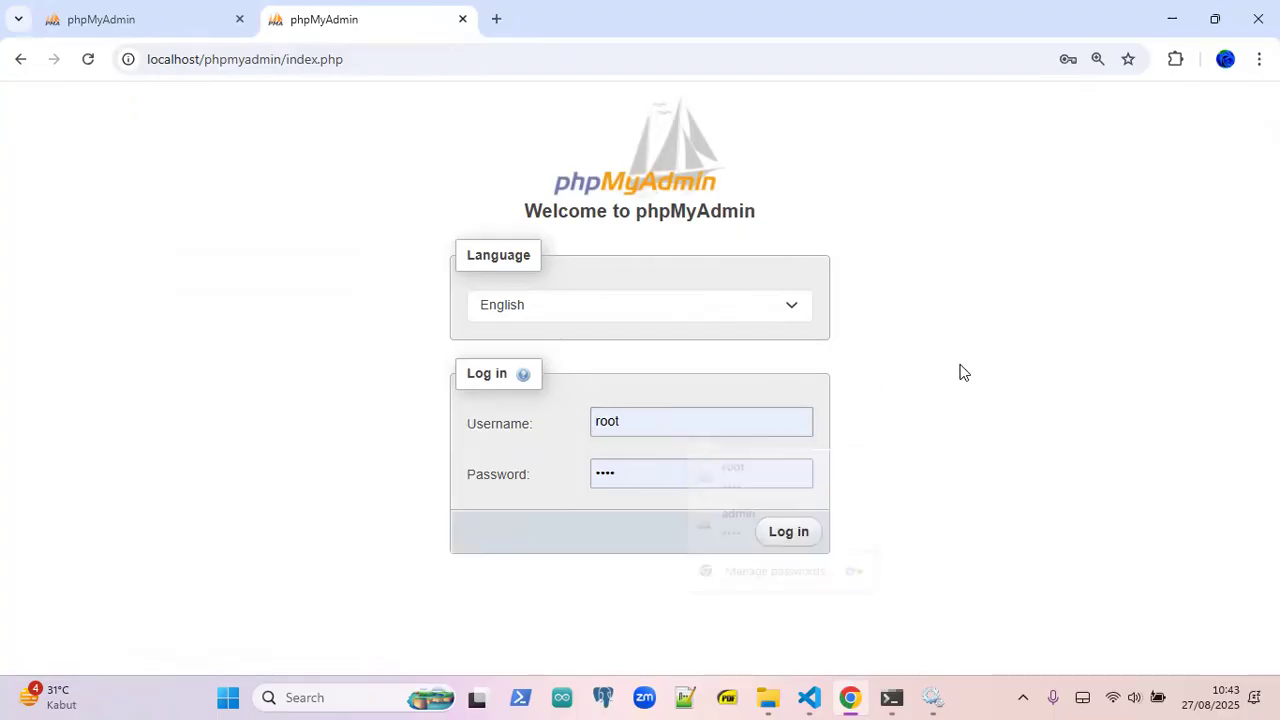
left_click(680, 425)
left_click_drag(680, 424, 523, 434)
key("BackSpace")
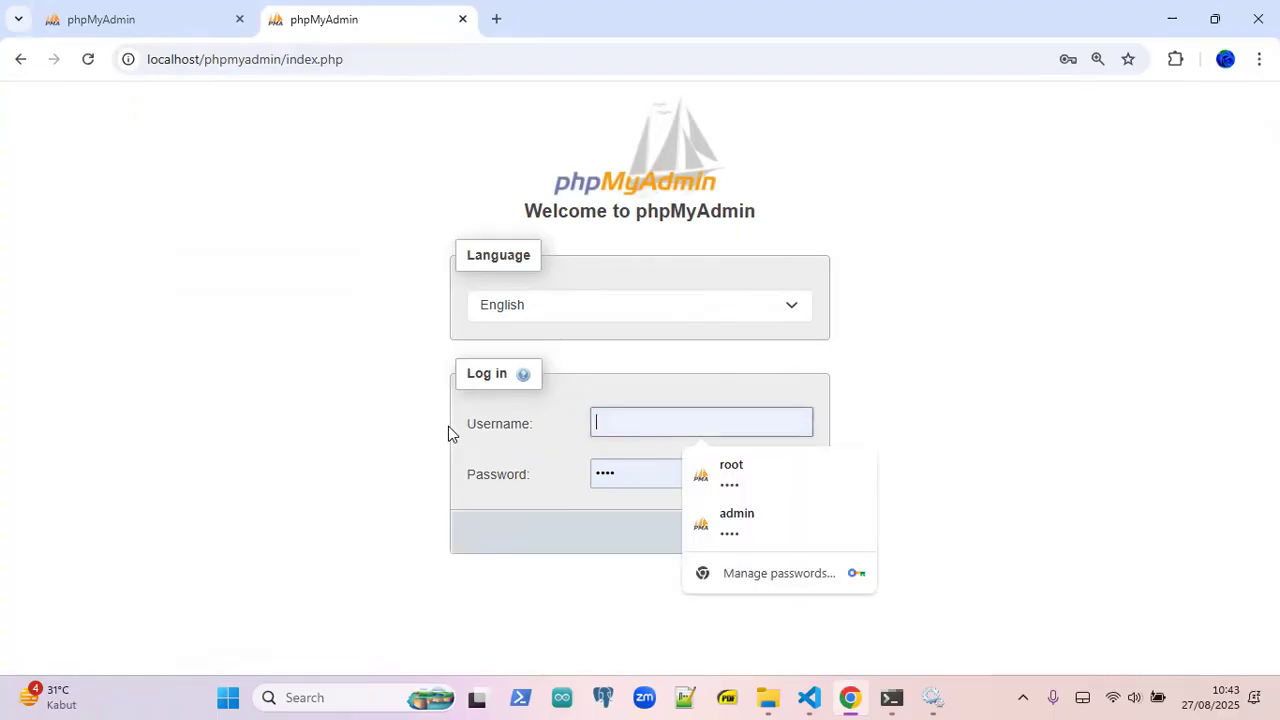
type("root")
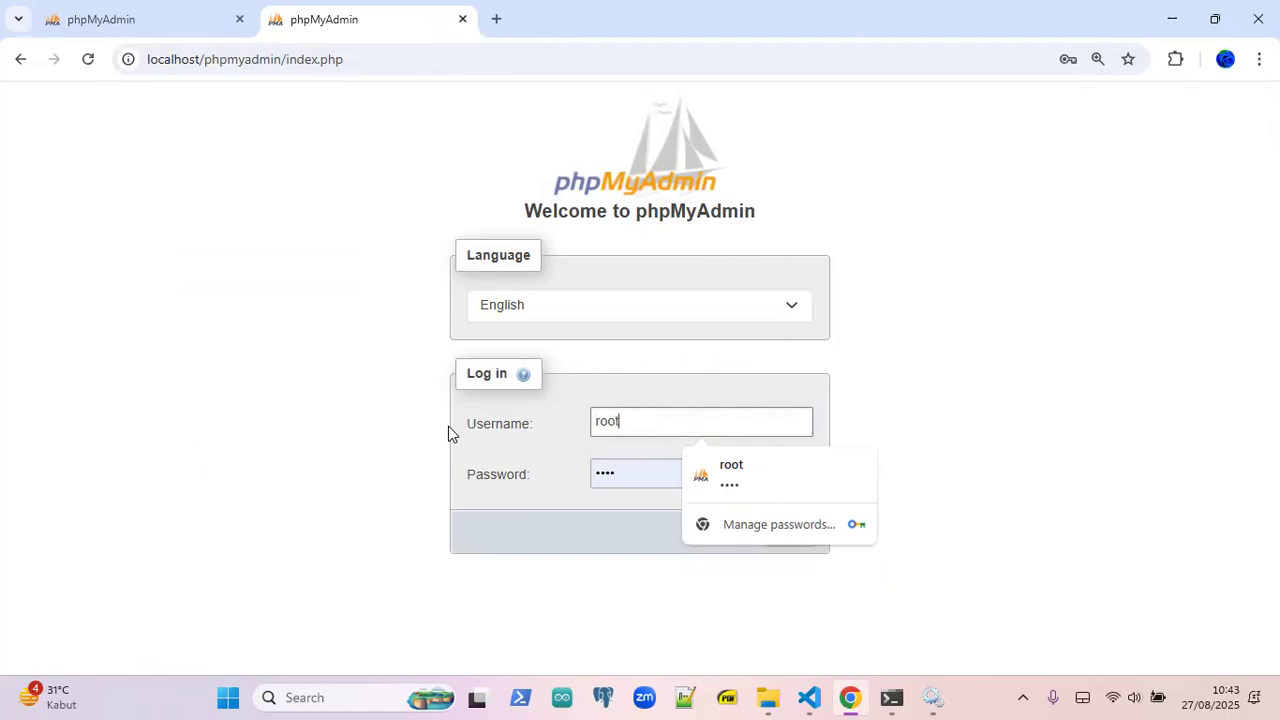
key("Tab")
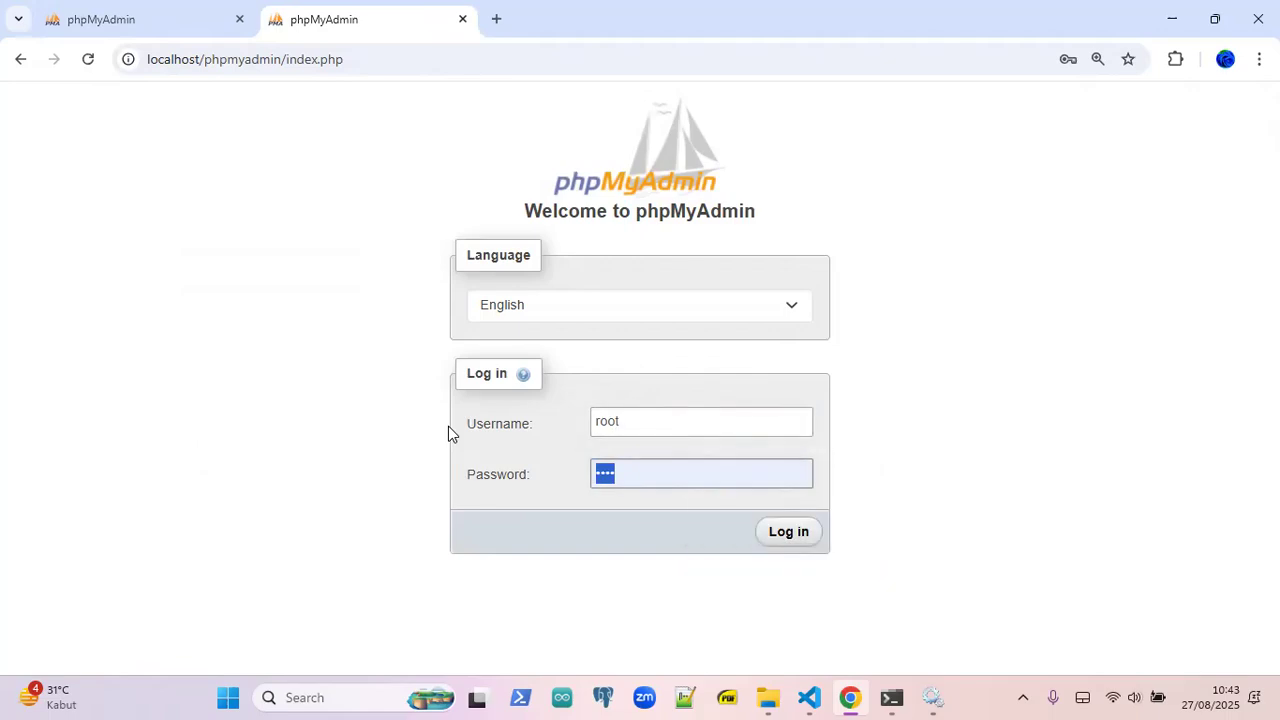
type("••••")
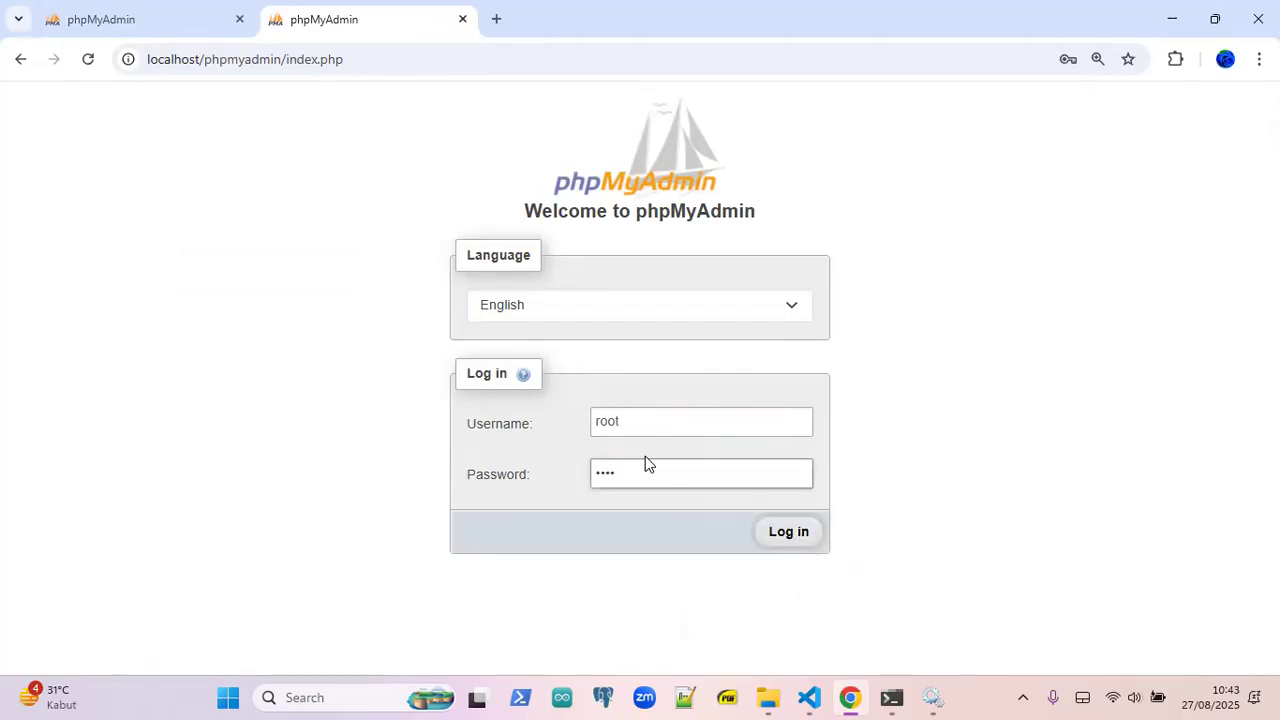
left_click(810, 538)
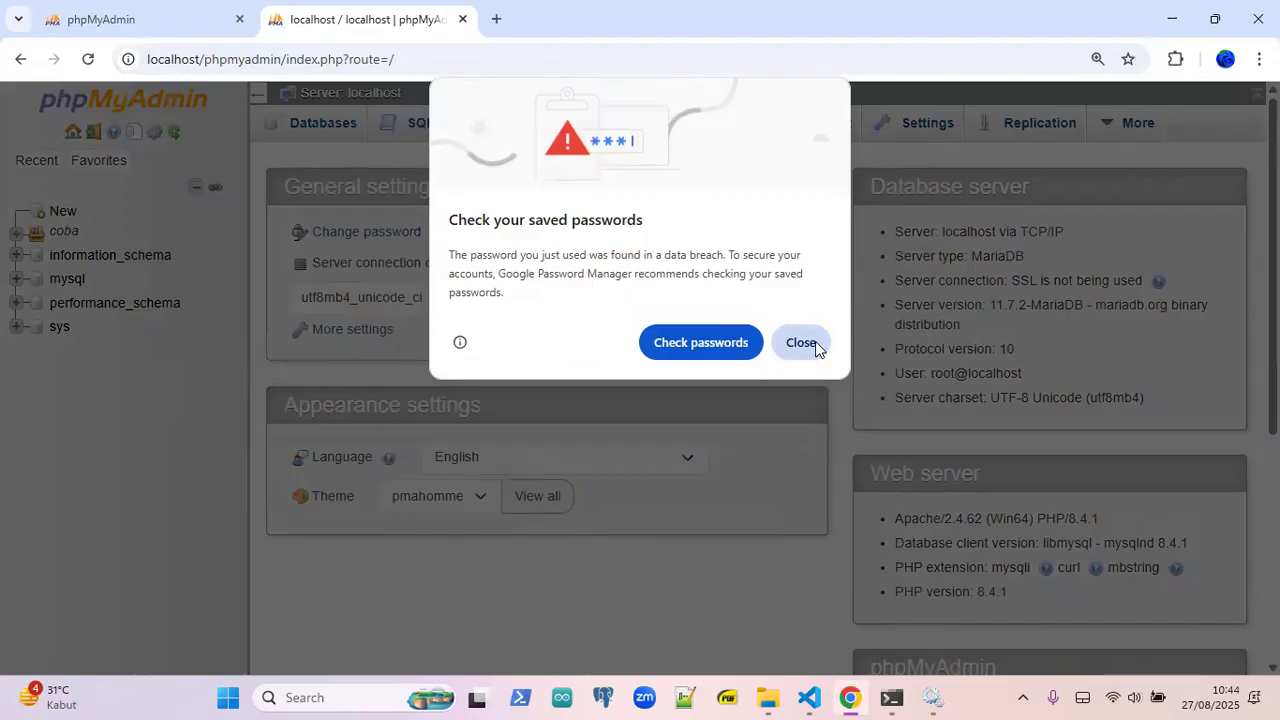
- Close Chrome's saved-passwords popup and highlight the MariaDB server type
left_click(815, 341)
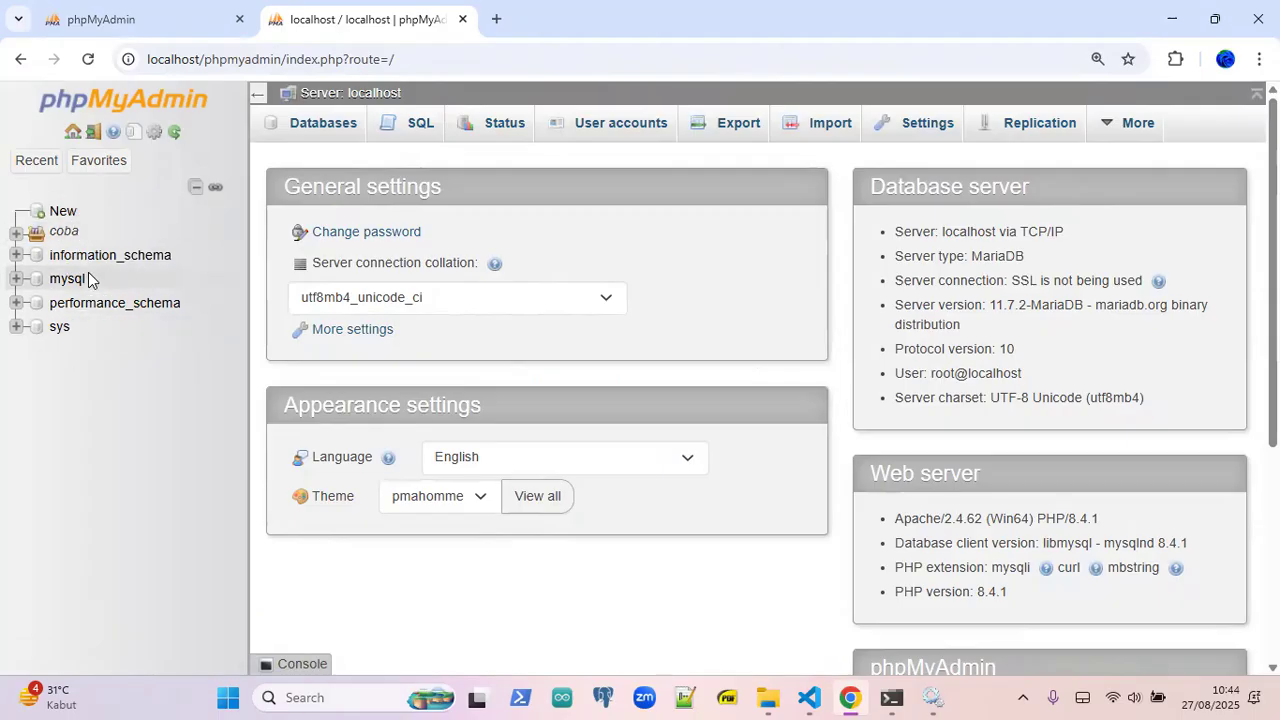
left_click_drag(1040, 256, 979, 262)
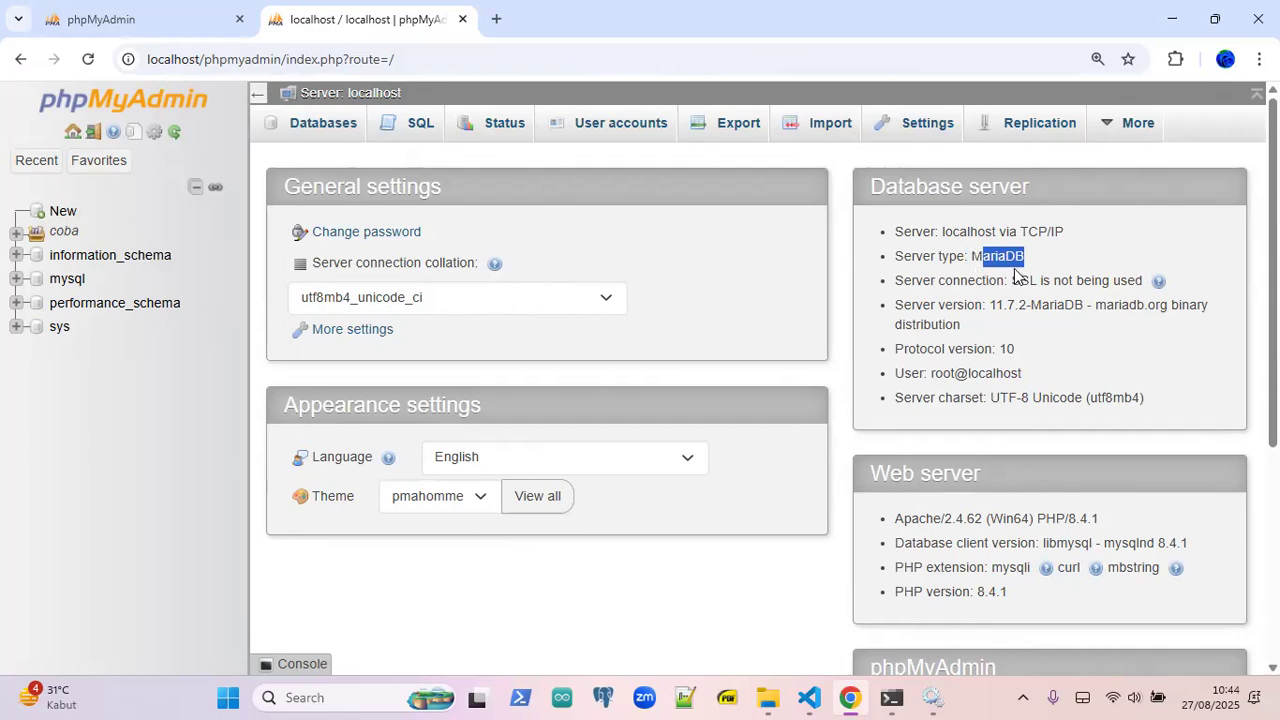
scroll(1020, 274, "down", 1)
left_click(936, 498)
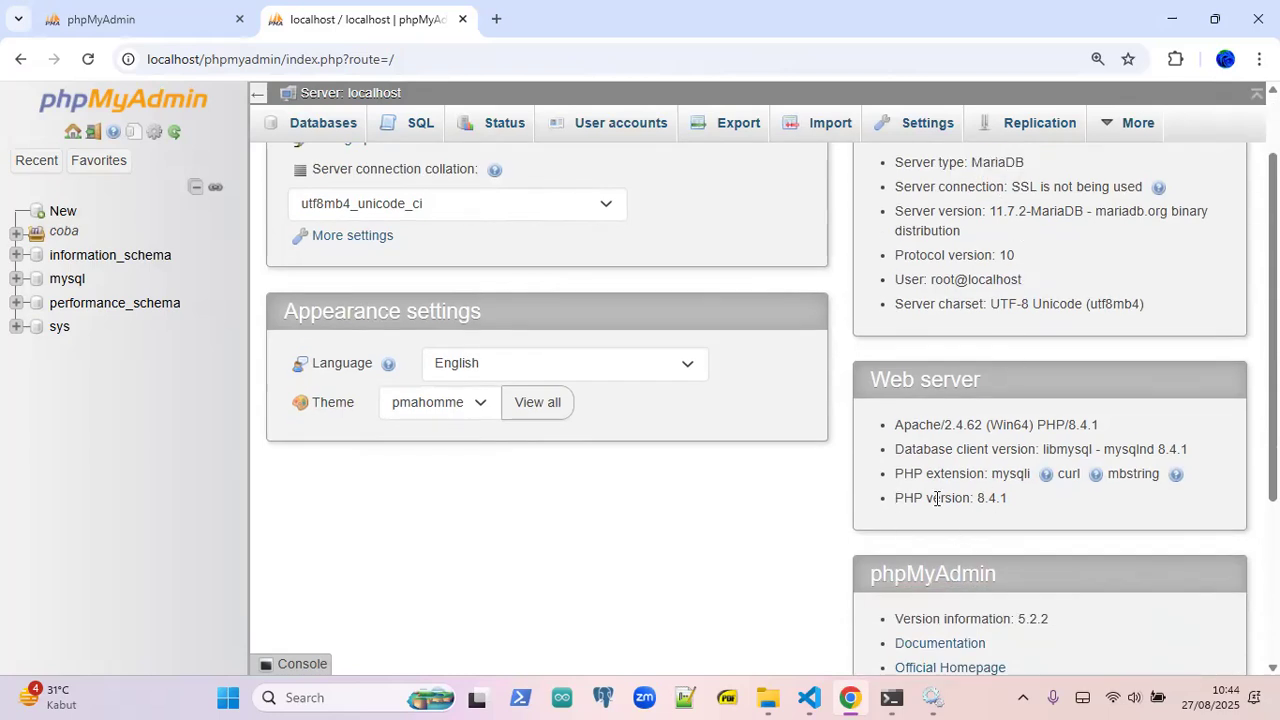
- Highlight the PHP version 8.4.1 line and the Apache/PHP version line on the dashboard
triple_click(936, 498)
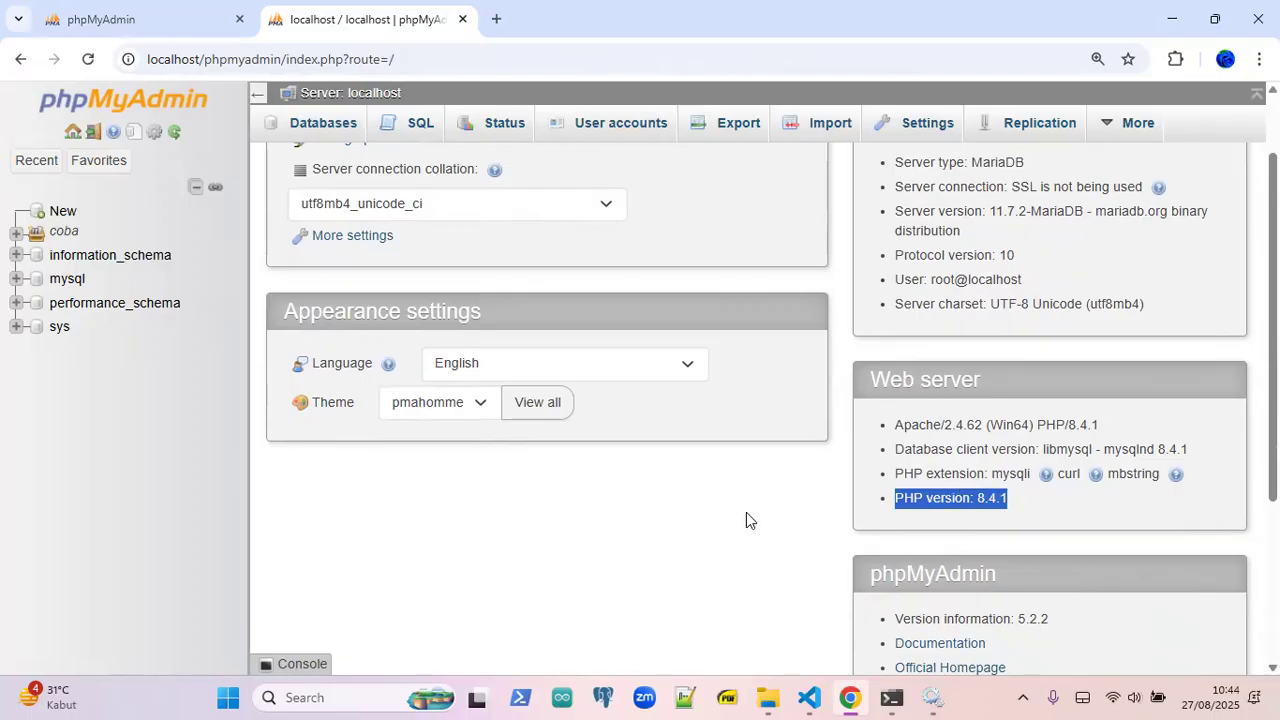
scroll(746, 512, "up", 1)
scroll(806, 452, "down", 3)
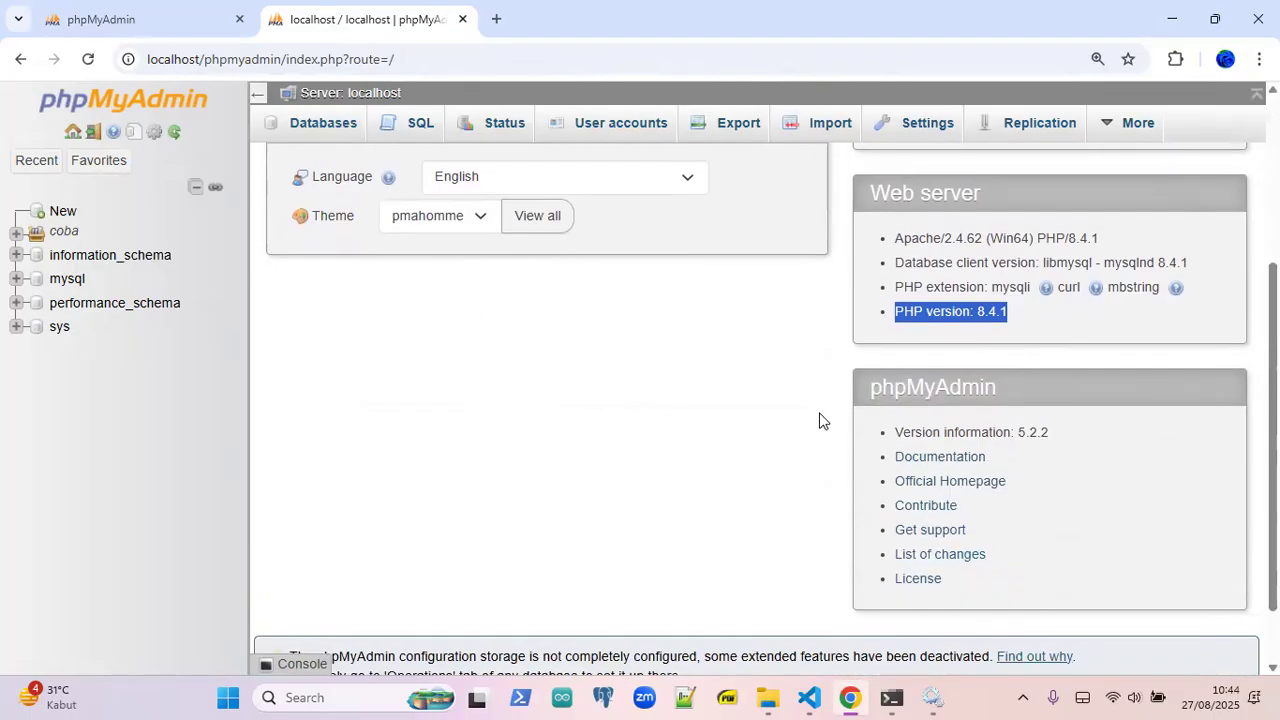
left_click_drag(904, 238, 1100, 238)
left_click(759, 393)
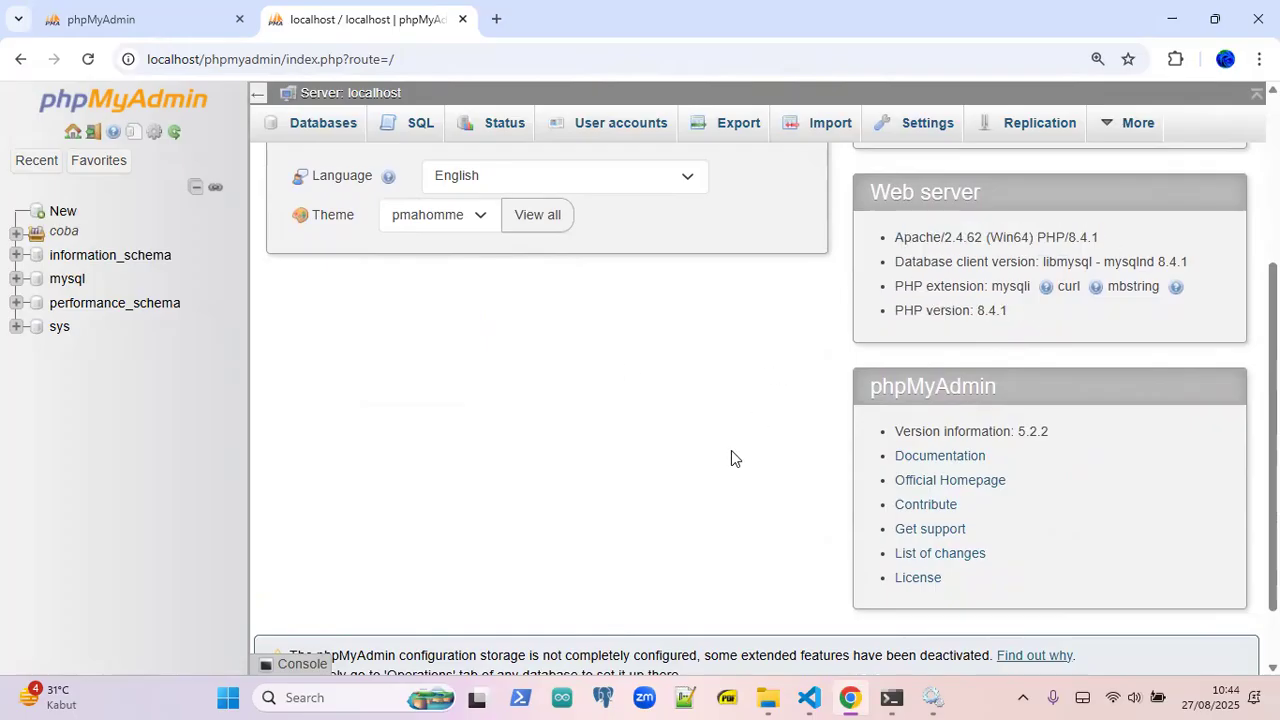
scroll(731, 450, "up", 3)
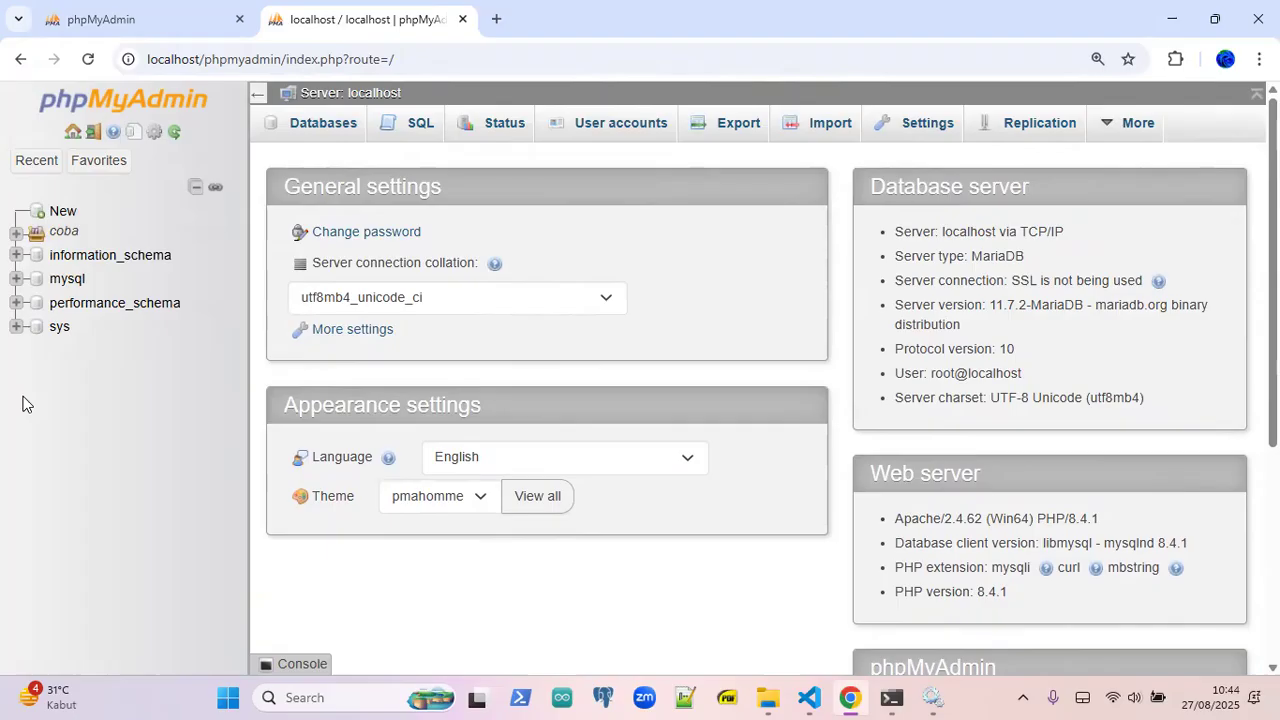
scroll(457, 423, "down", 4)
scroll(455, 425, "up", 4)
scroll(838, 301, "down", 4)
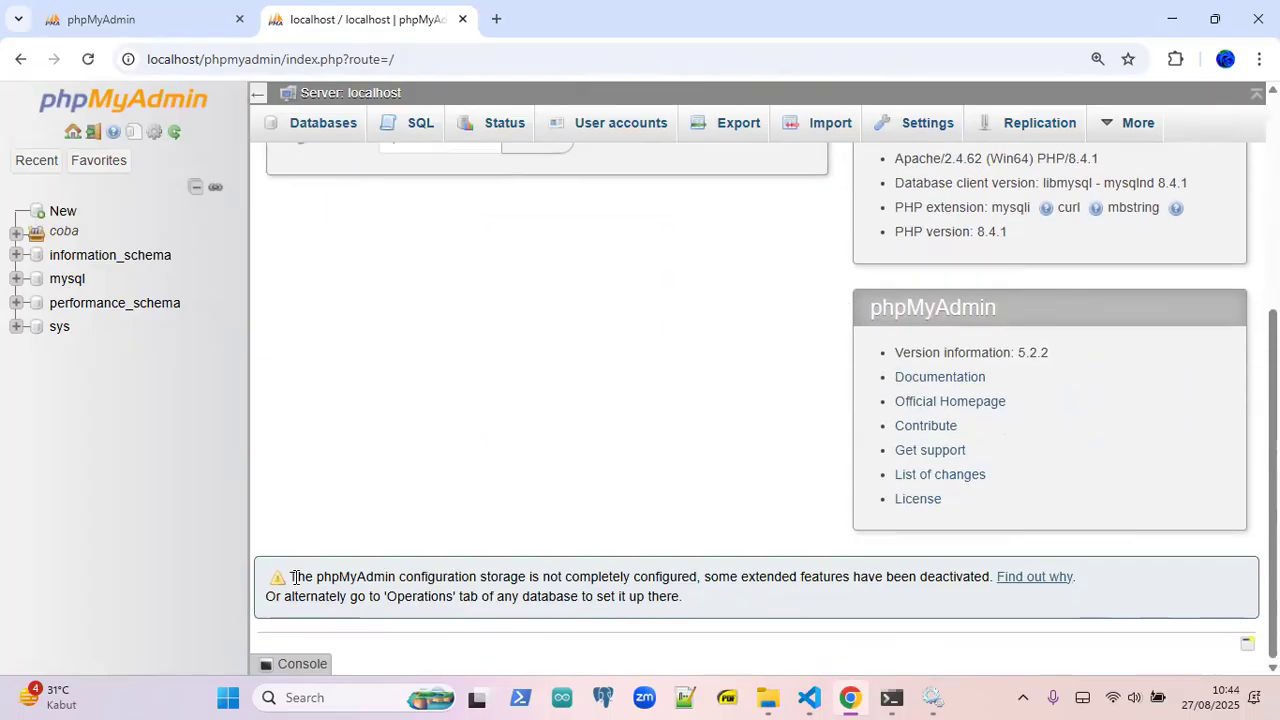
left_click_drag(300, 575, 580, 577)
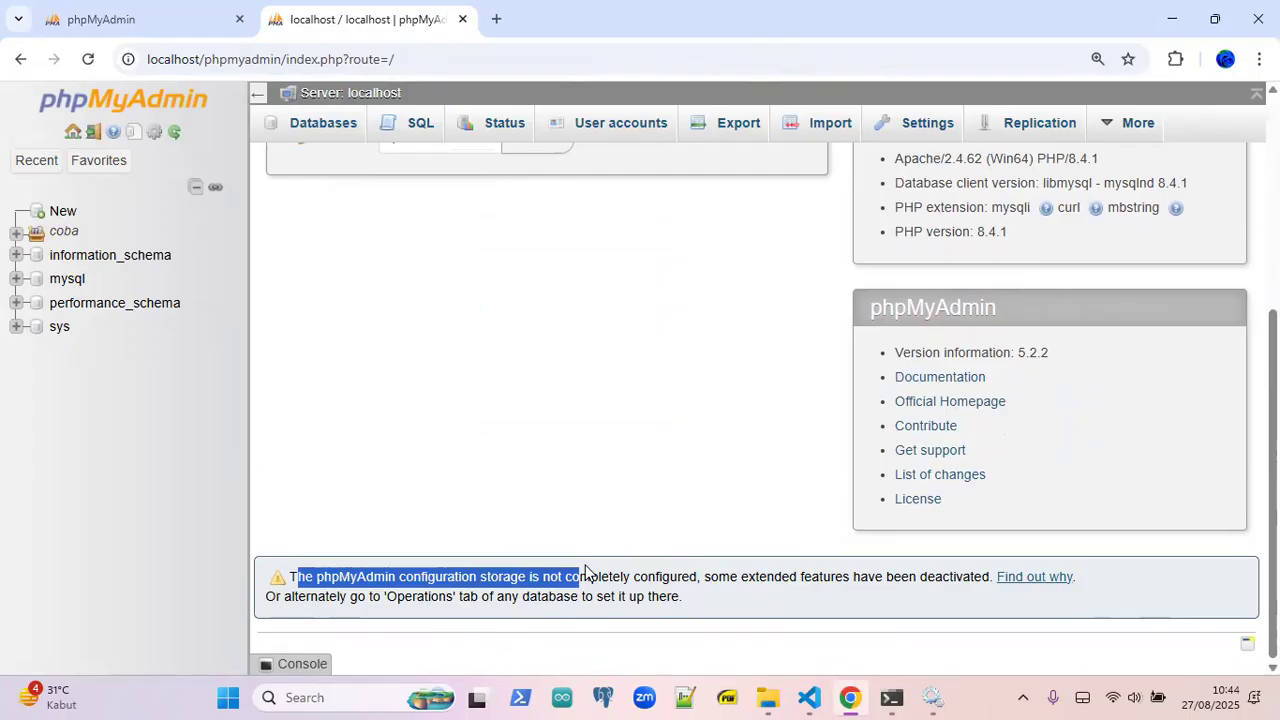
left_click(636, 575)
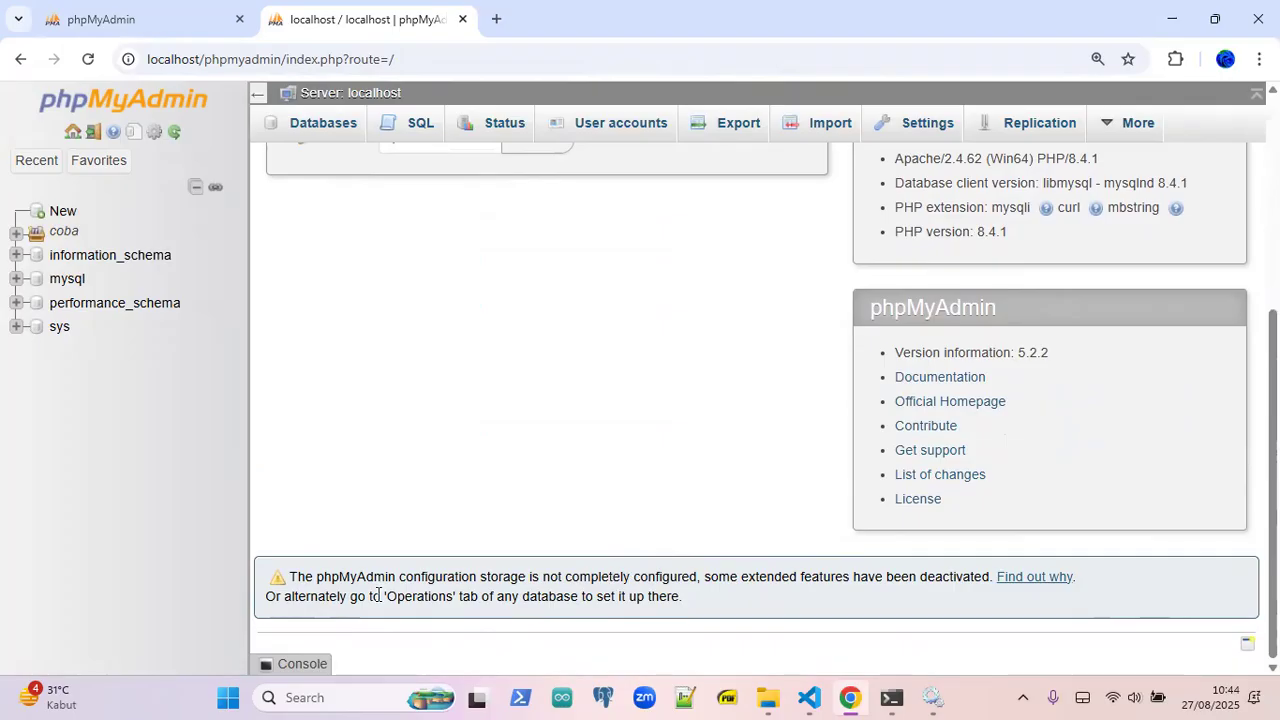
left_click_drag(399, 573, 533, 577)
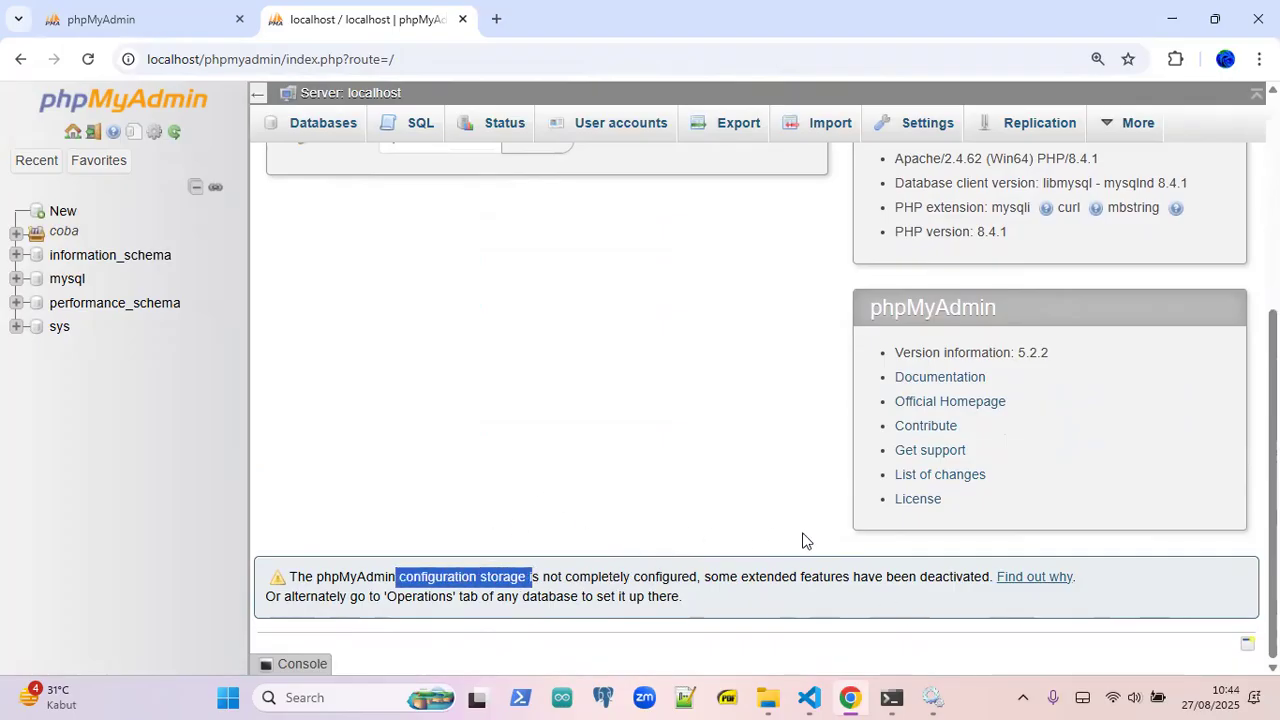
left_click_drag(705, 577, 978, 578)
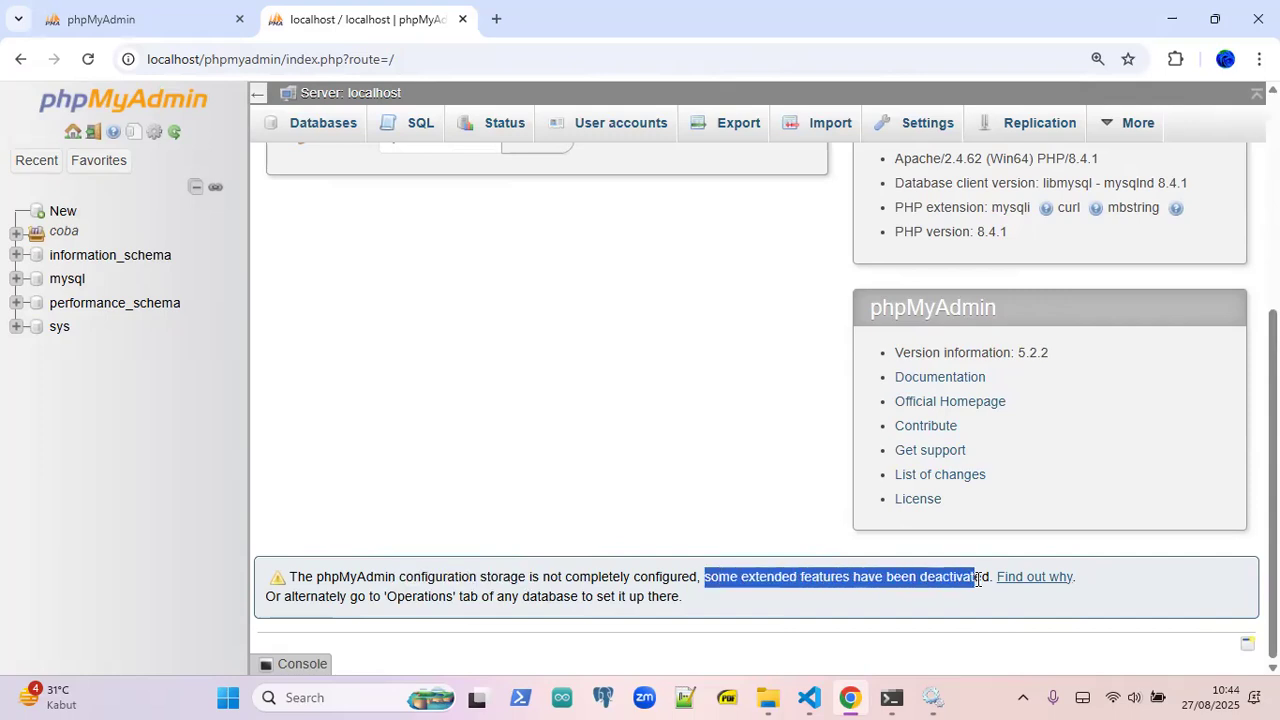
left_click(297, 530)
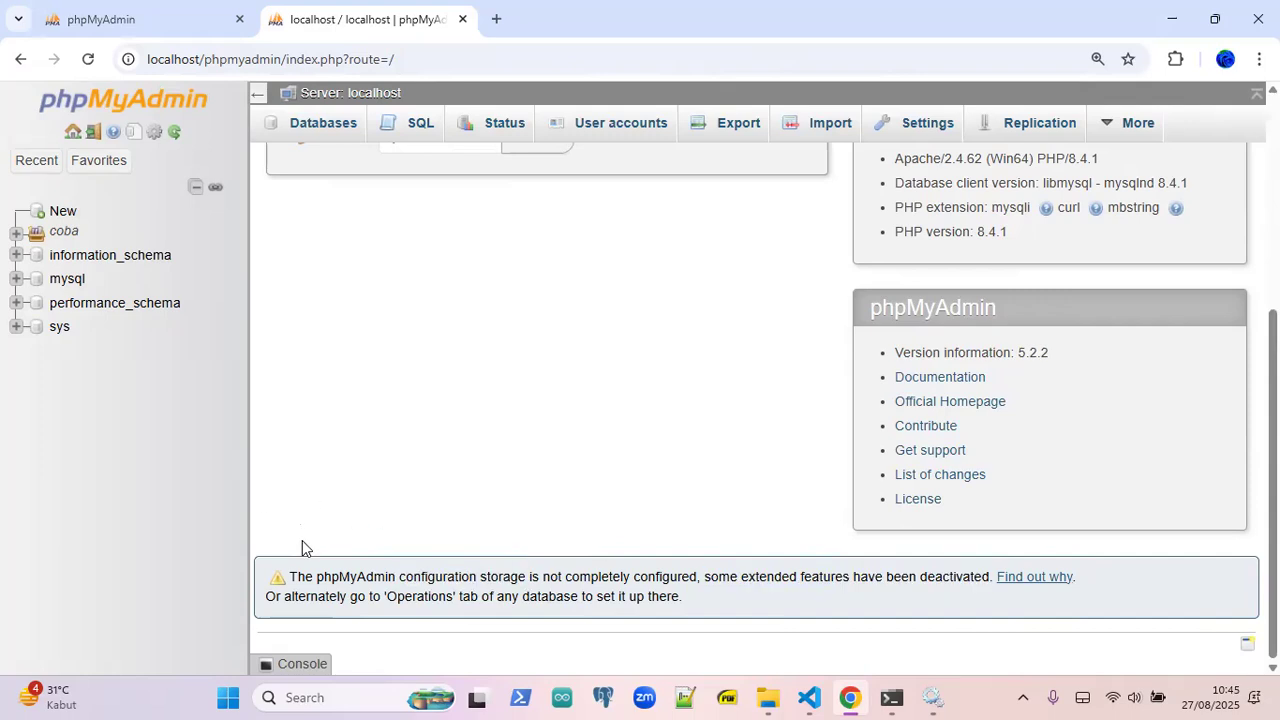
scroll(302, 545, "up", 4)
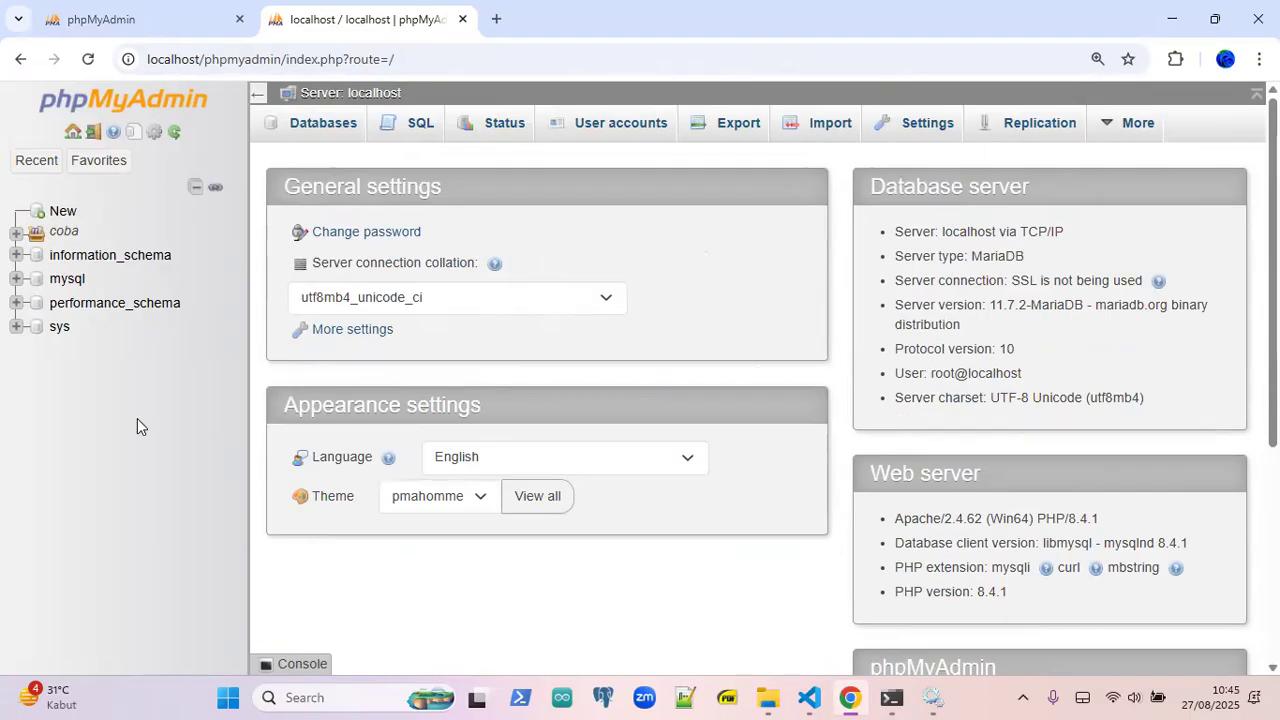